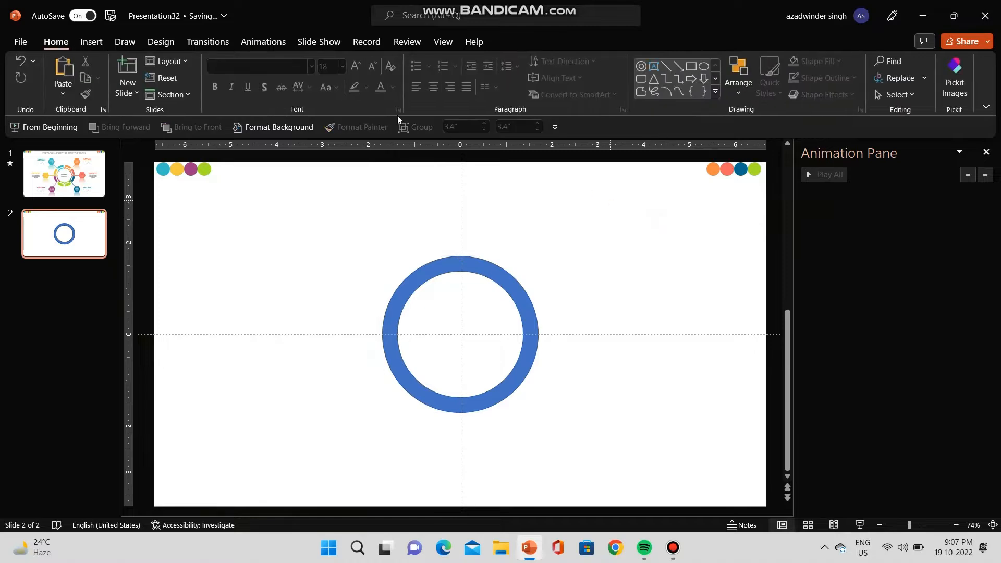
Duplicate the ring and shrink the copy to about 2.5" by 2.51", placed concentrically inside the original.
left_click(91, 42)
left_click(216, 78)
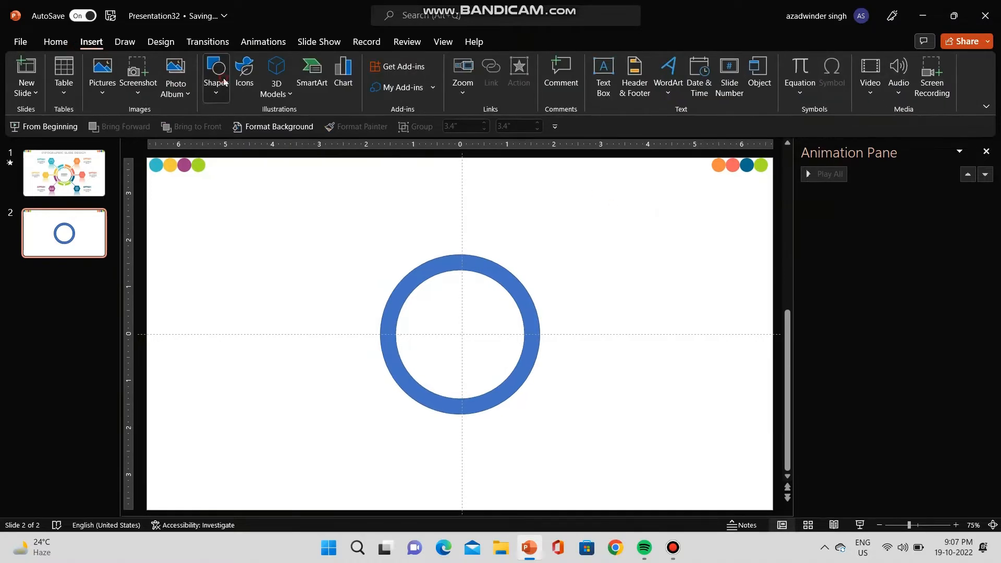
left_click(451, 172)
left_click(468, 259)
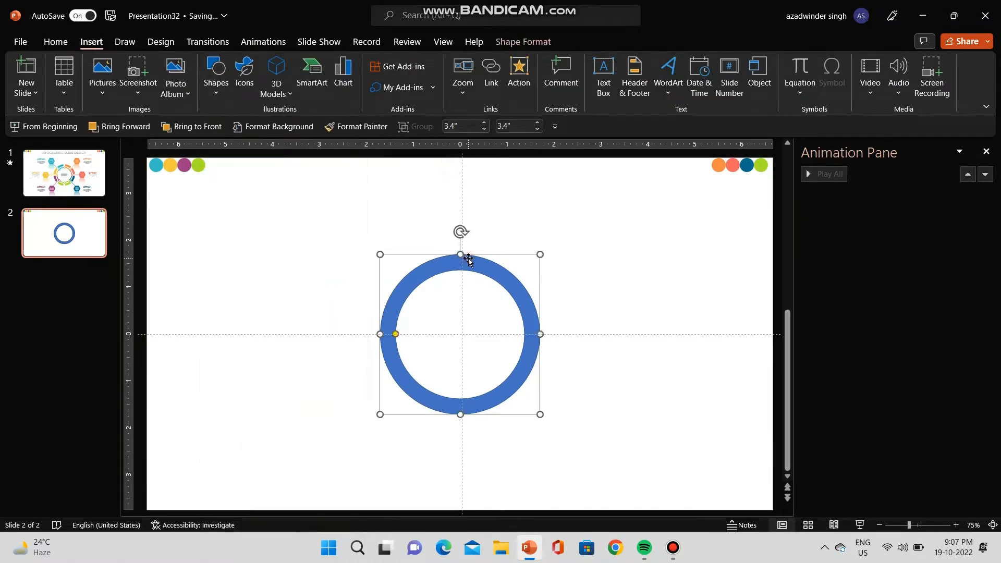
key("ctrl+d")
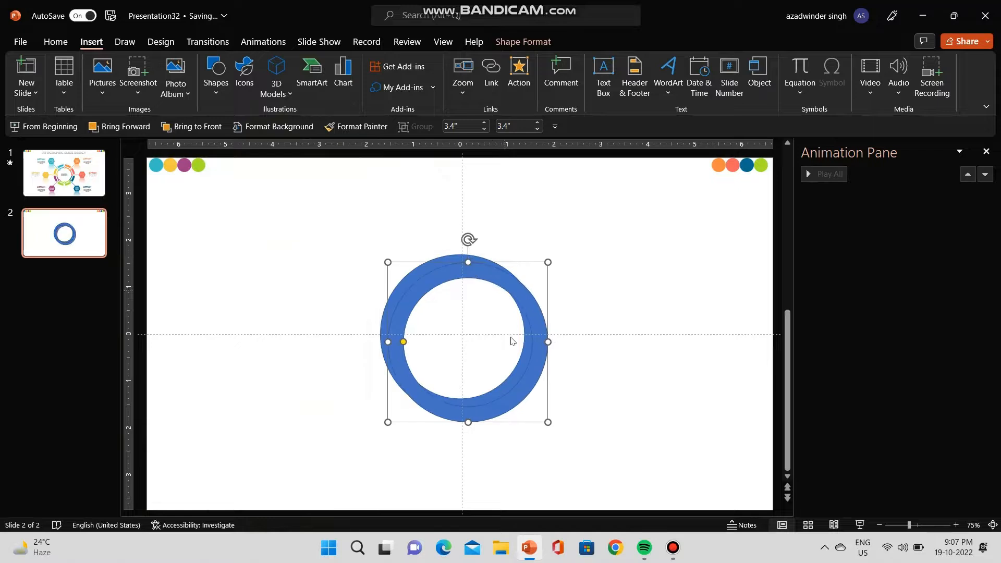
left_click_drag(547, 422, 501, 369)
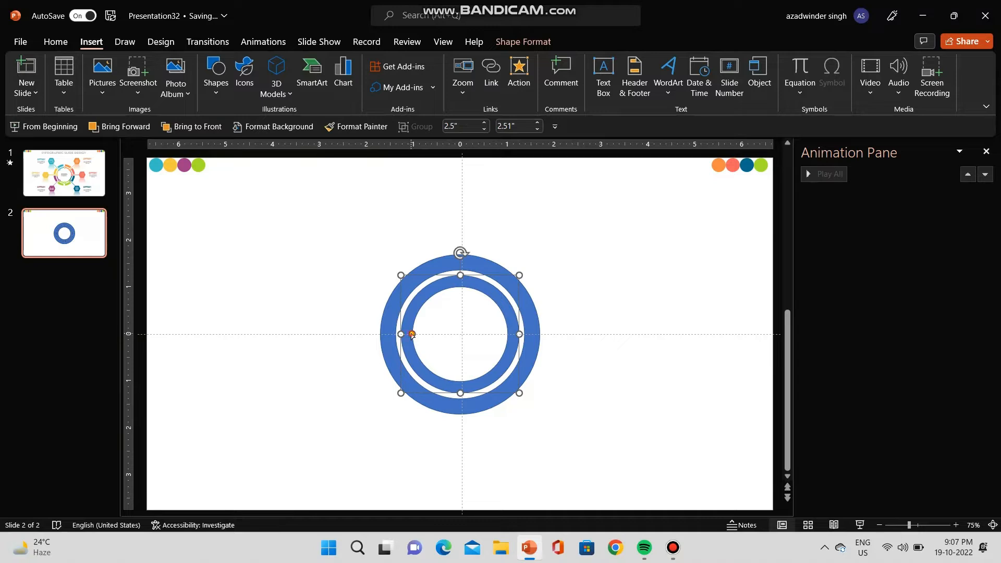
Thin the inner ring's band and reduce the ring to about 2.39" by 2.4", keeping it centred inside the outer ring.
left_click_drag(411, 335, 420, 334)
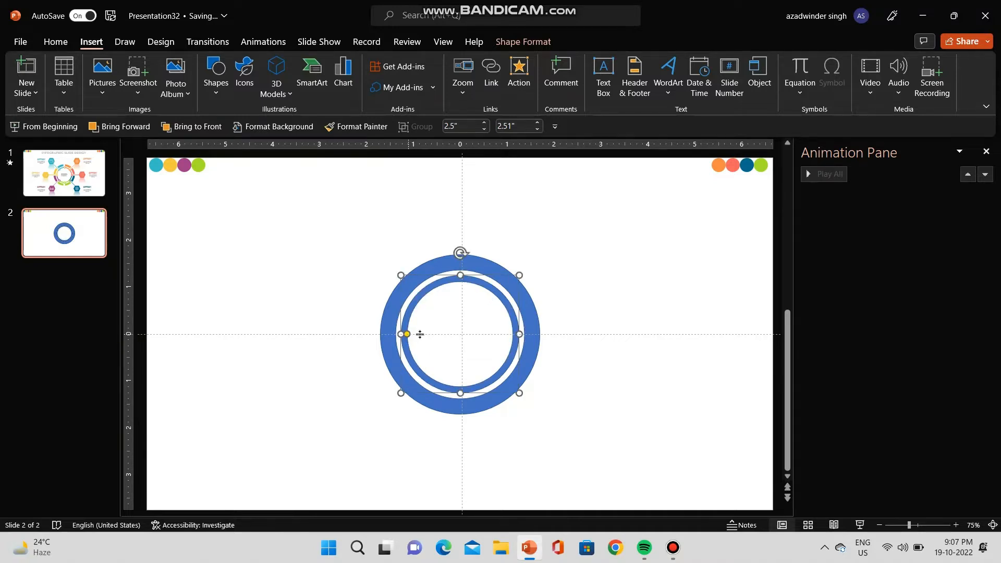
left_click_drag(519, 395, 506, 387)
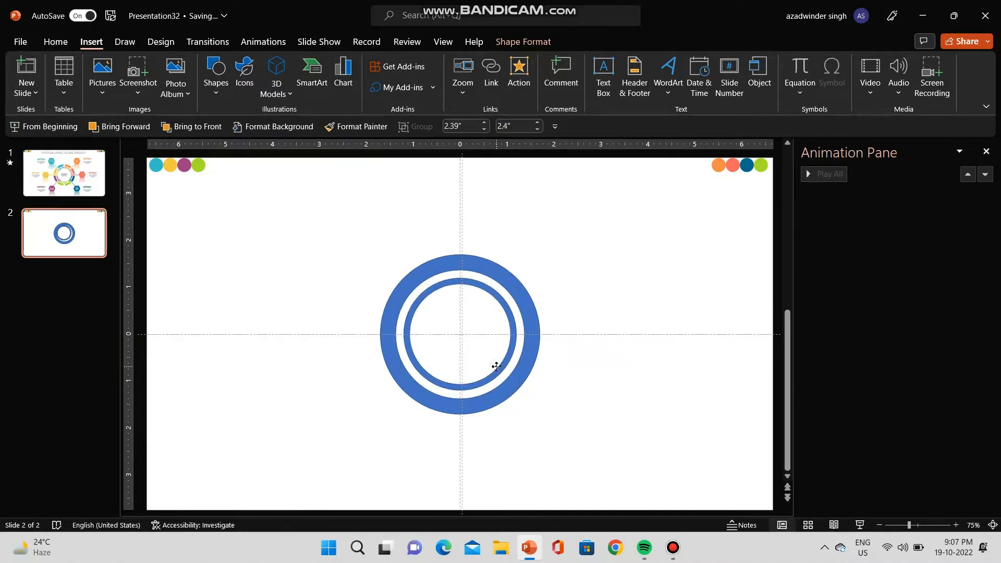
left_click(590, 279)
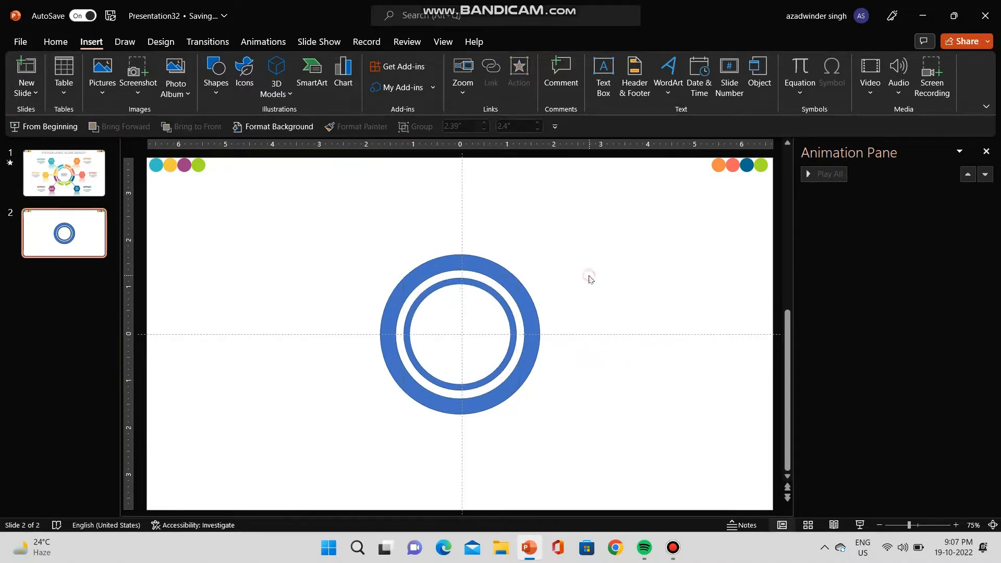
Move the thin ring clear to the right of the large ring and draw a vertical rectangle about 5.01" high and 0.22" wide.
left_click_drag(489, 288, 709, 295)
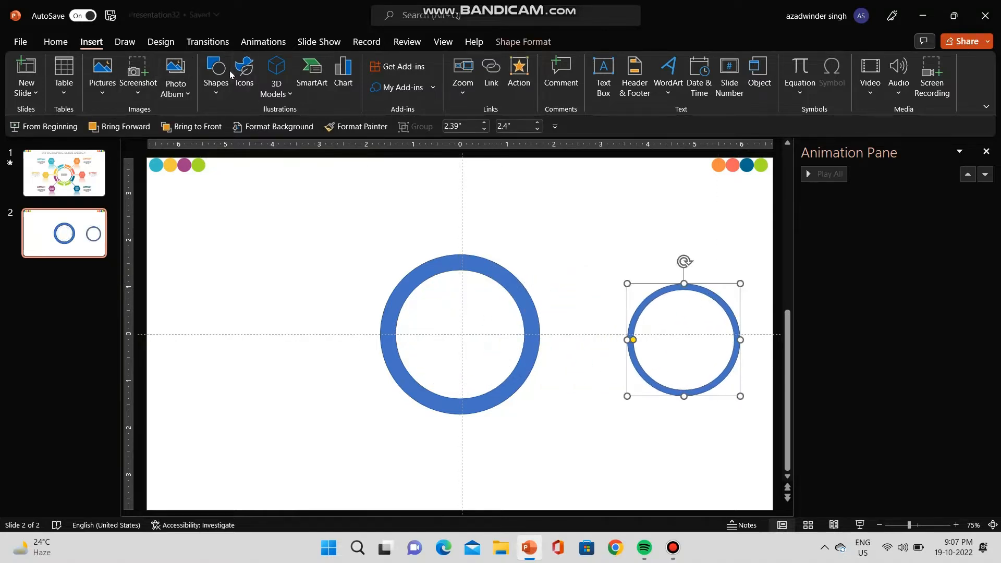
left_click(216, 83)
left_click(259, 130)
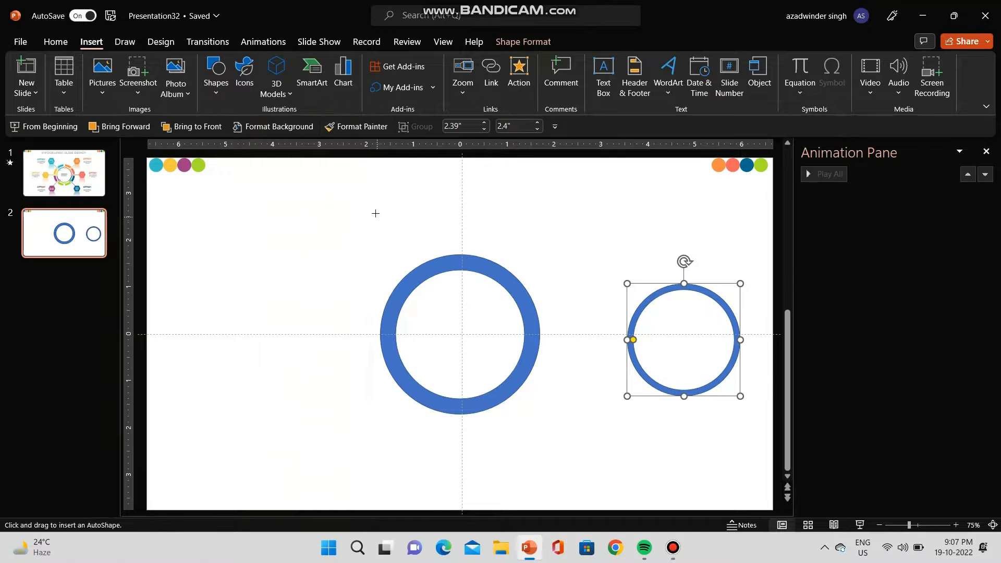
left_click_drag(376, 213, 385, 449)
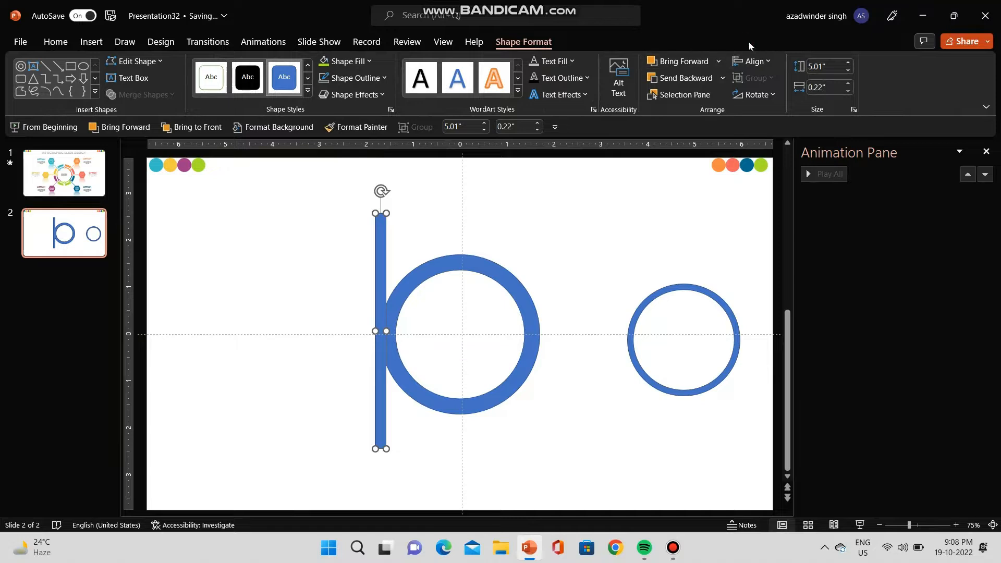
Centre the vertical bar horizontally and vertically on the slide so it crosses the middle of the large ring.
left_click(763, 64)
left_click(783, 97)
left_click(759, 64)
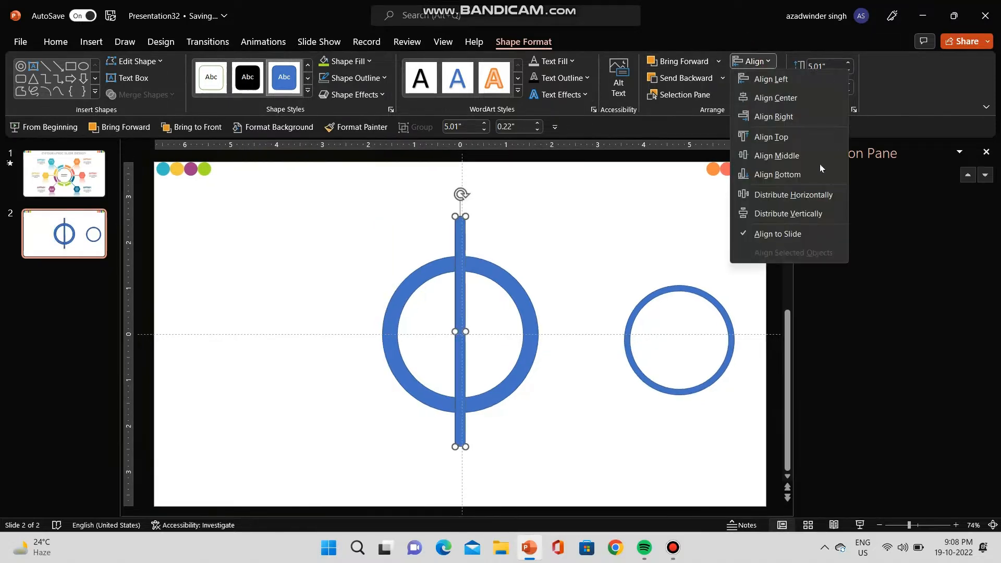
left_click(795, 156)
left_click(505, 263)
left_click(459, 283)
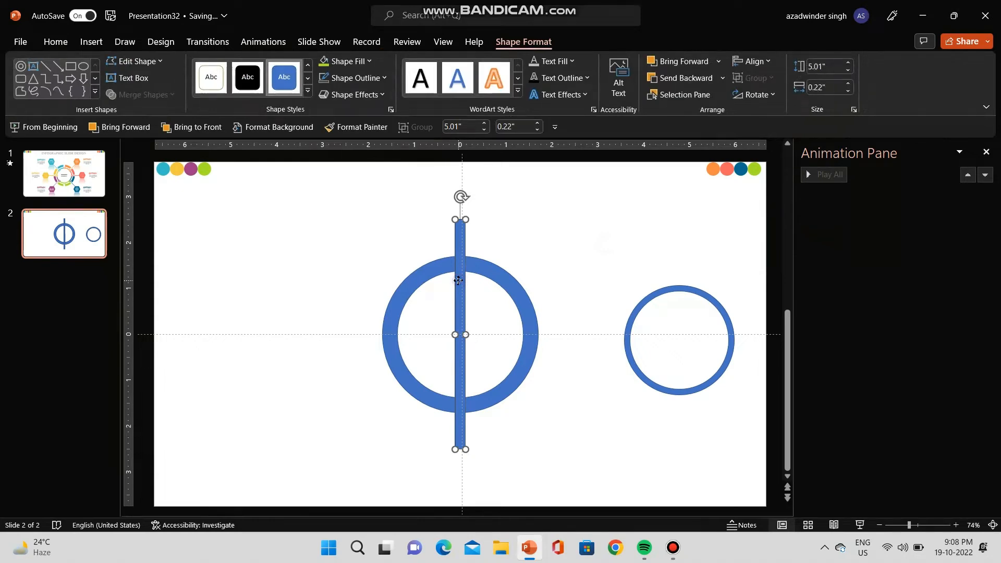
right_click(458, 281)
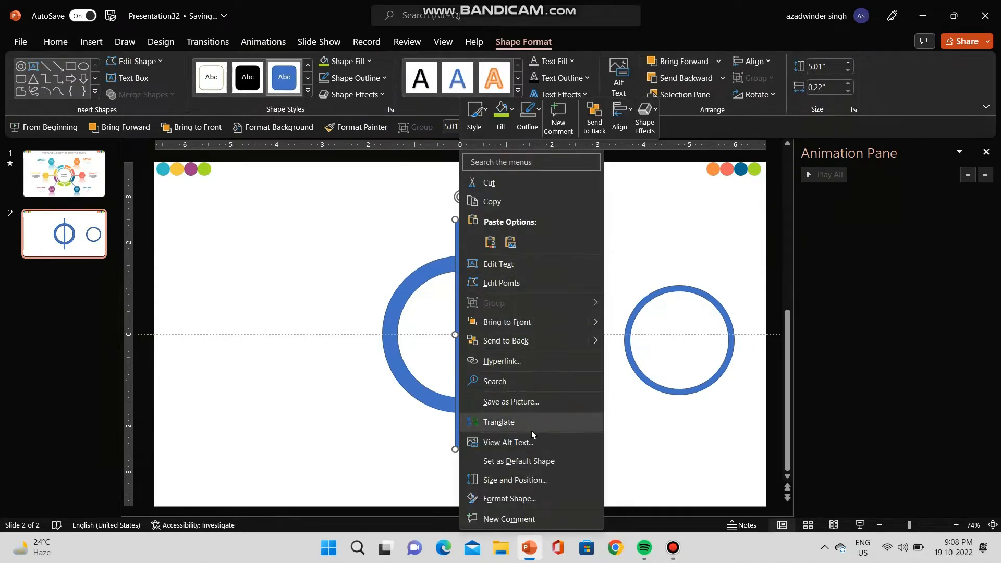
left_click(648, 473)
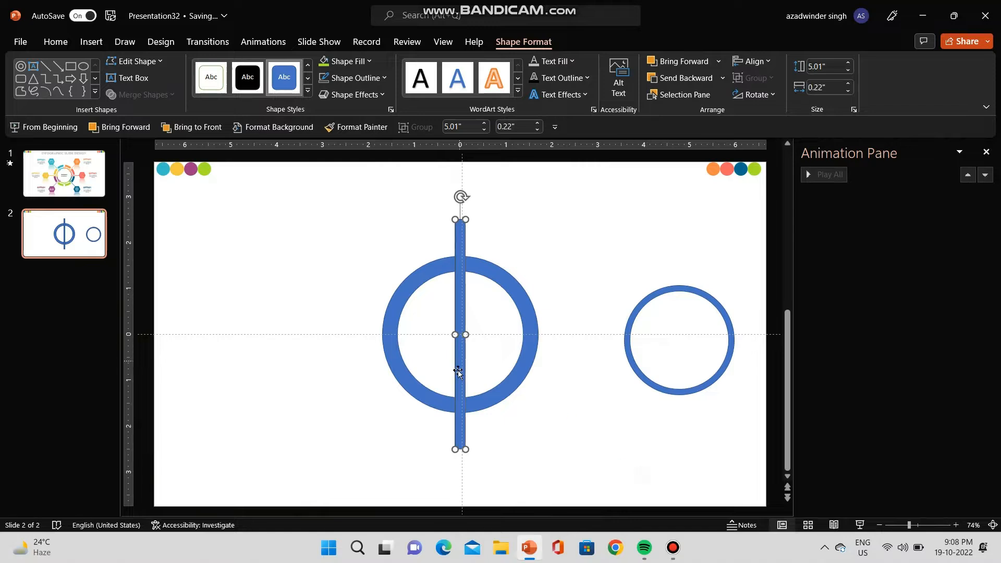
Duplicate the vertical bar, centre the copy on the slide and rotate it 45° clockwise.
key("ctrl+d")
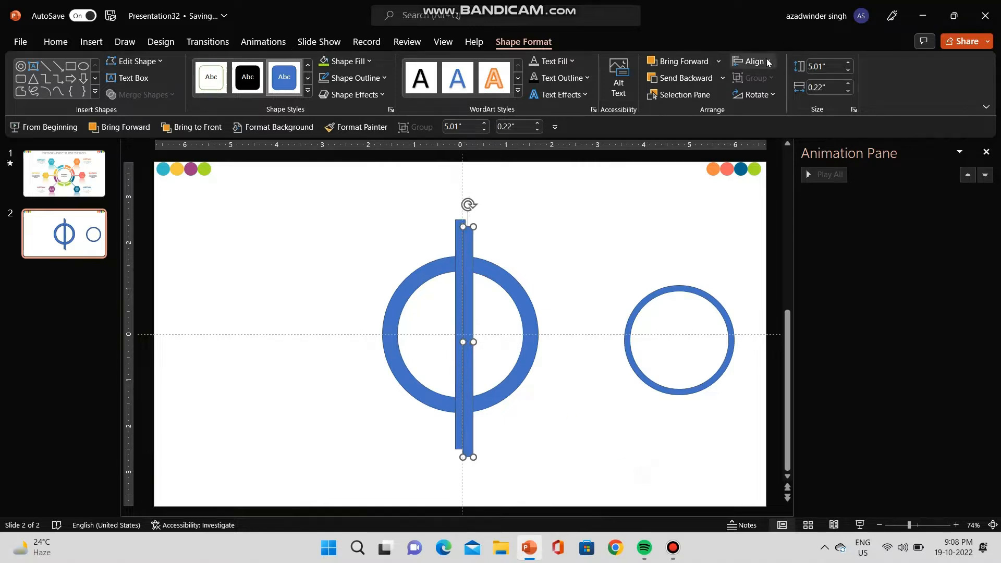
left_click(768, 63)
left_click(803, 99)
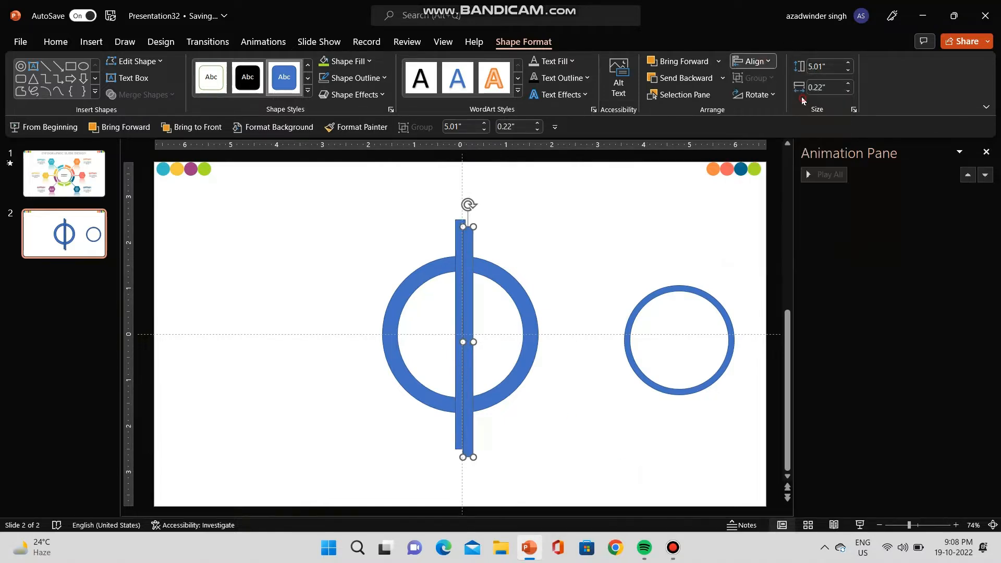
left_click(764, 64)
left_click(789, 160)
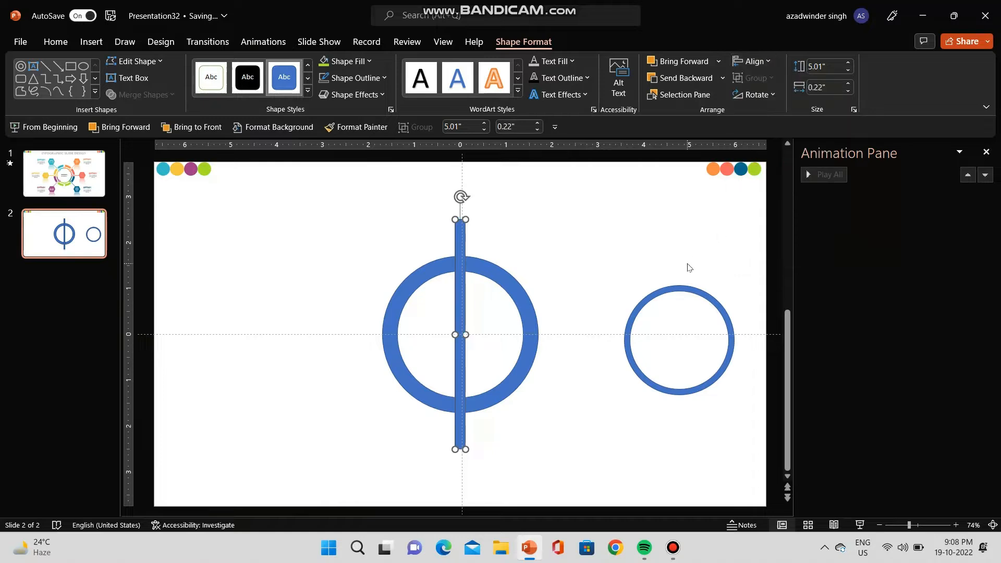
key("alt+Right")
key("alt+Right")
key("alt+Right")
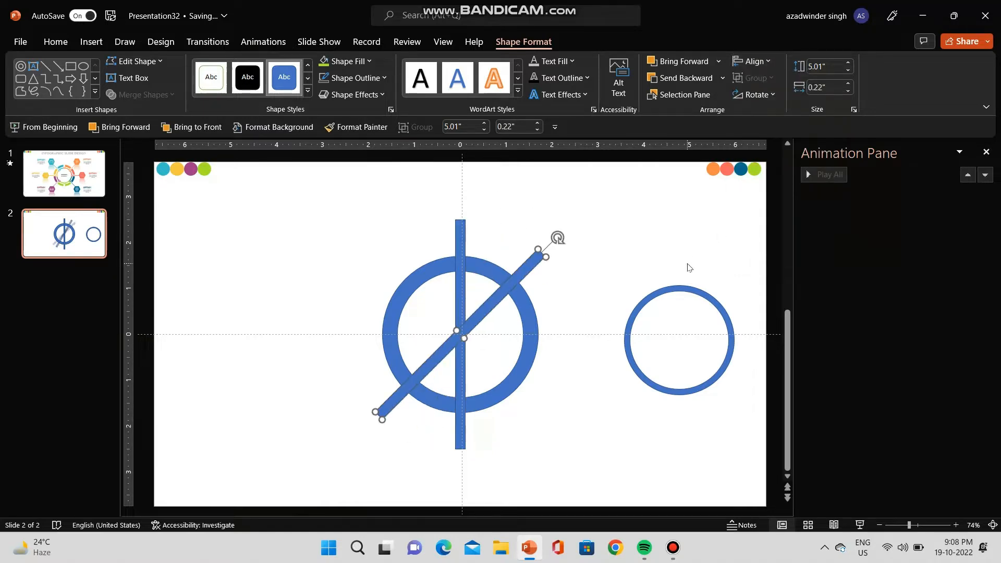
Add two more centred copies of the bar, each rotated a further 45°, to form eight equally spaced spokes.
key("ctrl+d")
key("alt+Right")
key("alt+Right")
key("alt+Right")
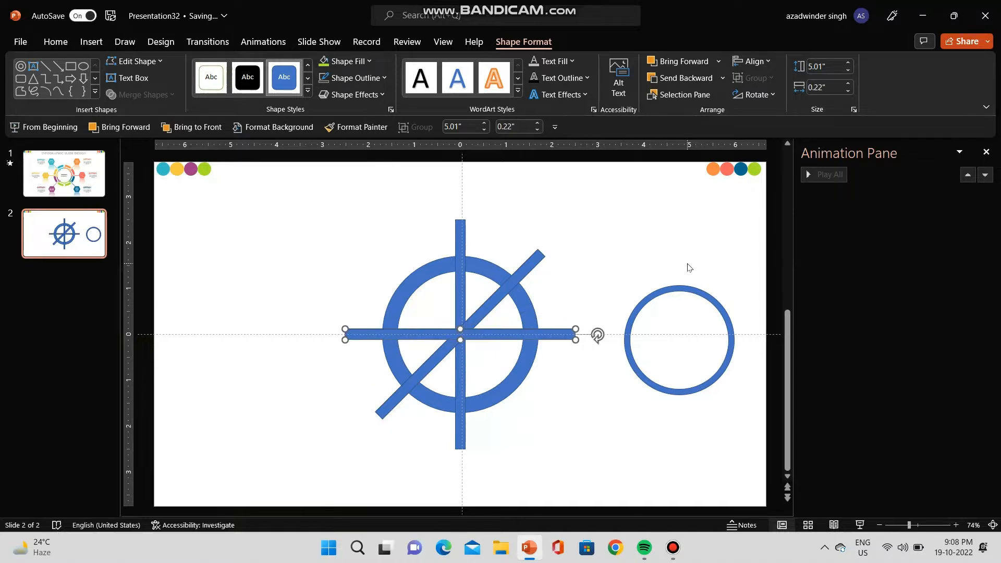
key("ctrl+d")
key("alt+Right")
key("alt+Right")
key("alt+Right")
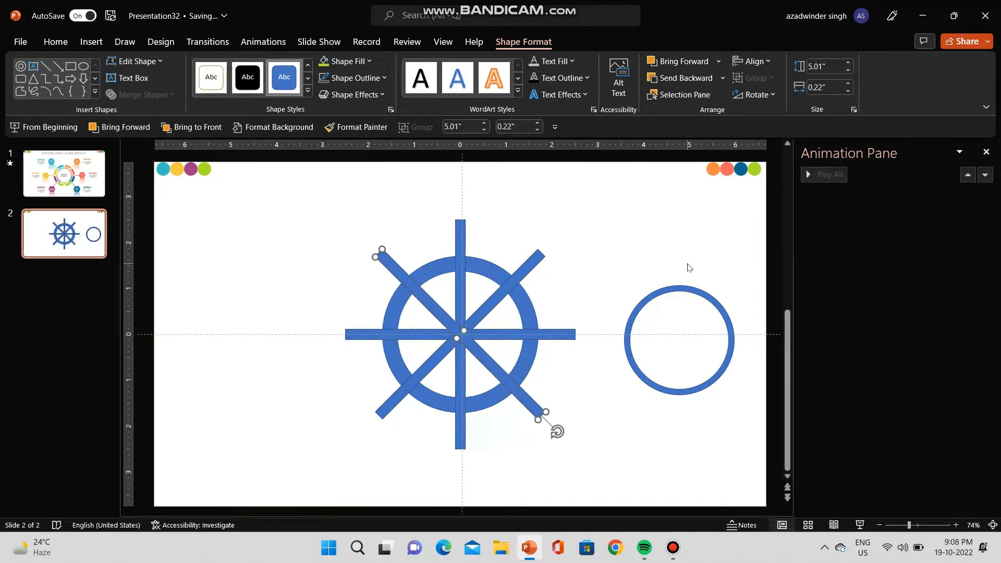
Select the large ring with all four bars and split them into pieces with Merge Shapes Fragment.
left_click(401, 212)
left_click_drag(235, 190, 602, 489)
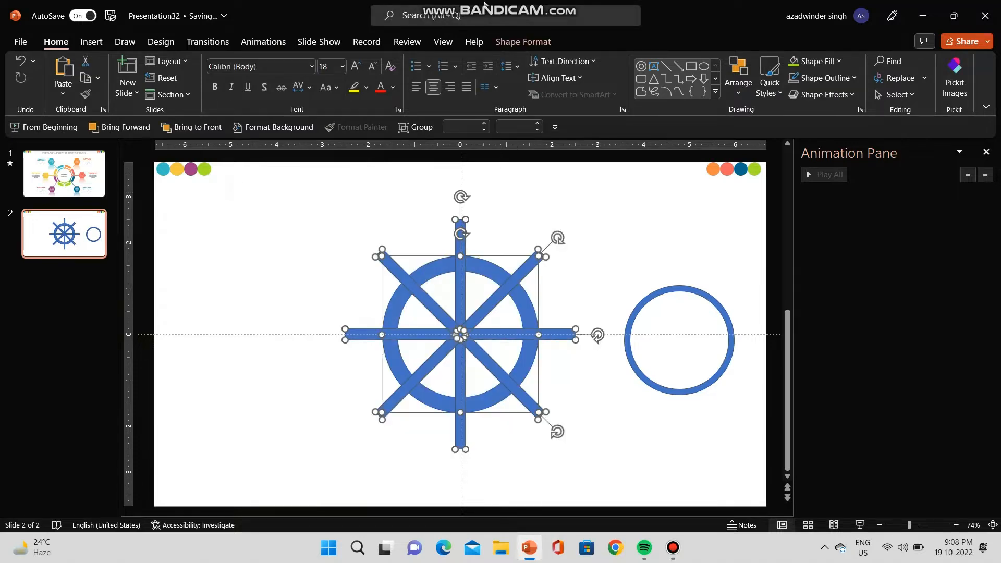
left_click(524, 42)
left_click(143, 95)
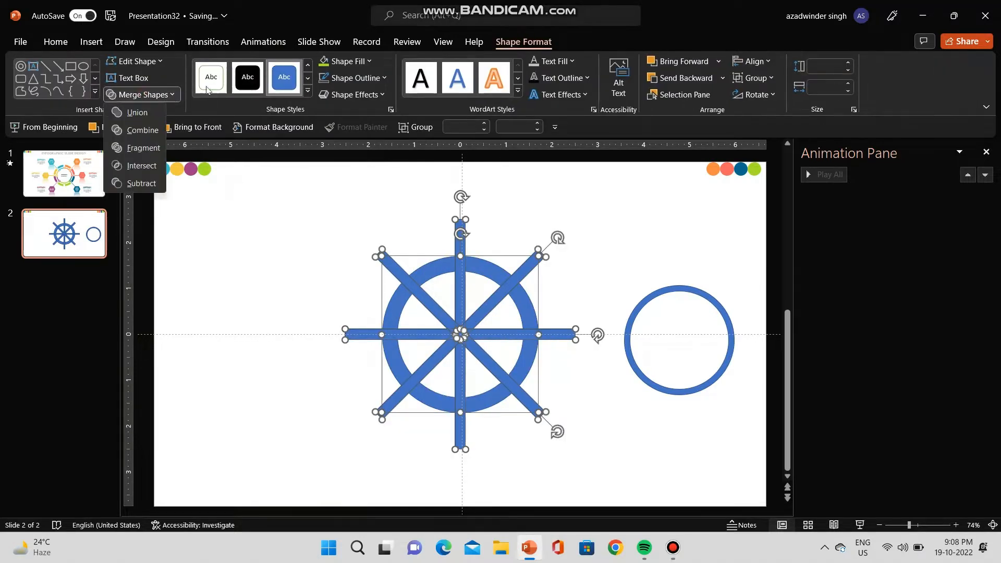
left_click(142, 152)
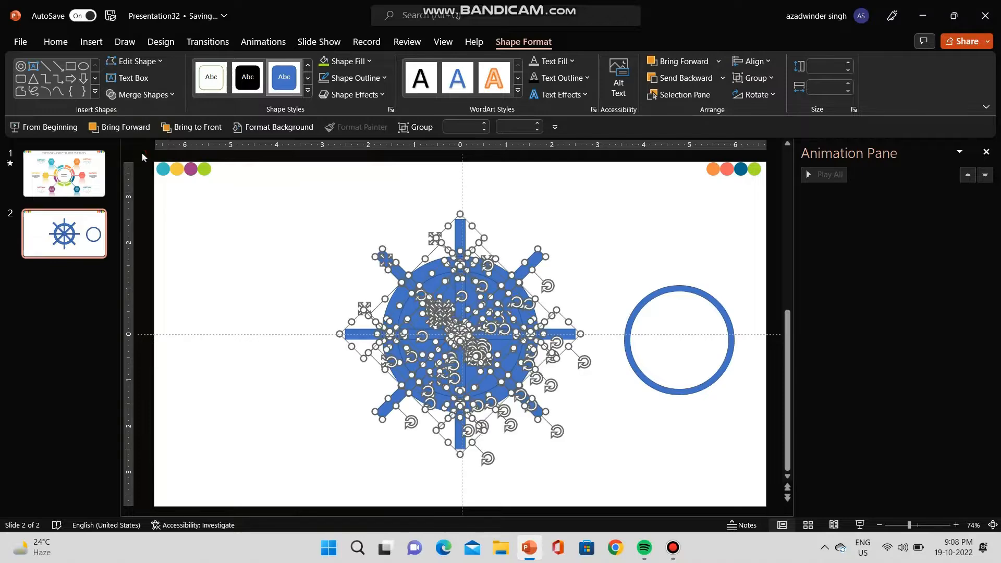
left_click(534, 217)
Select the eight outer ring segments between the spokes and group them.
left_click(451, 272)
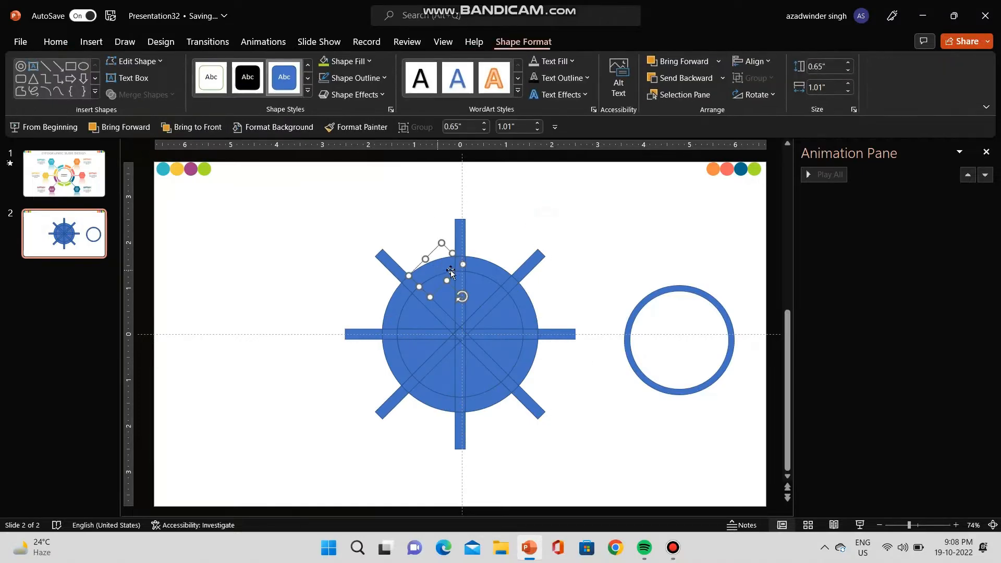
left_click(503, 274, "shift")
left_click(524, 313, "shift")
left_click(527, 359, "shift")
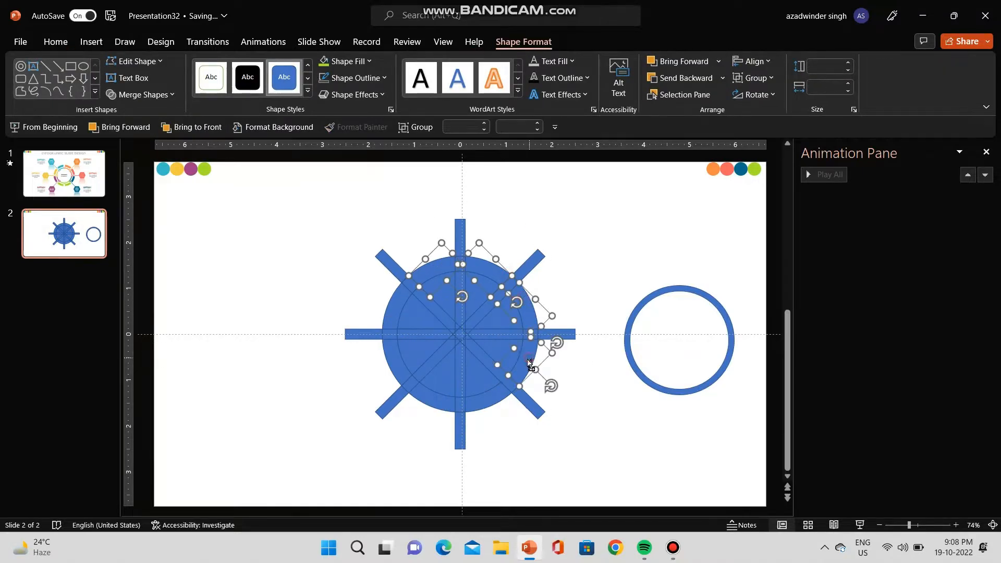
left_click(492, 399, "shift")
left_click(441, 402, "shift")
left_click(393, 367, "shift")
left_click(391, 325, "shift")
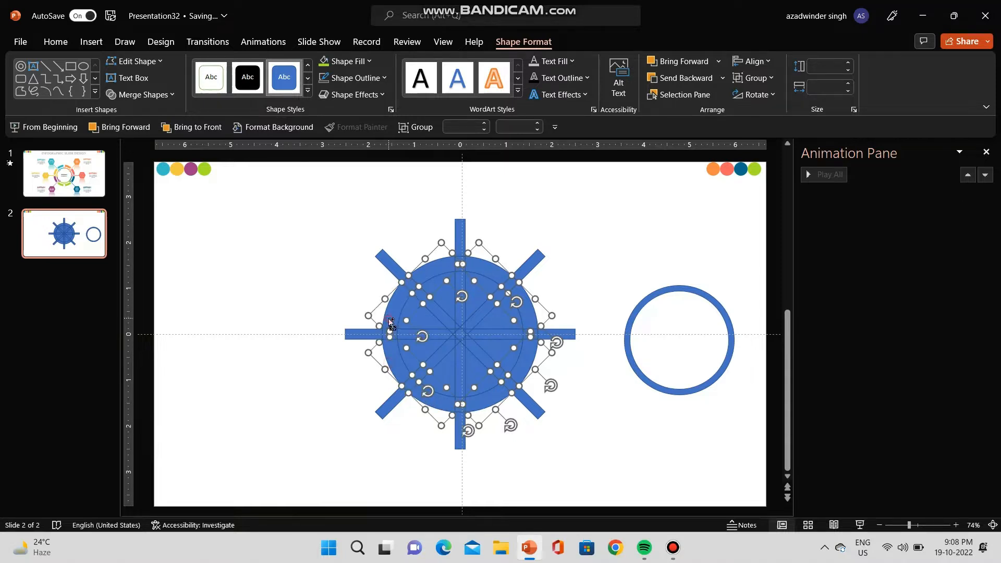
left_click(752, 78)
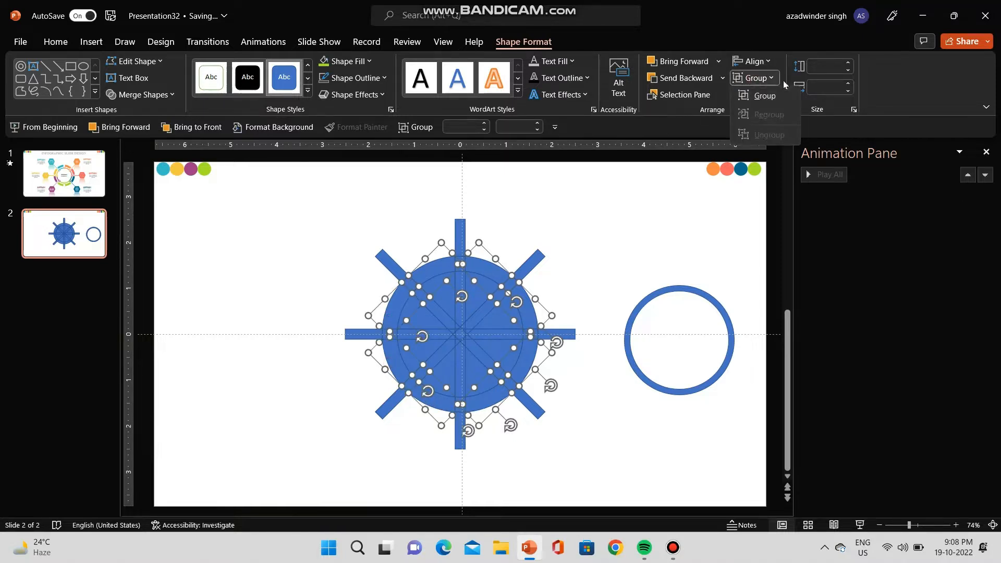
left_click(785, 95)
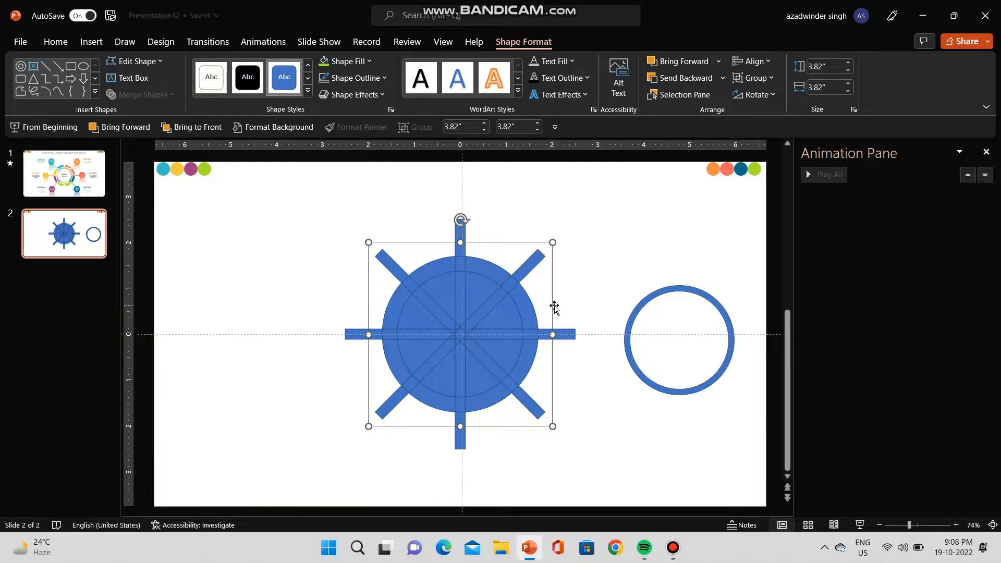
Move the grouped segment ring to the left side of the slide and delete the leftover fragments in the centre.
left_click_drag(552, 306, 326, 326)
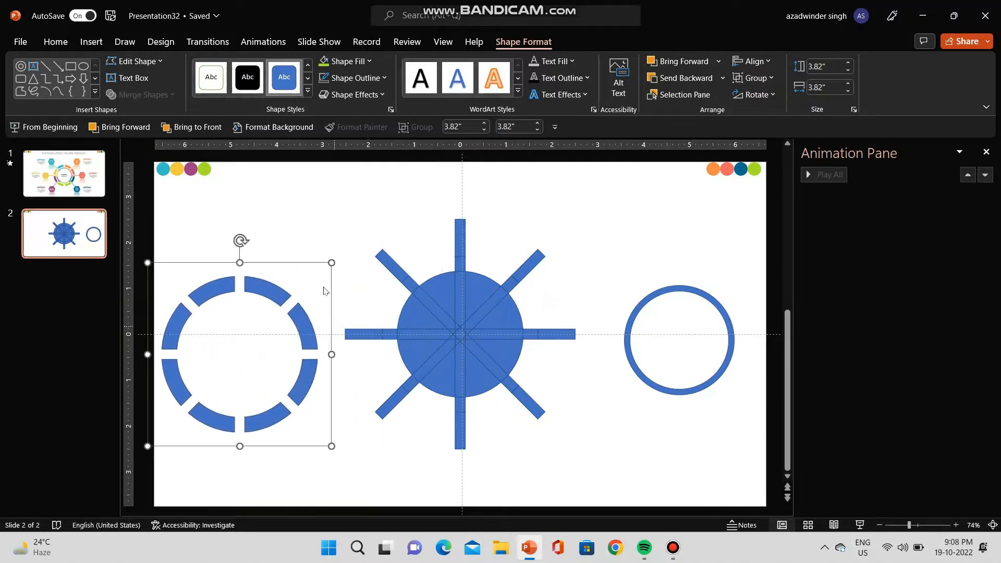
left_click_drag(274, 188, 610, 464)
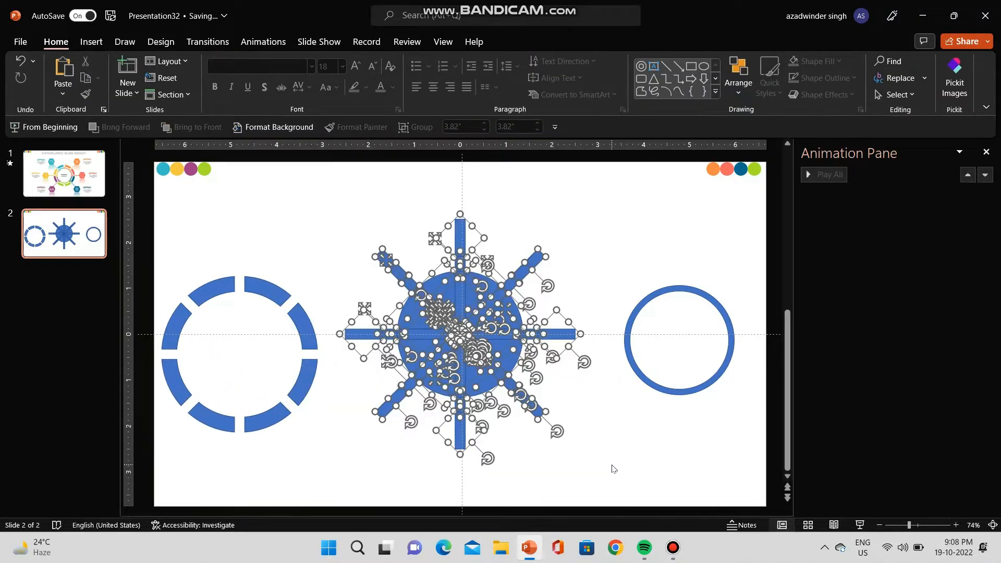
key("Delete")
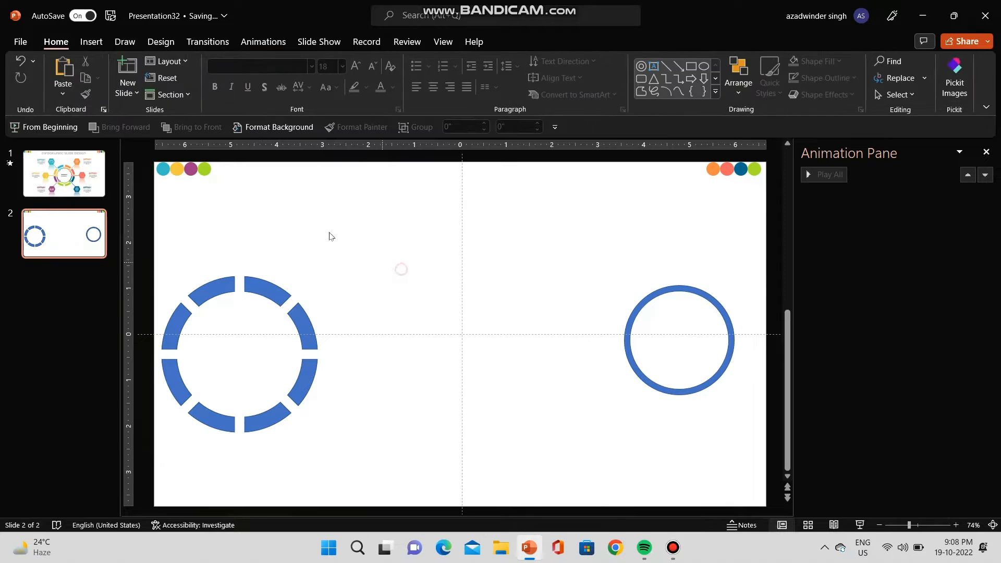
Draw a narrow vertical rectangle just right of the slide's centre, taller than the thin ring.
left_click(91, 42)
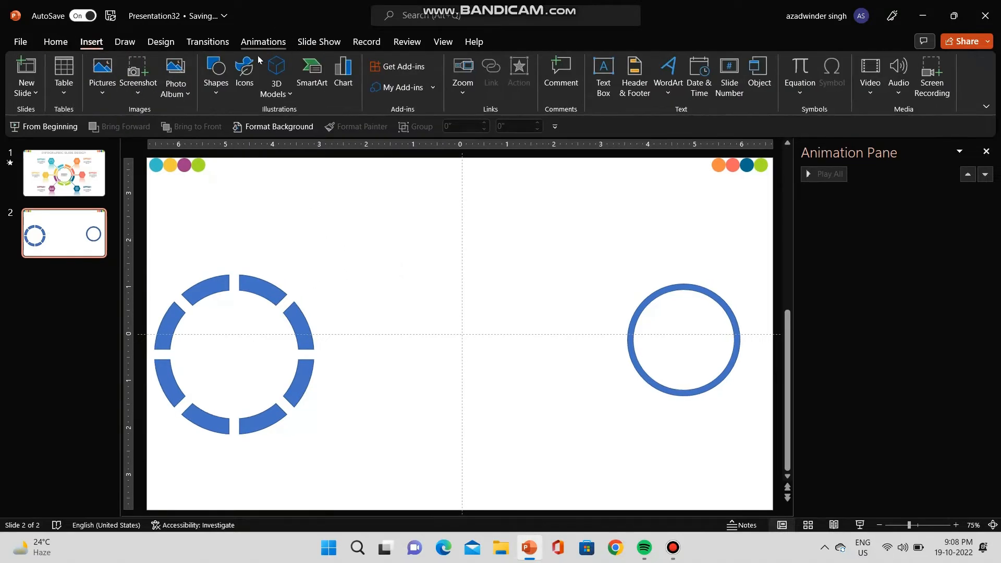
left_click(216, 79)
left_click(273, 130)
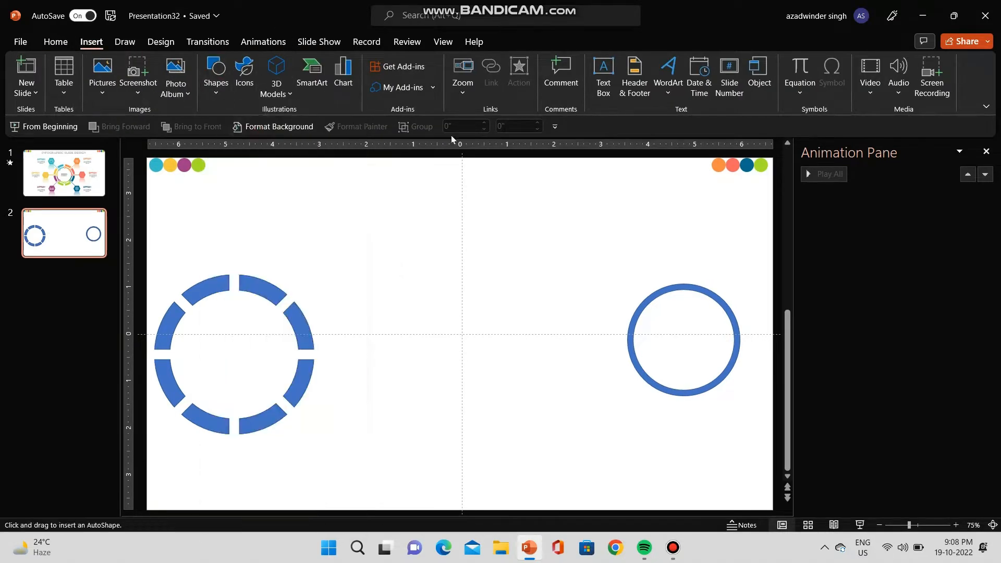
left_click_drag(489, 250, 490, 430)
Bring the thin ring back to the middle and centre it horizontally and vertically on the slide.
left_click(632, 360)
left_click_drag(628, 365, 407, 353)
left_click(754, 61)
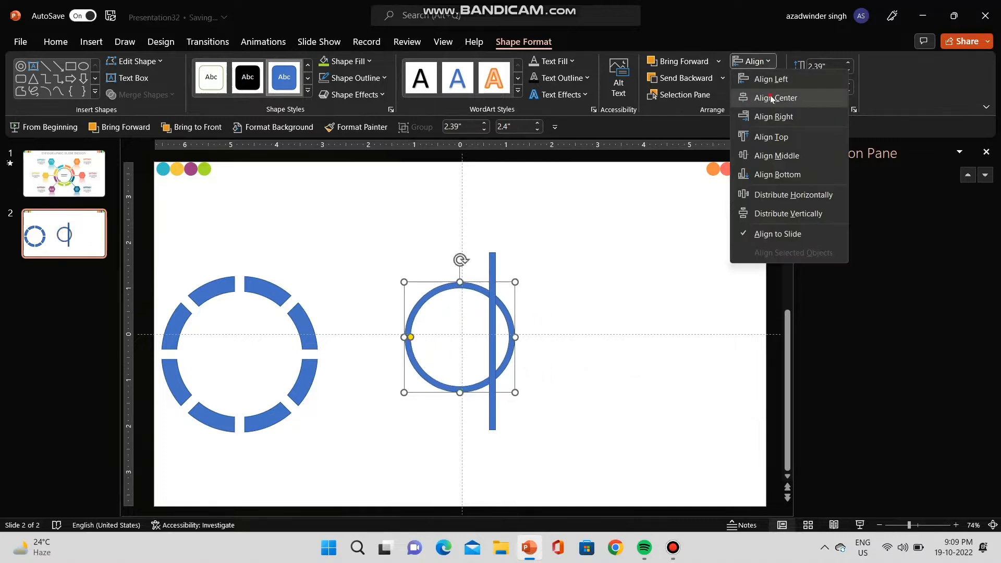
left_click(776, 98)
left_click(755, 61)
left_click(786, 155)
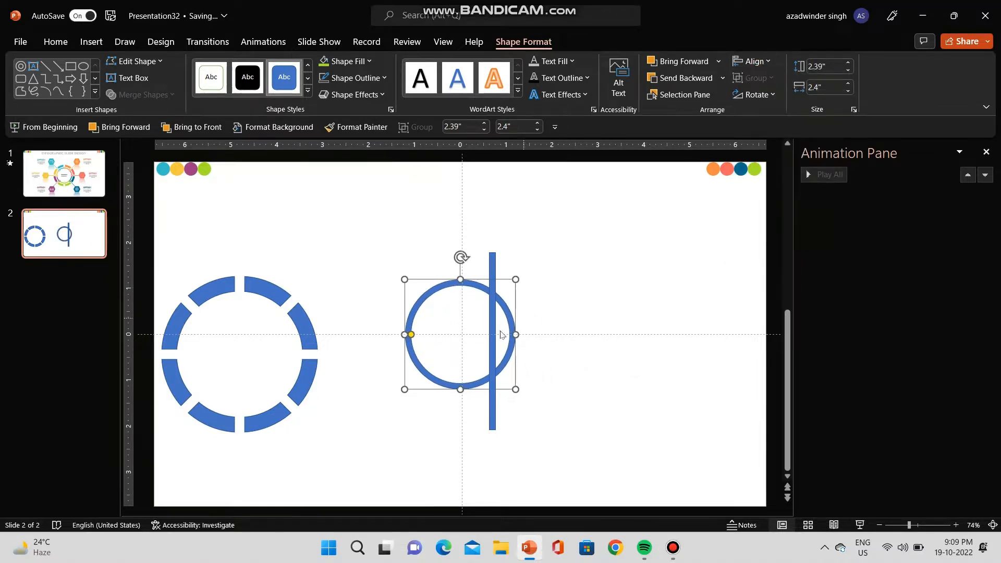
Set the vertical bar's width to 0.1" and centre it horizontally and vertically on the slide.
left_click(482, 340)
left_click(492, 339)
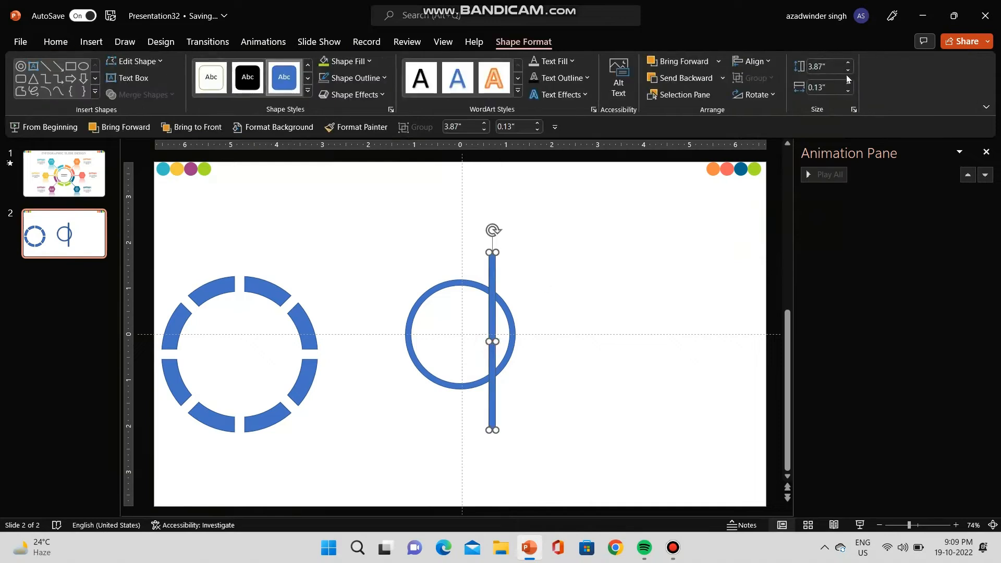
left_click(849, 91)
left_click(759, 64)
left_click(776, 98)
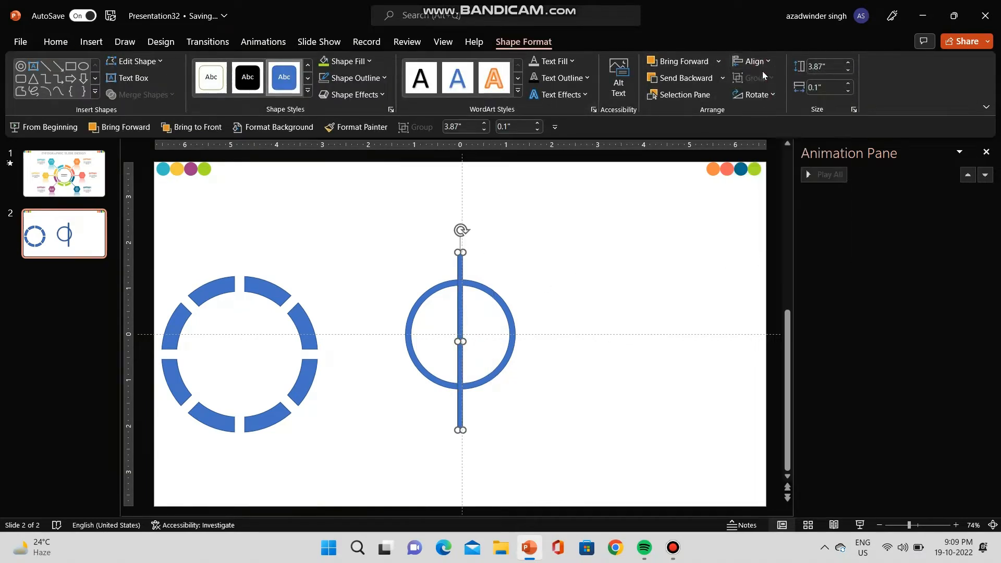
left_click(762, 63)
left_click(784, 161)
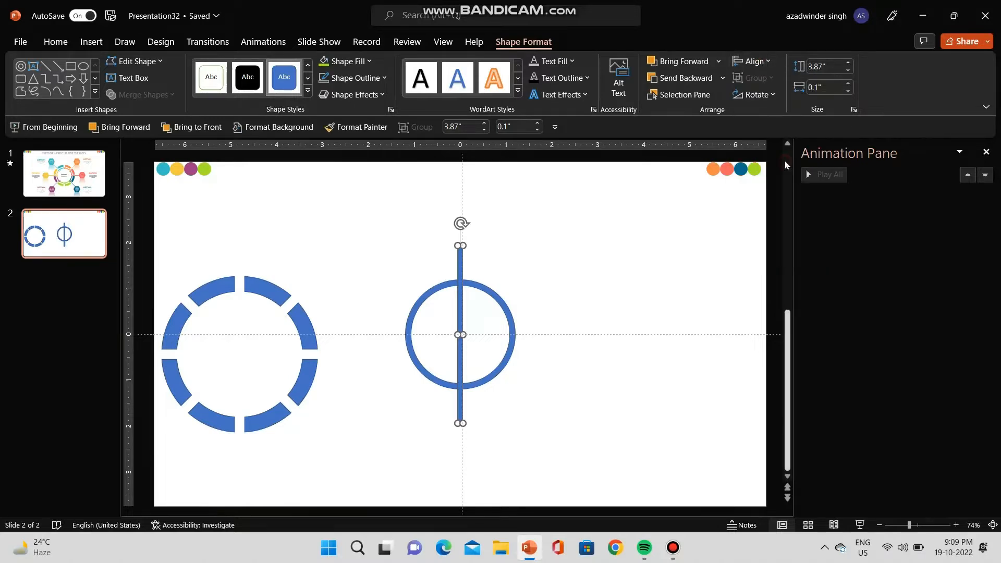
left_click(637, 239)
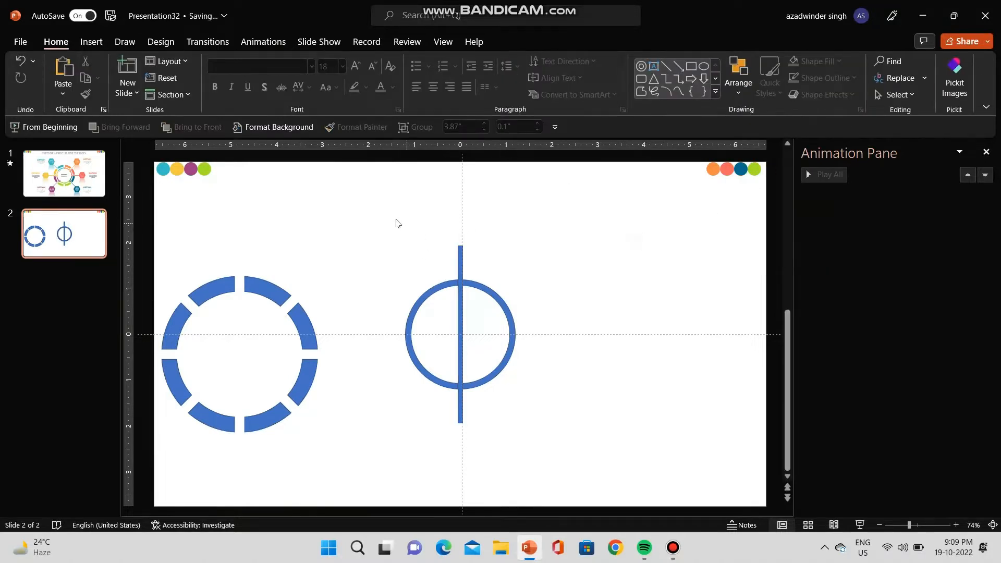
Duplicate the vertical bar and rotate the copy 45° clockwise.
left_click(464, 261)
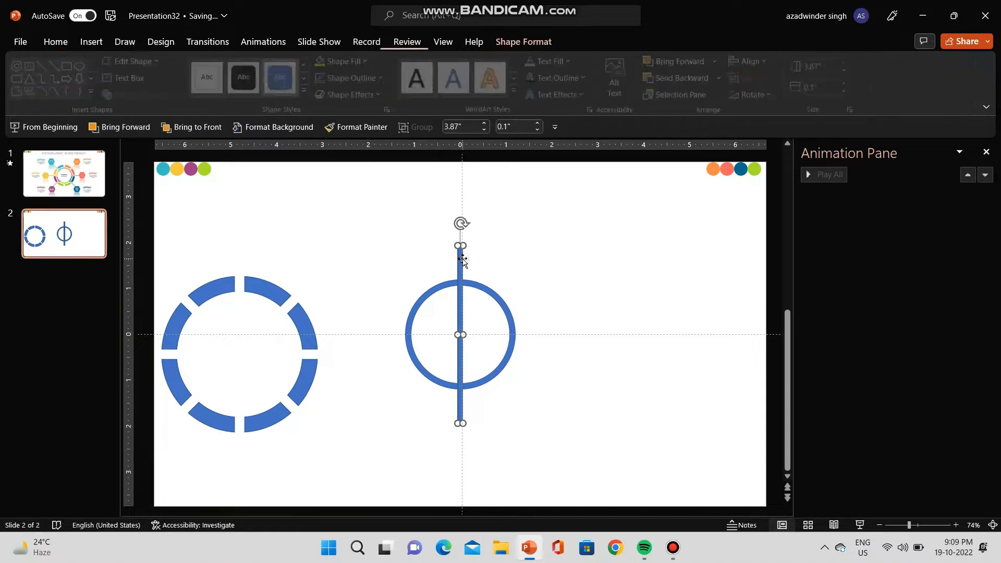
key("ctrl+d")
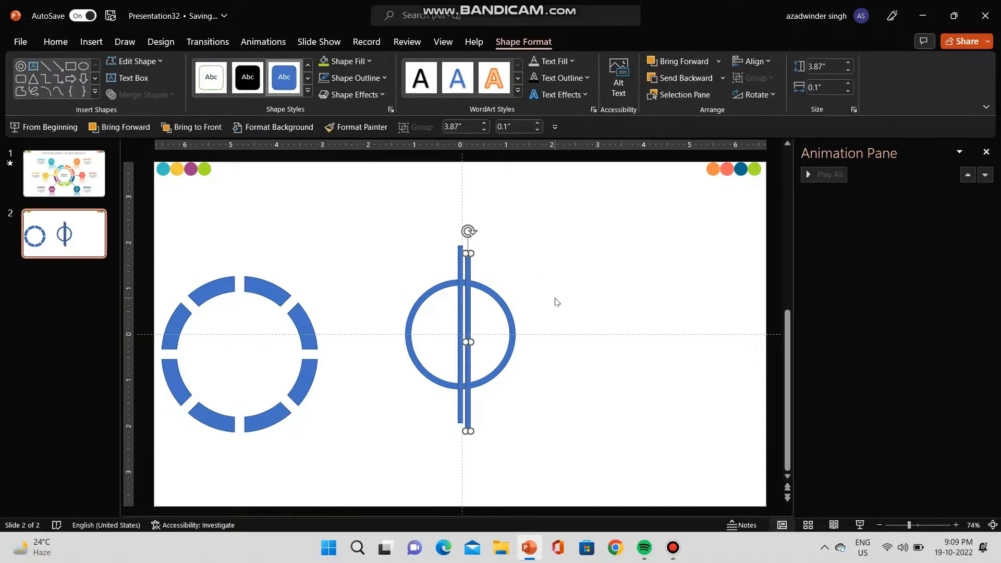
key("alt+Right")
key("alt+Right")
key("alt+Right")
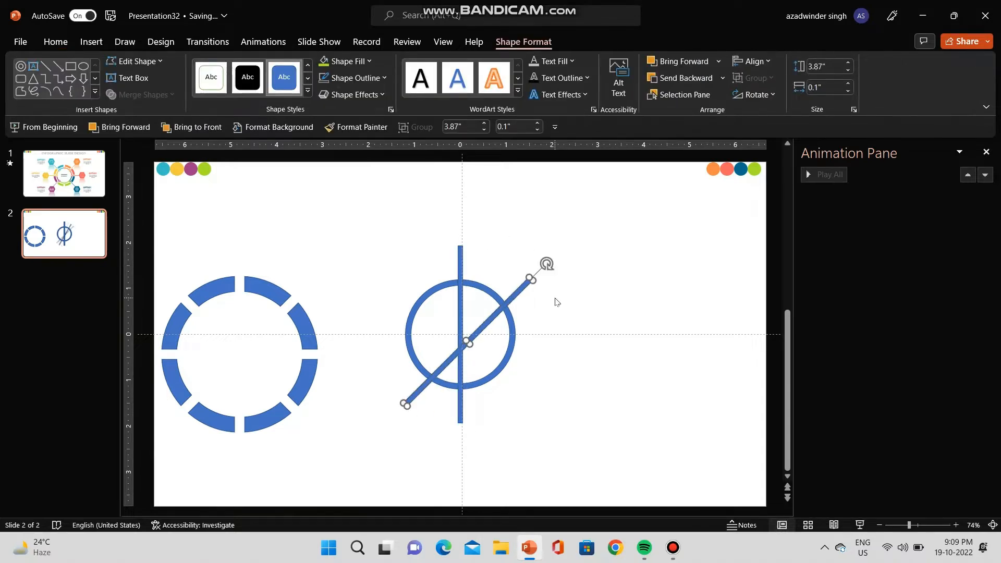
Make two more bar copies, each rotated a further 45° clockwise, giving a horizontal bar and the opposite diagonal.
key("ctrl+d")
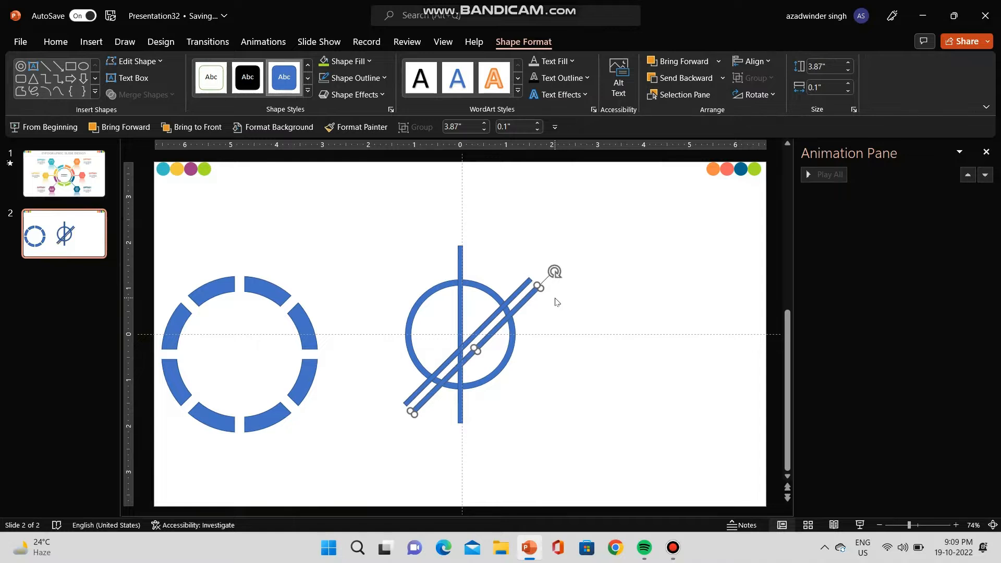
key("alt+Right")
key("alt+Right")
key("alt+Right")
key("ctrl+d")
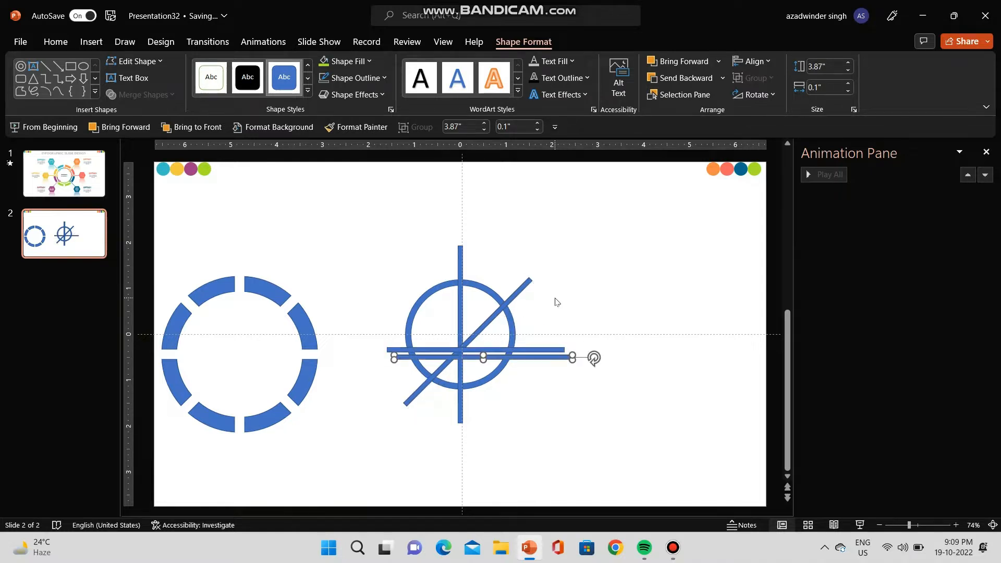
key("alt+Right")
key("alt+Right")
key("alt+Right")
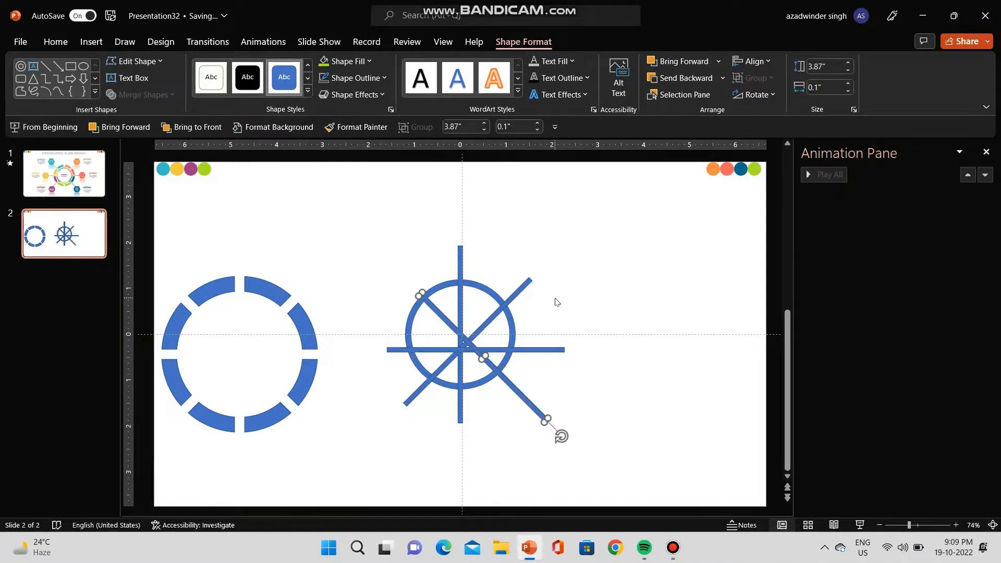
Centre the diagonal bar that rises to the right horizontally and vertically on the slide.
left_click(513, 297)
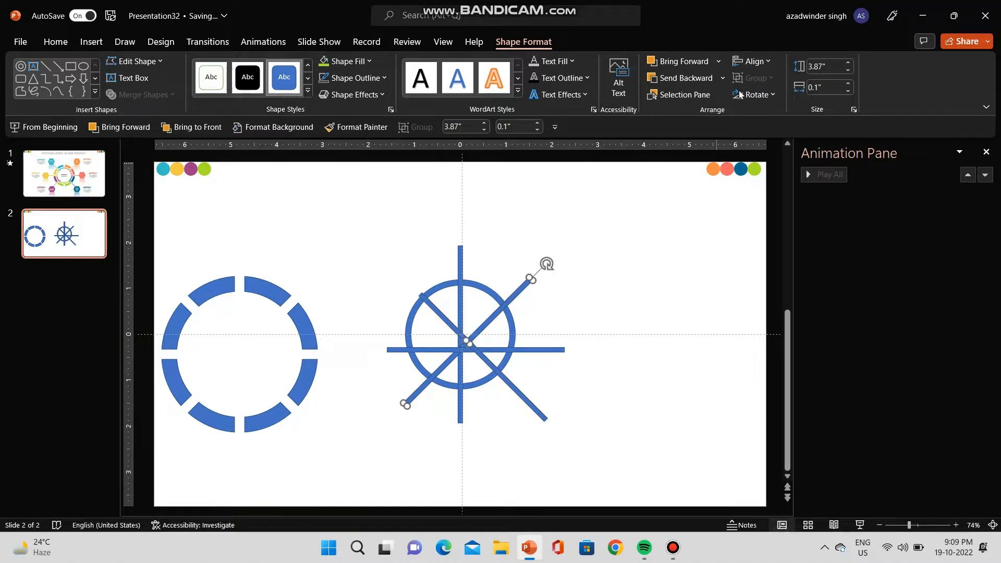
left_click(758, 65)
left_click(776, 97)
left_click(769, 59)
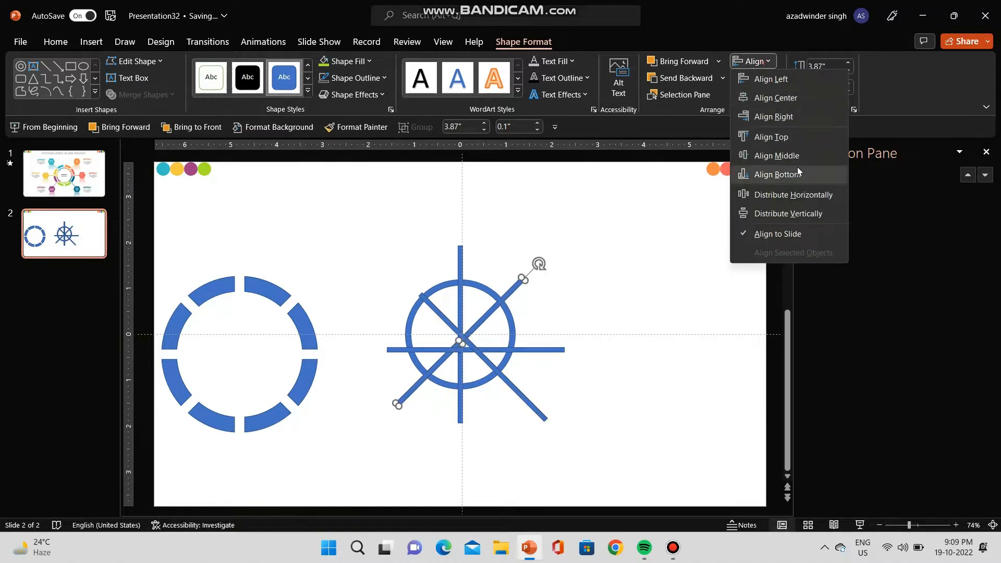
left_click(797, 161)
Centre the horizontal bar on the slide in both directions.
left_click(542, 350)
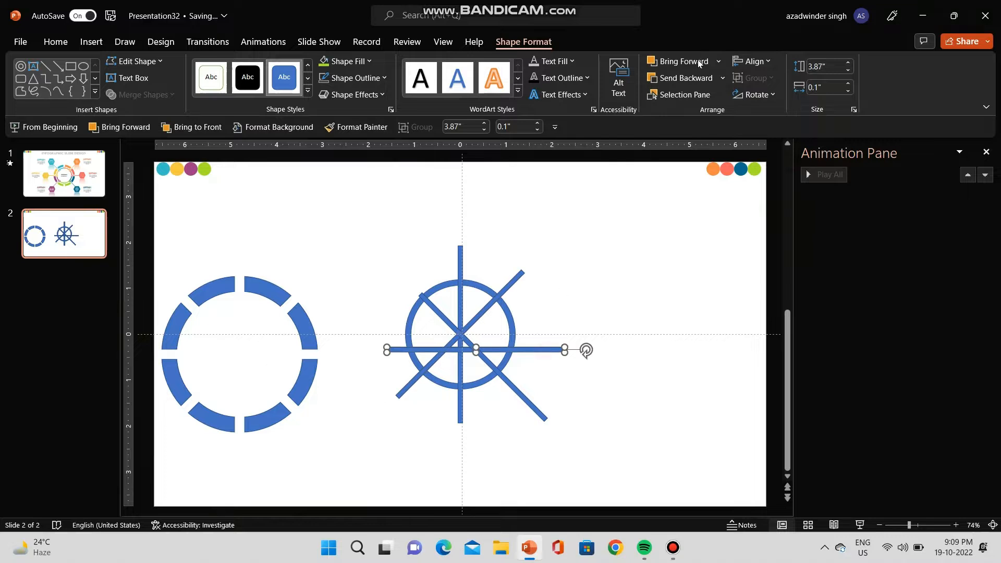
left_click(753, 61)
left_click(774, 117)
left_click(770, 62)
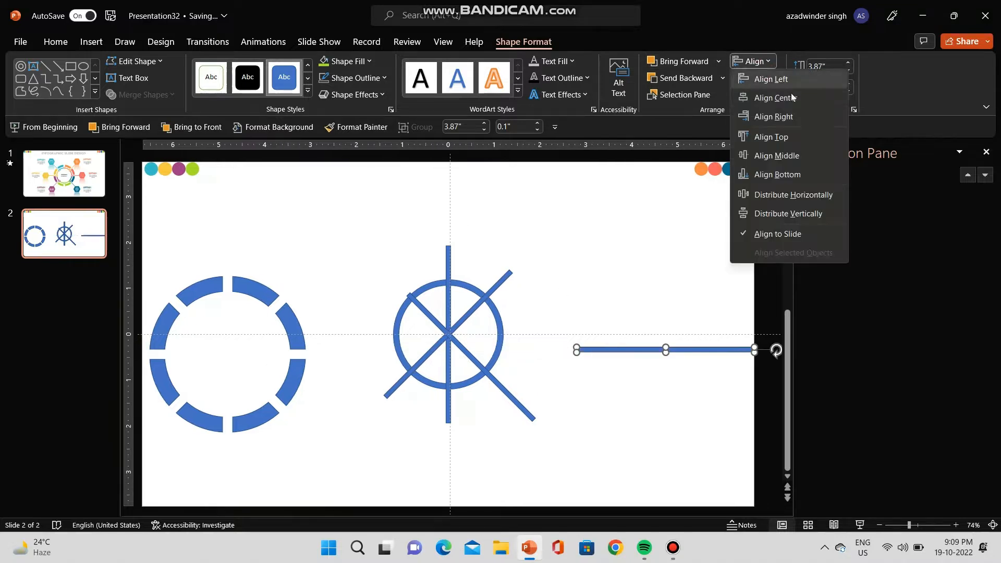
left_click(792, 100)
left_click(767, 62)
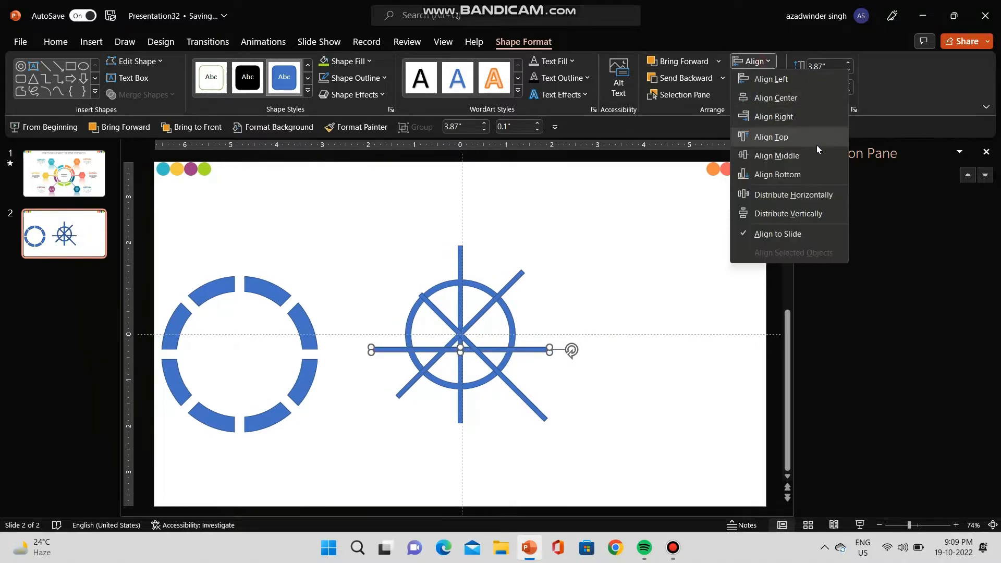
left_click(816, 152)
Centre the diagonal bar that falls to the right horizontally and vertically on the slide.
left_click(545, 414)
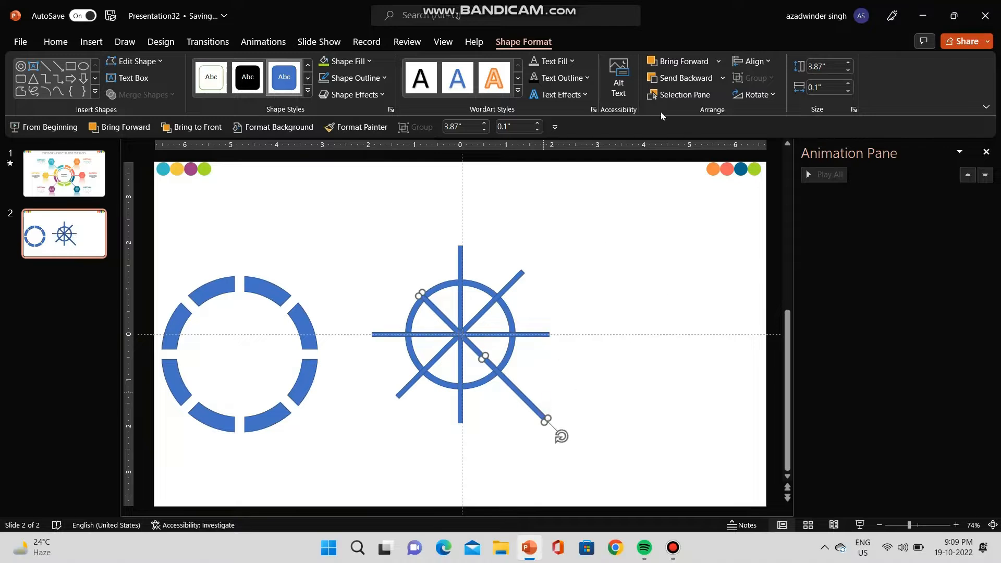
left_click(753, 61)
left_click(794, 103)
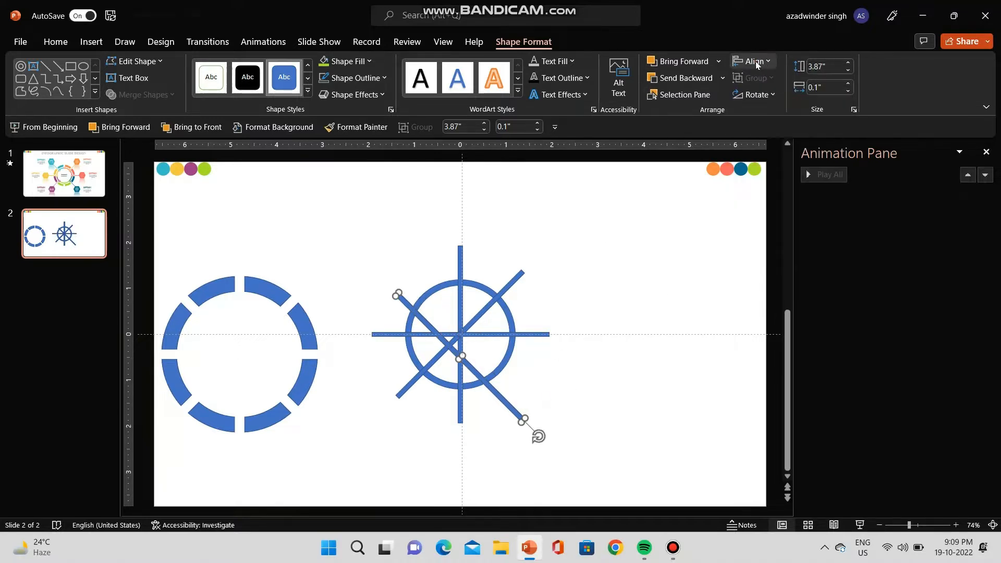
left_click(756, 61)
left_click(799, 156)
left_click(638, 270)
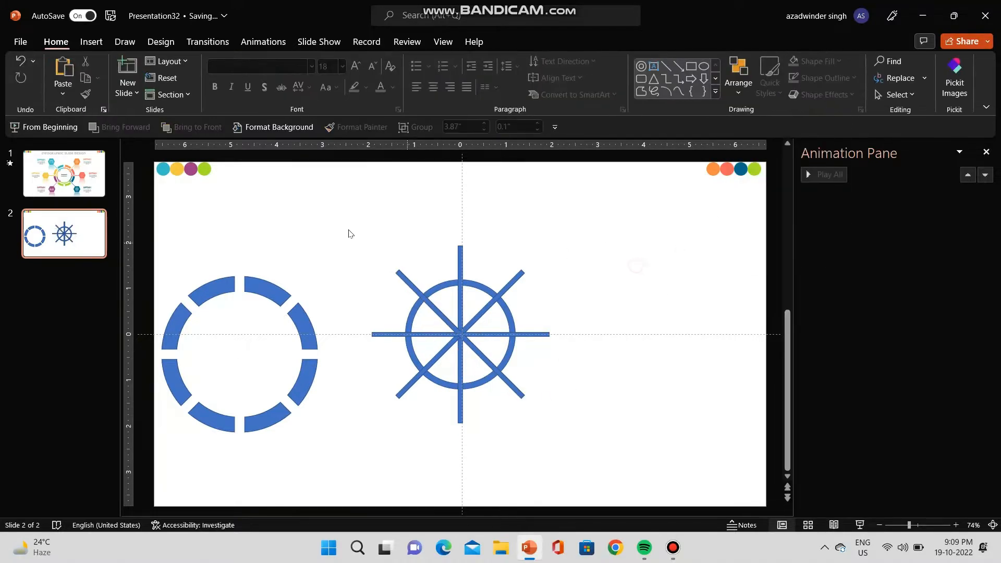
Select the thin ring with its four crossing bars and split them using the Fragment merge operation.
left_click_drag(335, 224, 599, 450)
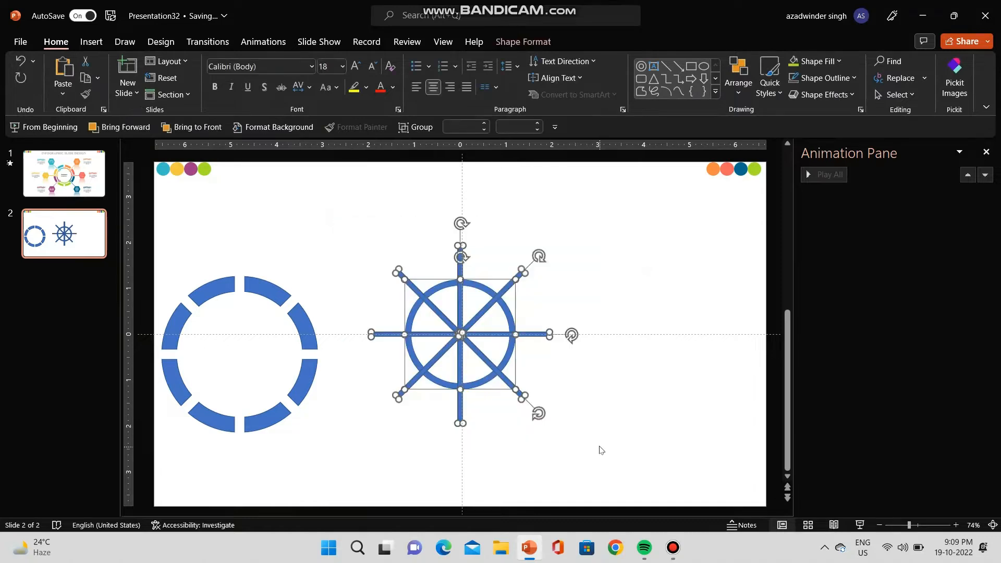
left_click(530, 45)
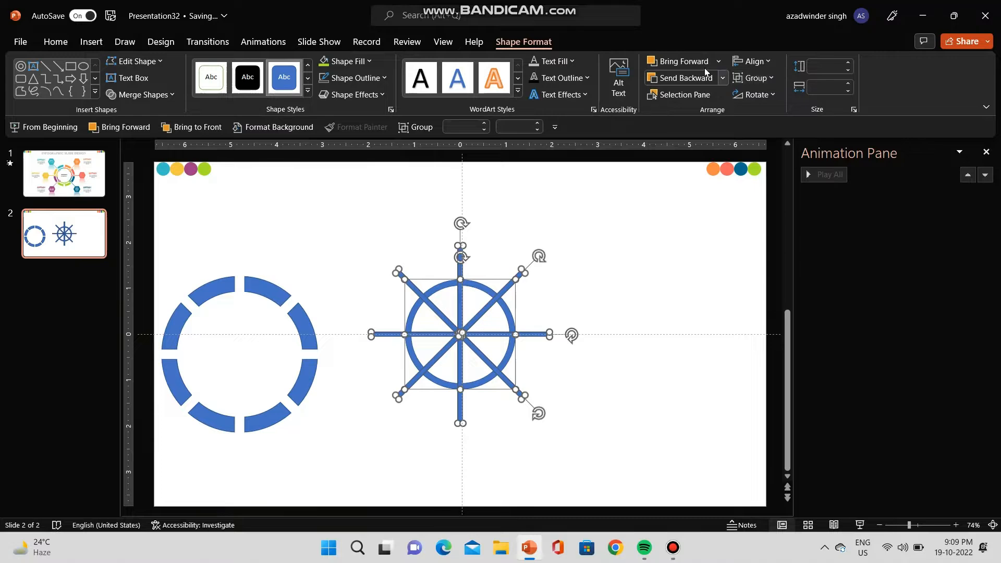
left_click(160, 100)
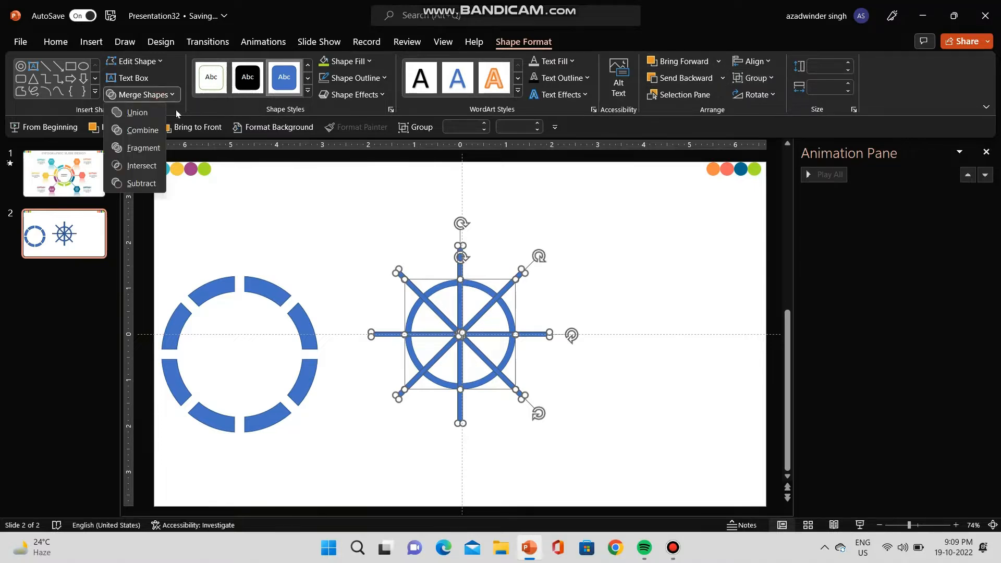
left_click(138, 140)
Select the eight thin ring segments between the bars and group them.
left_click(534, 219)
left_click(438, 288)
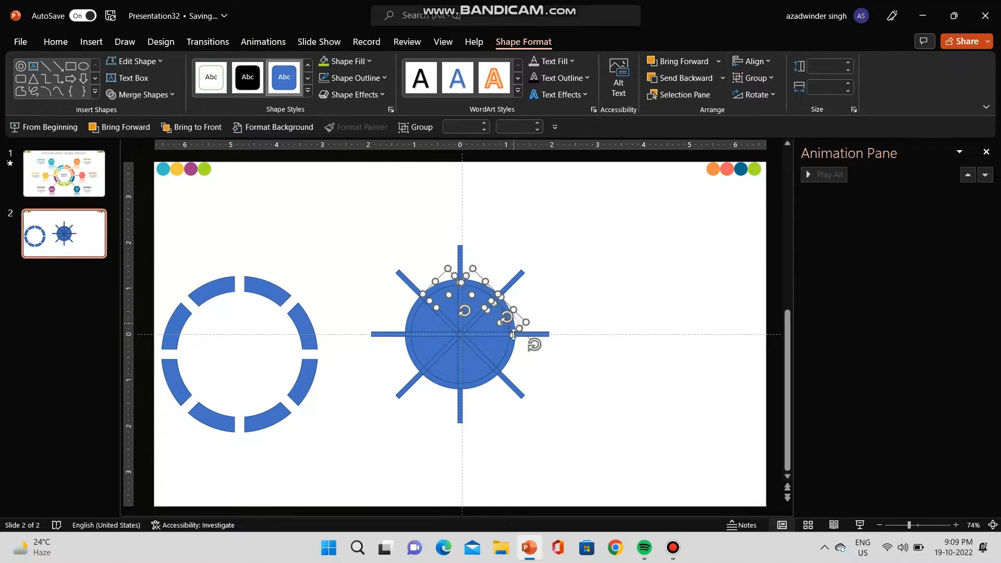
left_click(505, 351, "shift")
left_click(474, 390, "shift")
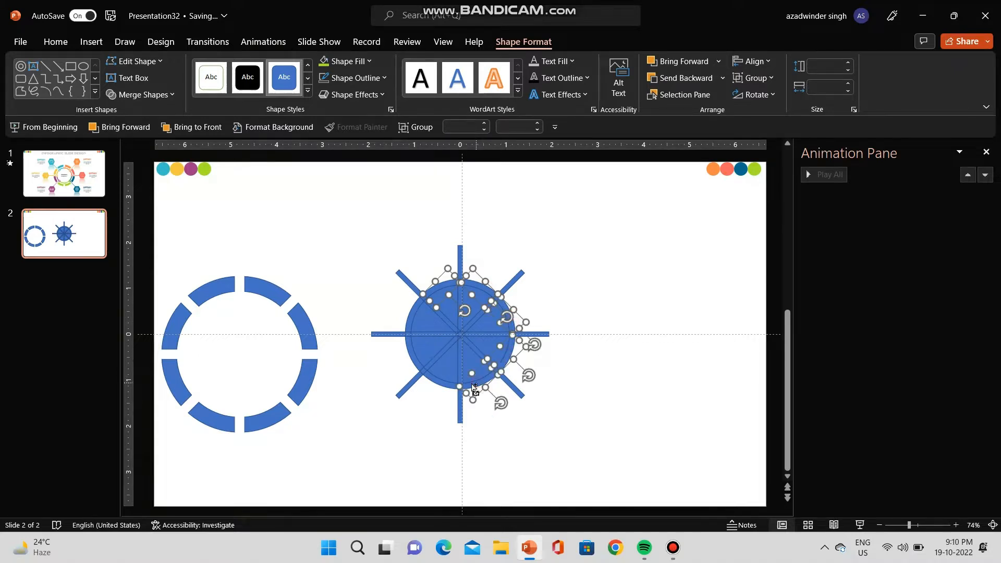
left_click(438, 387, "shift")
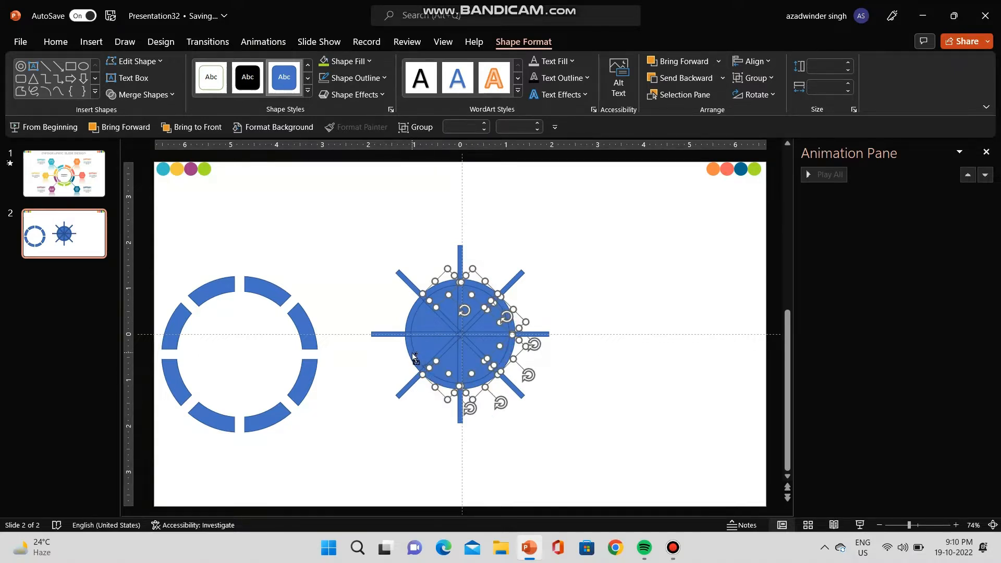
left_click(412, 317, "shift")
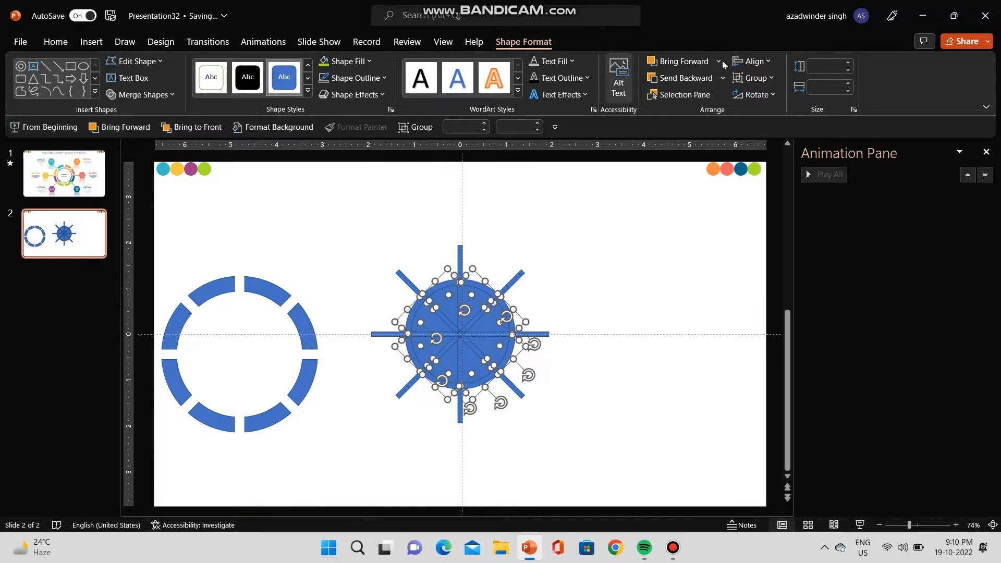
left_click(752, 79)
left_click(777, 96)
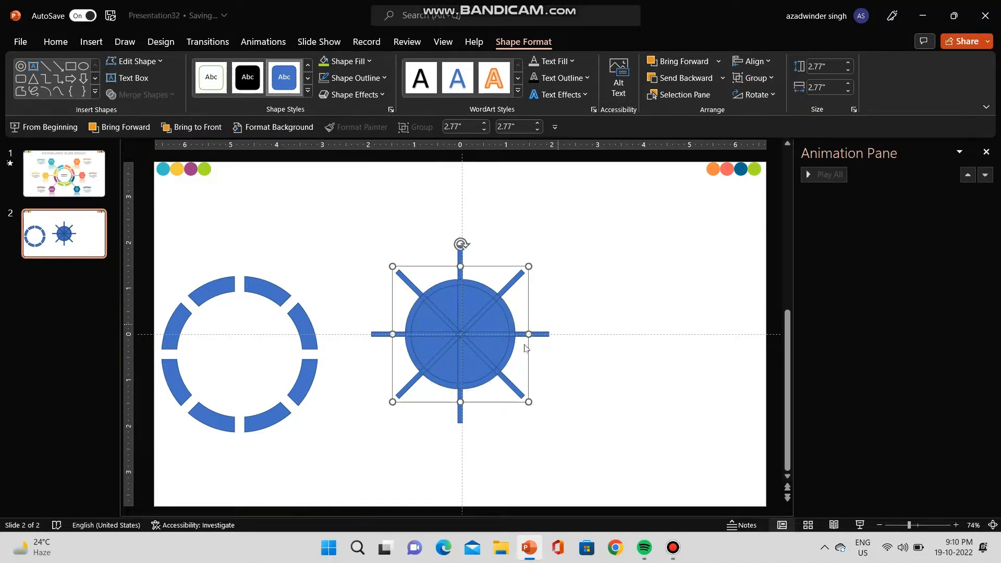
Move the grouped thin ring to the right side of the slide and delete the leftover fragments in the centre.
left_click_drag(525, 366, 706, 366)
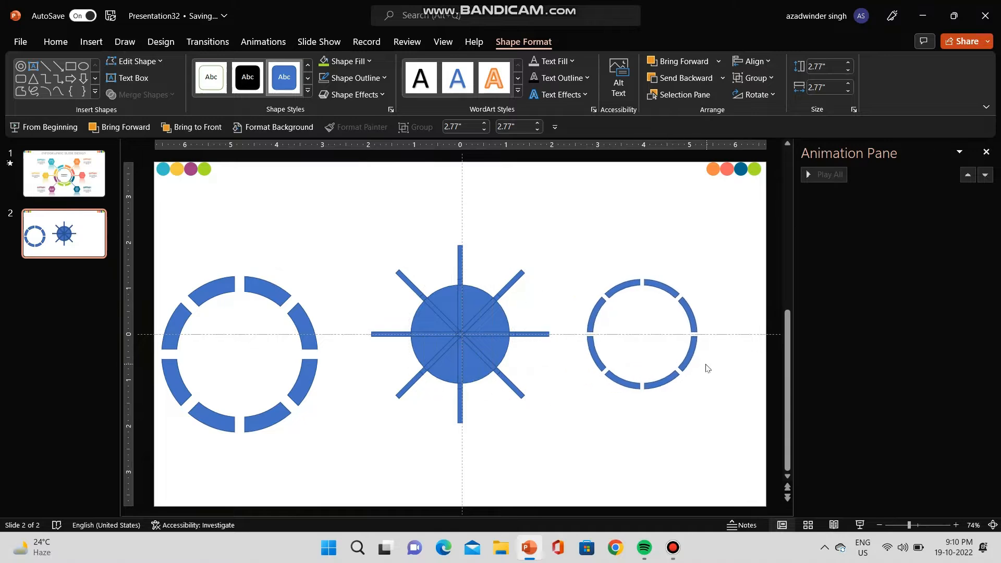
left_click_drag(320, 232, 579, 465)
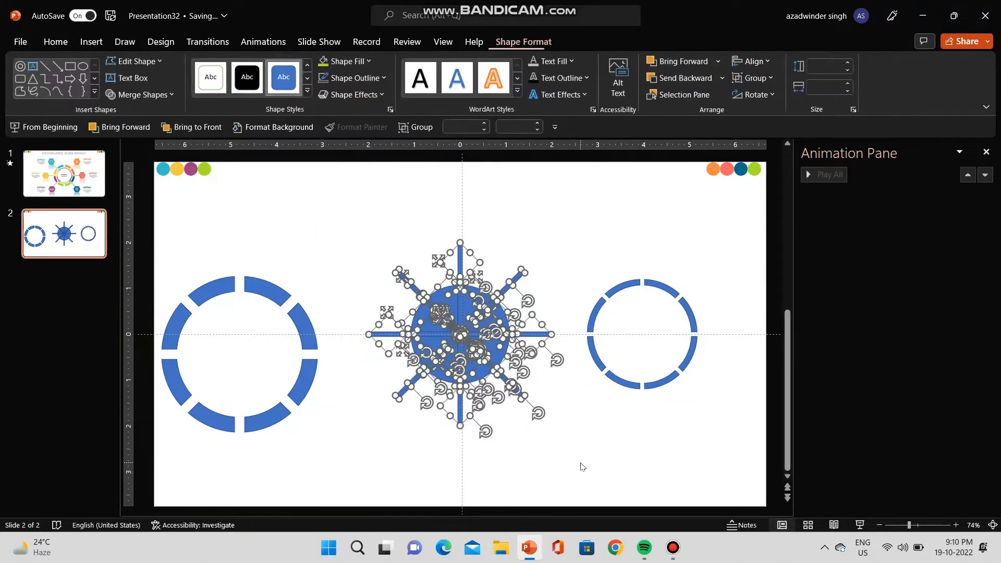
key("Delete")
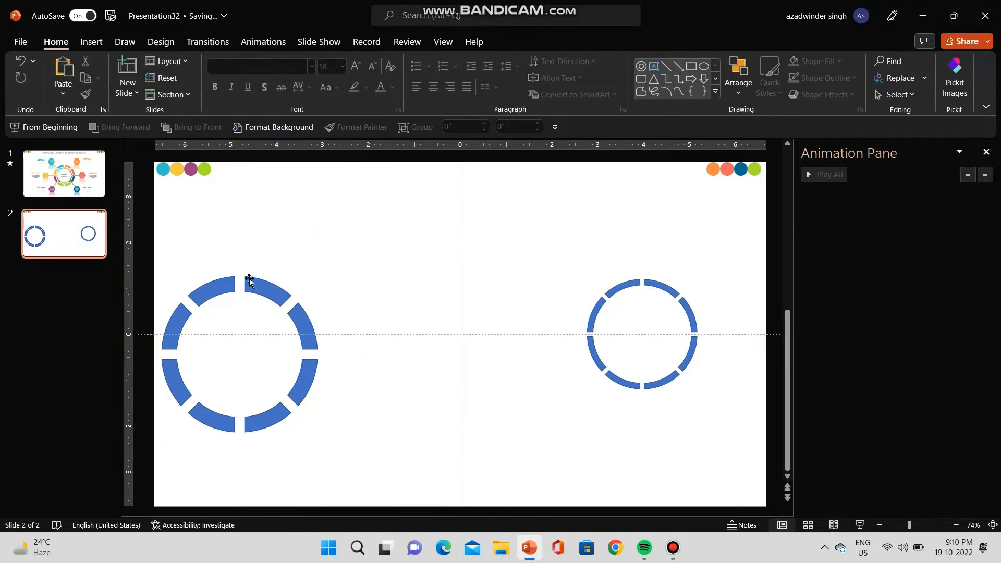
Centre the thick segmented ring horizontally and vertically on the slide.
left_click(249, 278)
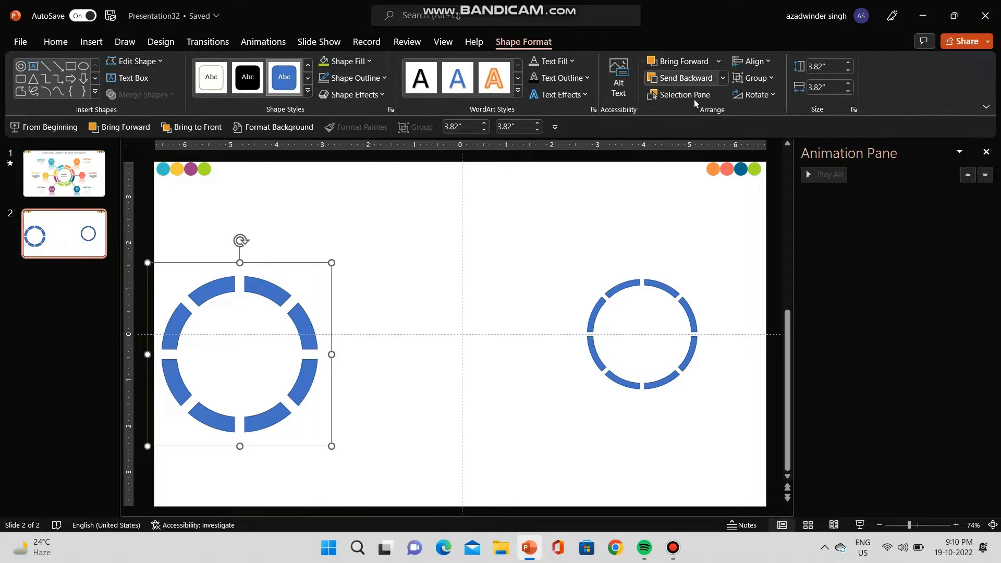
left_click(756, 95)
left_click(756, 61)
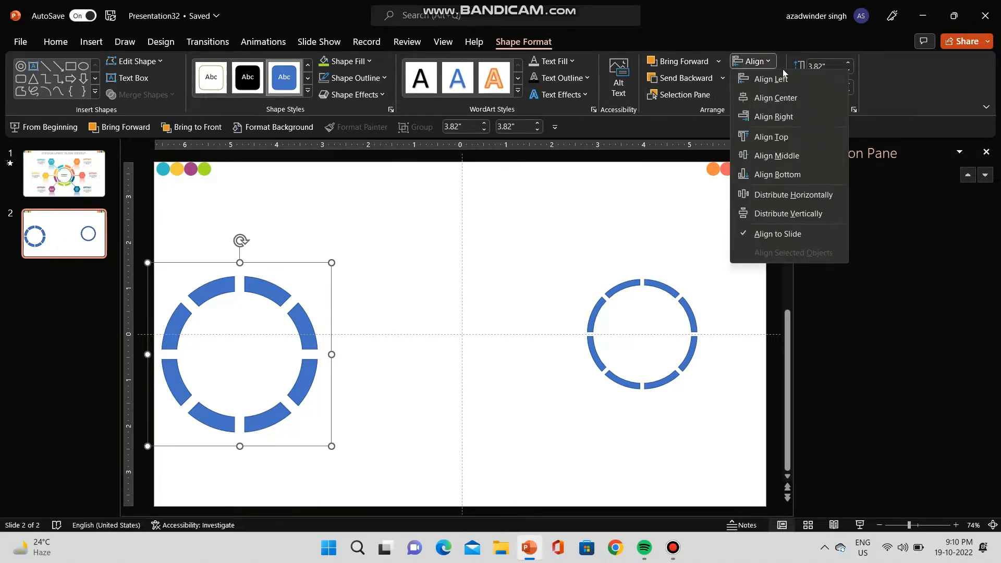
left_click(776, 98)
left_click(756, 61)
left_click(800, 156)
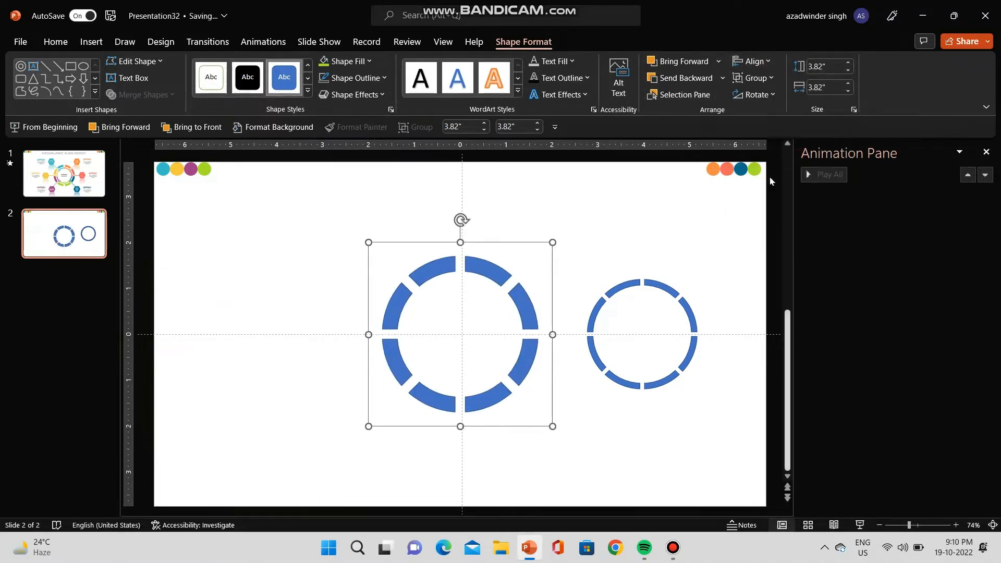
Centre the thin segmented ring horizontally and vertically on the slide so it sits inside the thick ring.
left_click(679, 292)
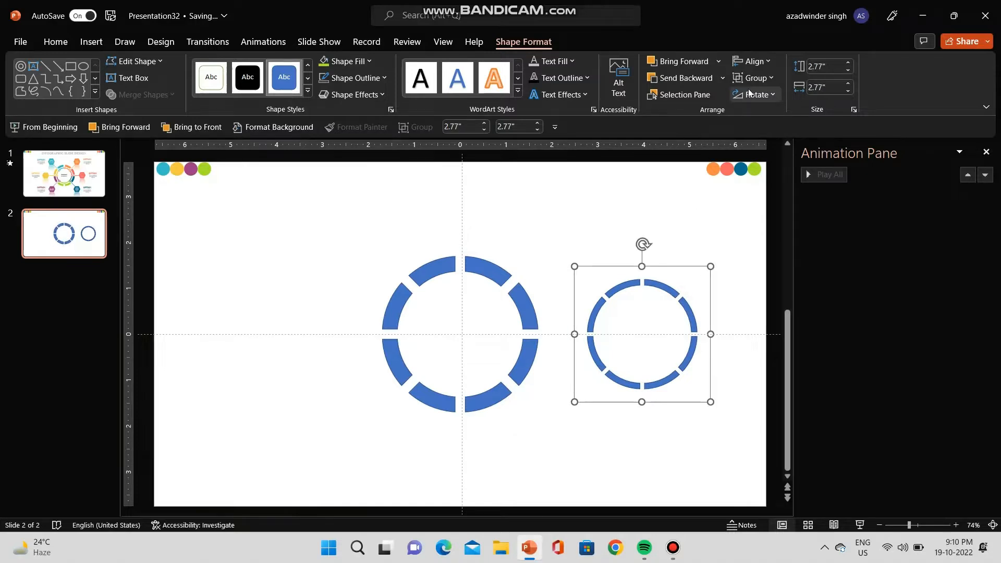
left_click(755, 61)
left_click(801, 152)
left_click(754, 61)
left_click(793, 157)
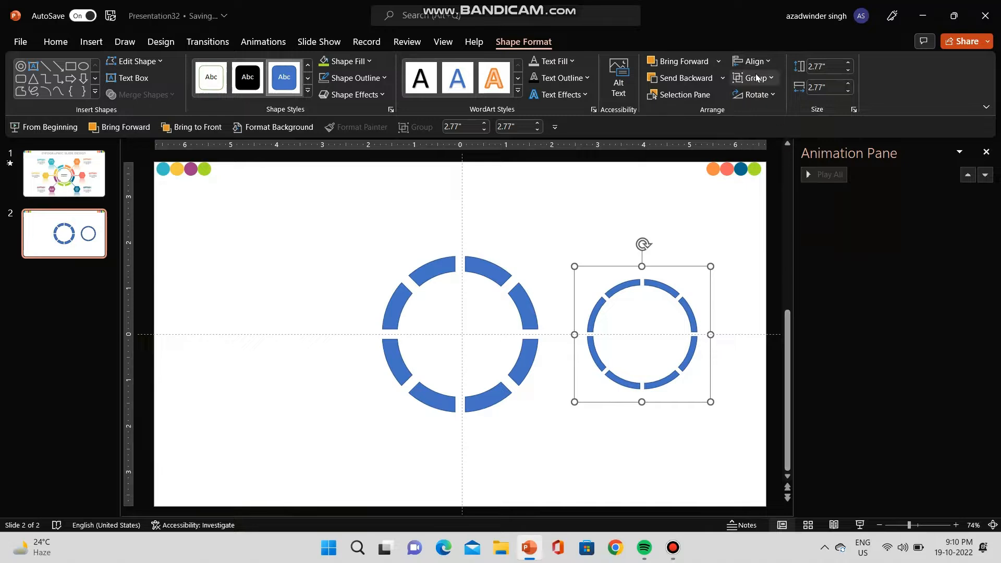
left_click(666, 223)
left_click(662, 287)
left_click(523, 42)
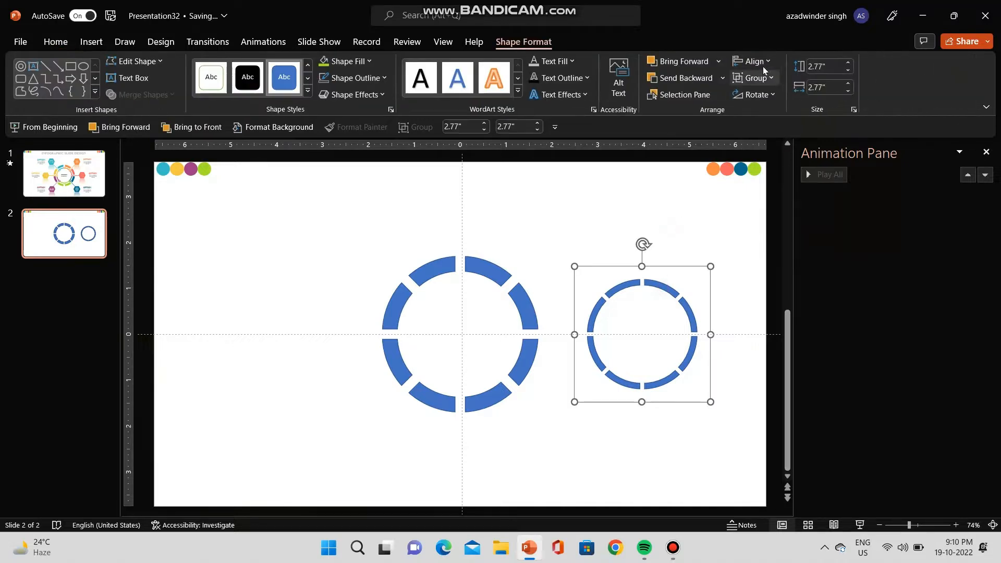
left_click(754, 61)
left_click(796, 99)
left_click(761, 63)
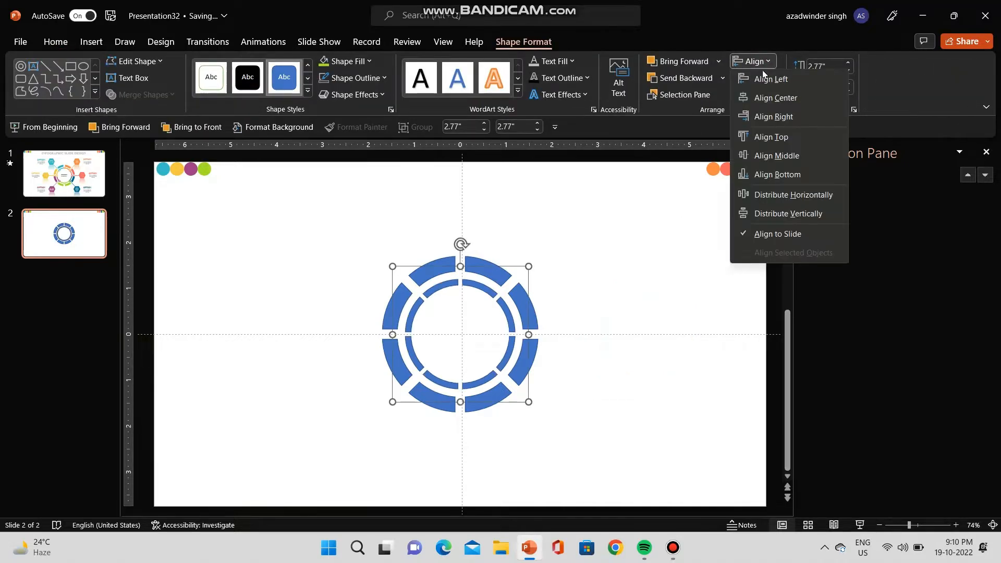
left_click(667, 250)
left_click(368, 279)
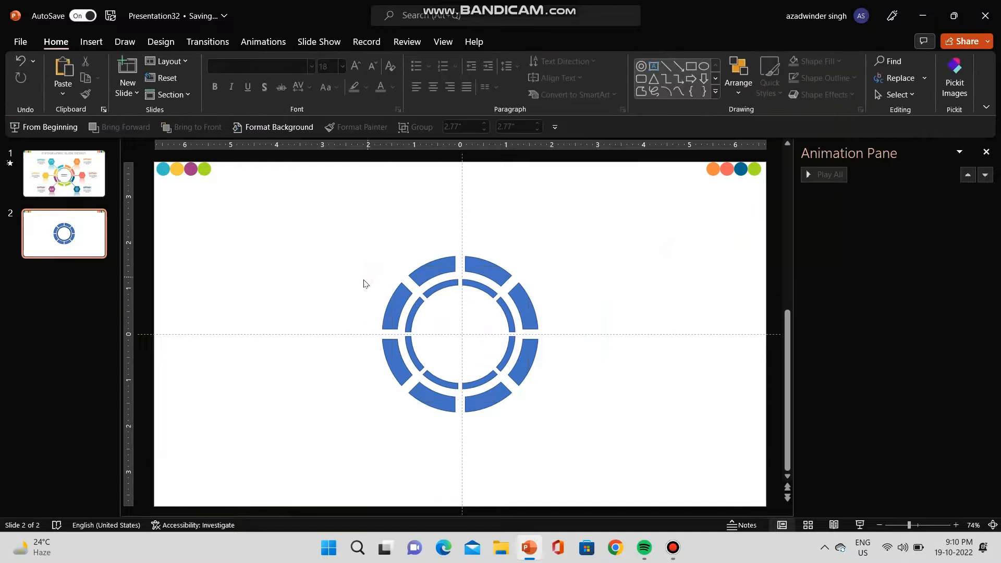
Add a tiny oval of about 0.05" above the upper-left part of the rings.
left_click(91, 42)
left_click(216, 76)
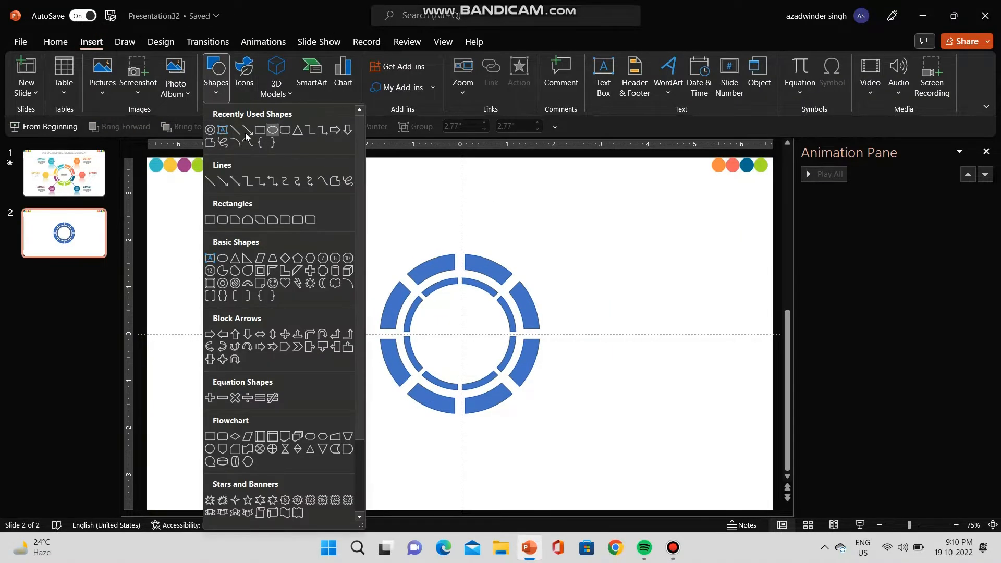
left_click(211, 131)
left_click(214, 84)
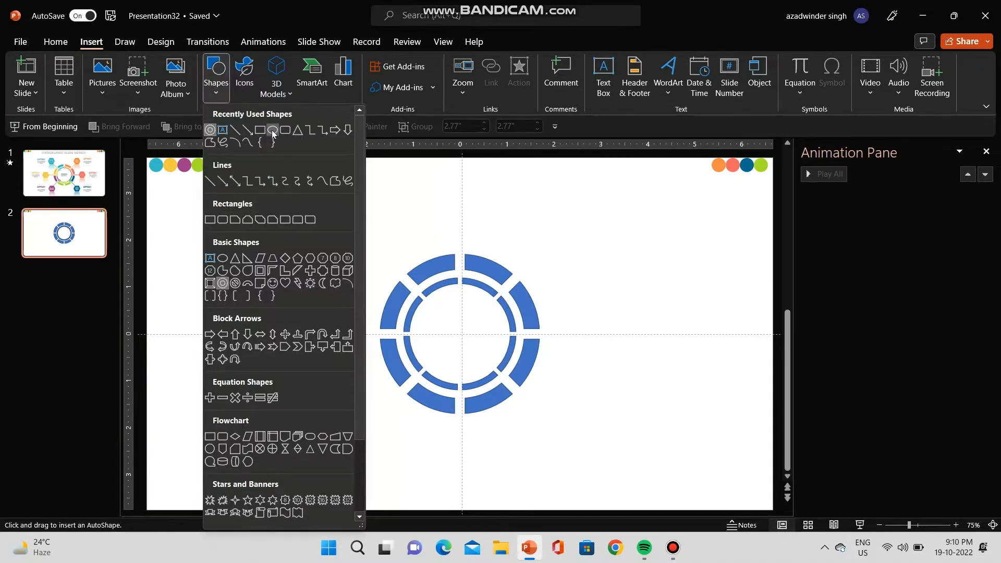
left_click(273, 131)
left_click(395, 204)
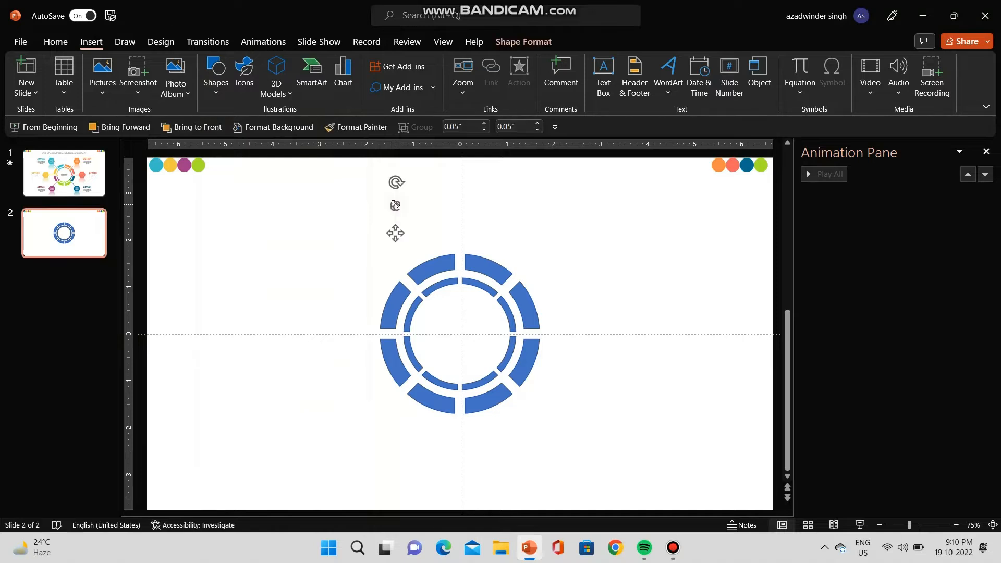
Set the small oval's height and width to 0.3".
left_click(841, 64)
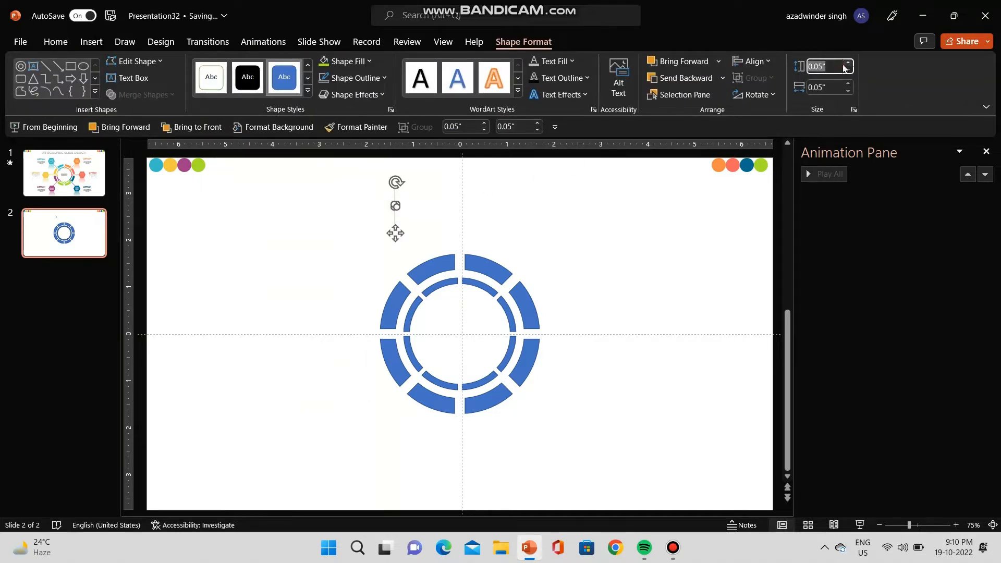
left_click(849, 63)
left_click(849, 63)
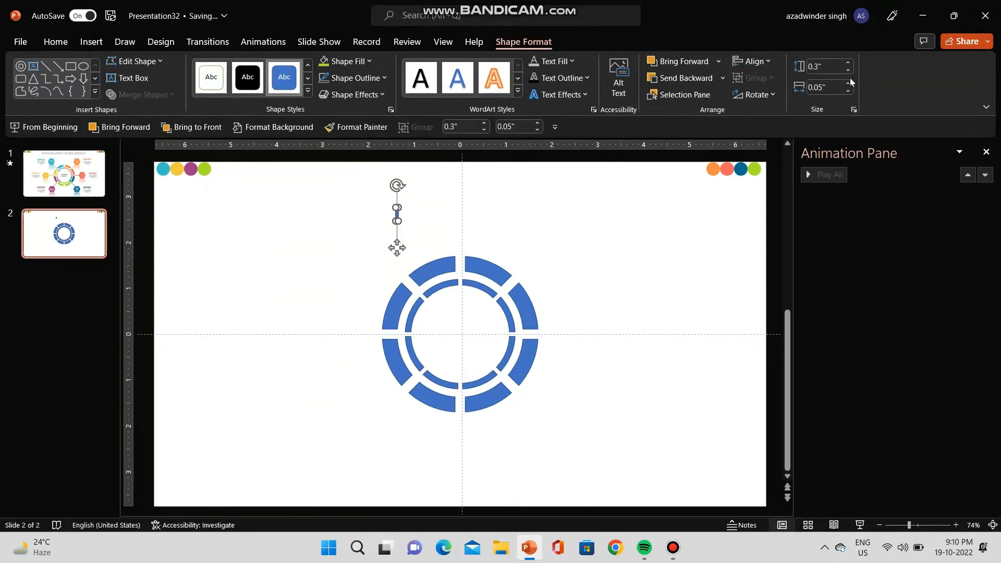
left_click(849, 83)
left_click(849, 84)
left_click(849, 84)
Move the small circle onto the thin ring's top gap, centred on the vertical guide.
left_click_drag(404, 214, 466, 293)
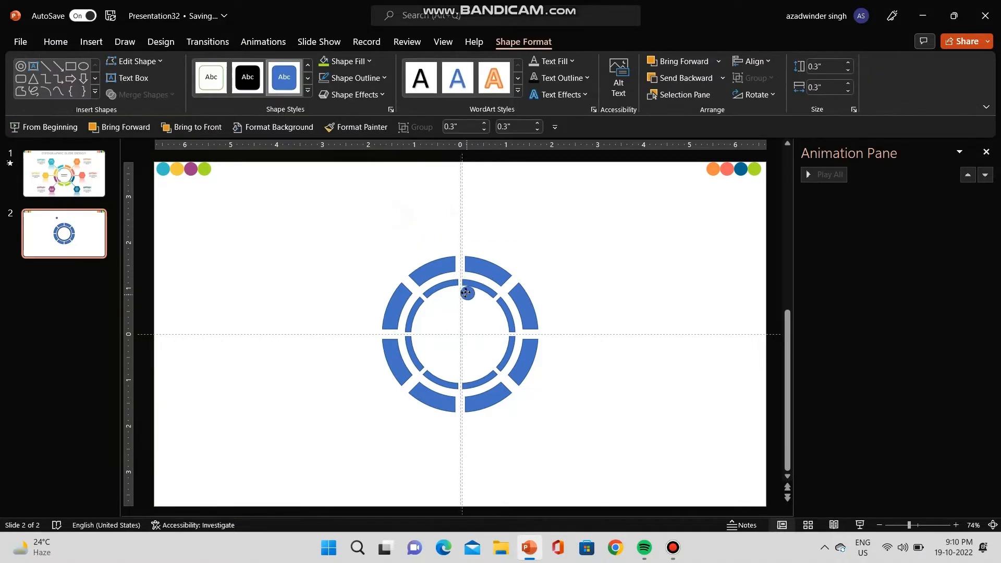
left_click_drag(459, 285, 460, 285)
left_click(577, 264)
left_click(462, 285)
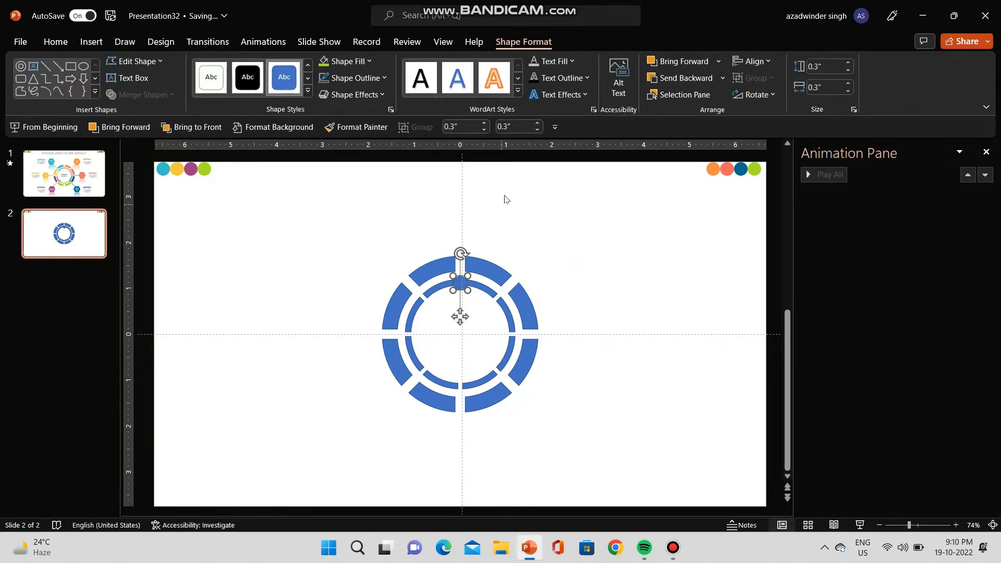
Give the small circle a white fill and a 2¼ pt outline.
left_click(337, 62)
left_click(325, 93)
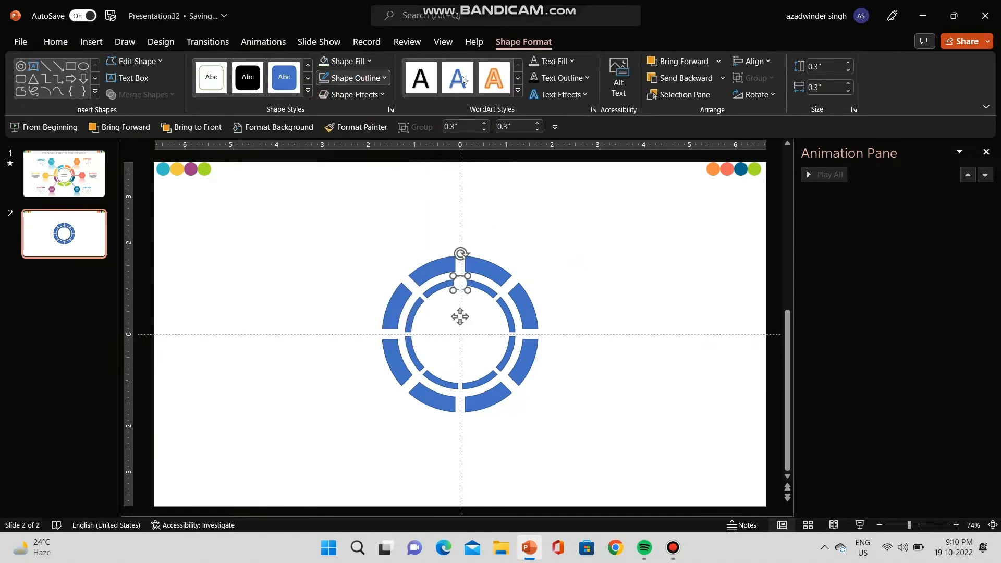
left_click(359, 78)
mouse_move(365, 314)
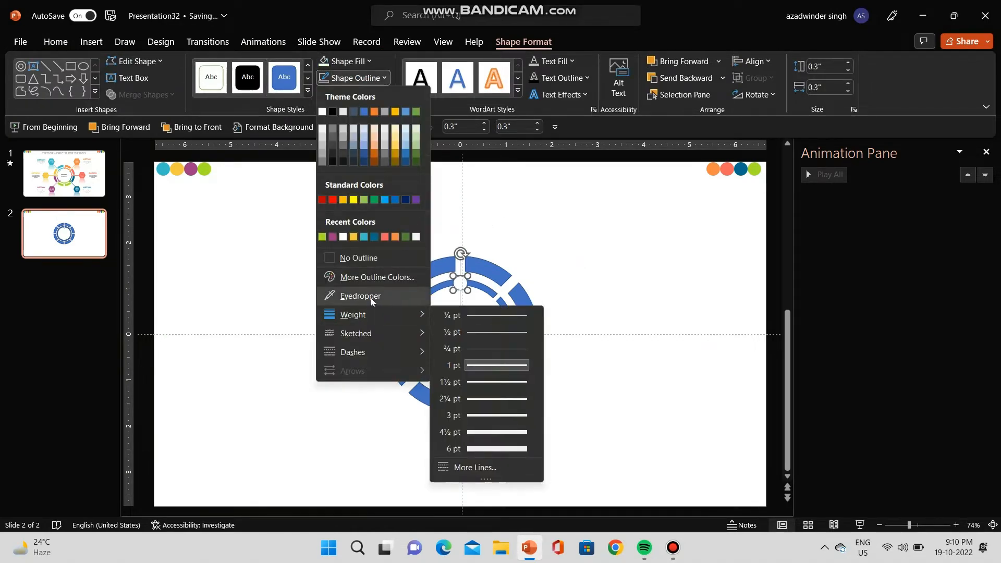
left_click(485, 415)
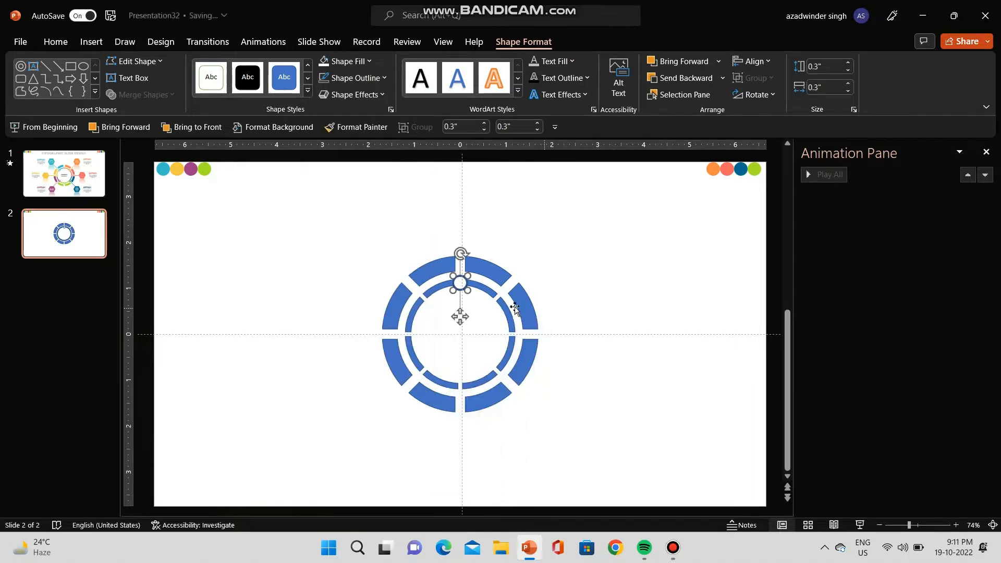
left_click(359, 78)
mouse_move(402, 313)
left_click(485, 401)
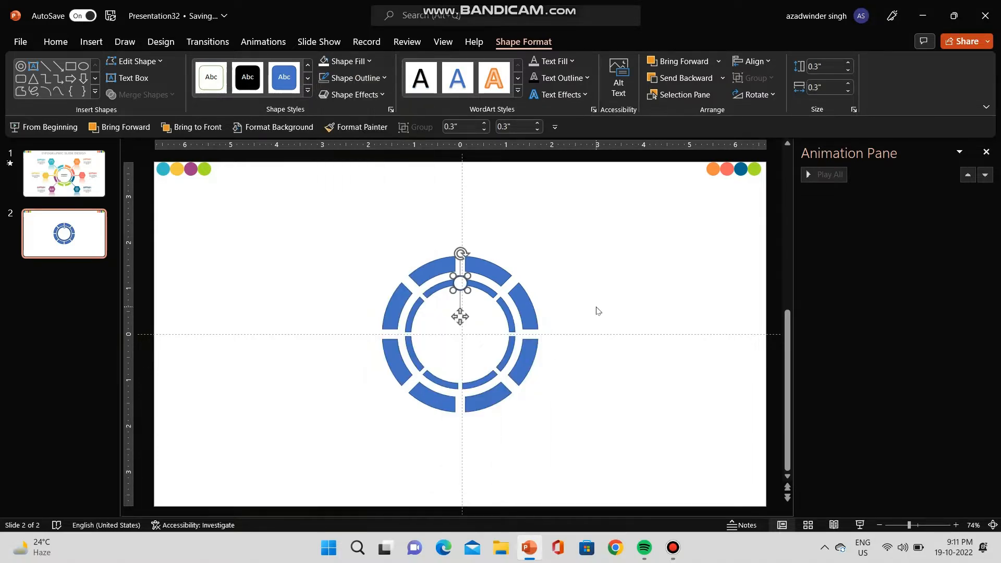
Duplicate the white circle and place copies over the thin ring's gaps clockwise from the upper right to the bottom.
left_click(598, 311)
left_click(463, 288)
left_click_drag(465, 293, 512, 334)
key("ctrl+d")
key("ctrl+d")
left_click_drag(524, 370, 468, 390)
Duplicate further white circles and place them over the thin ring's lower-left, left and upper-left gaps.
key("ctrl+d")
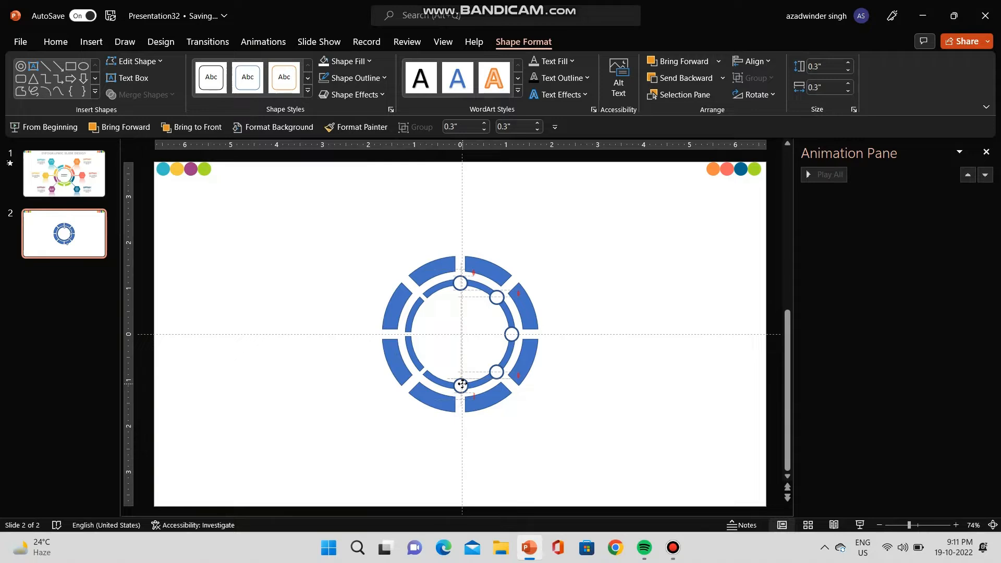
left_click_drag(461, 385, 407, 338)
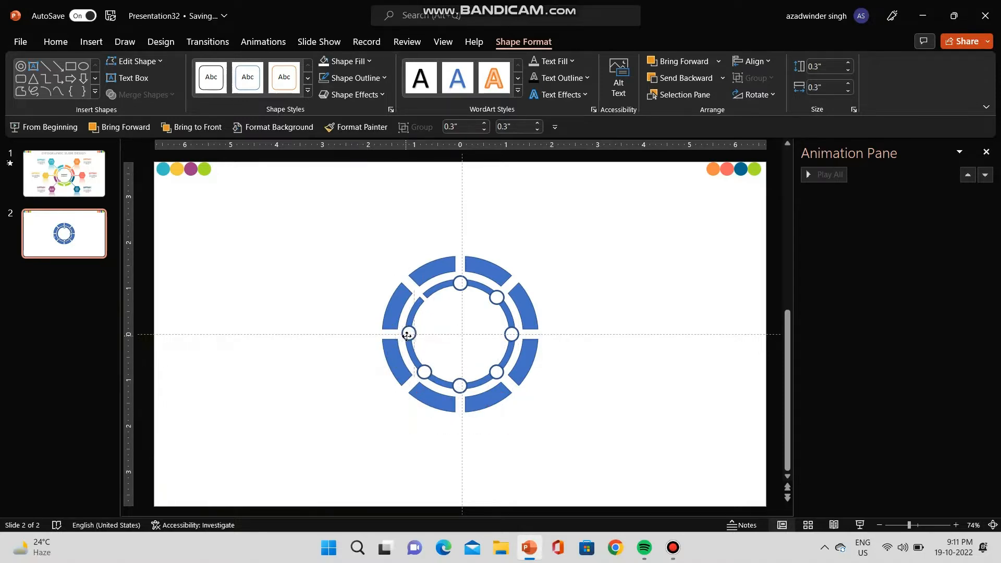
key("ctrl+d")
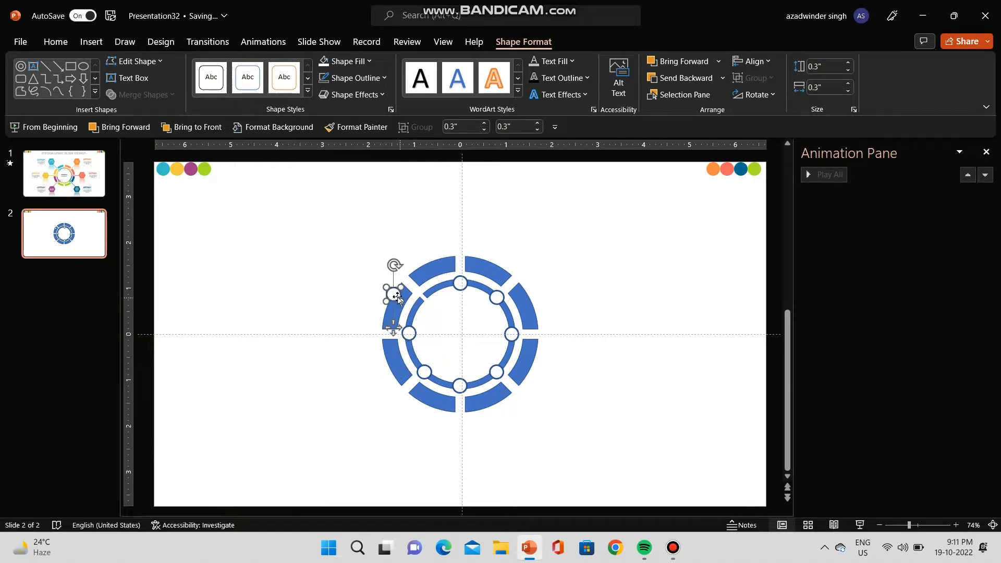
left_click_drag(398, 299, 424, 298)
left_click(569, 255)
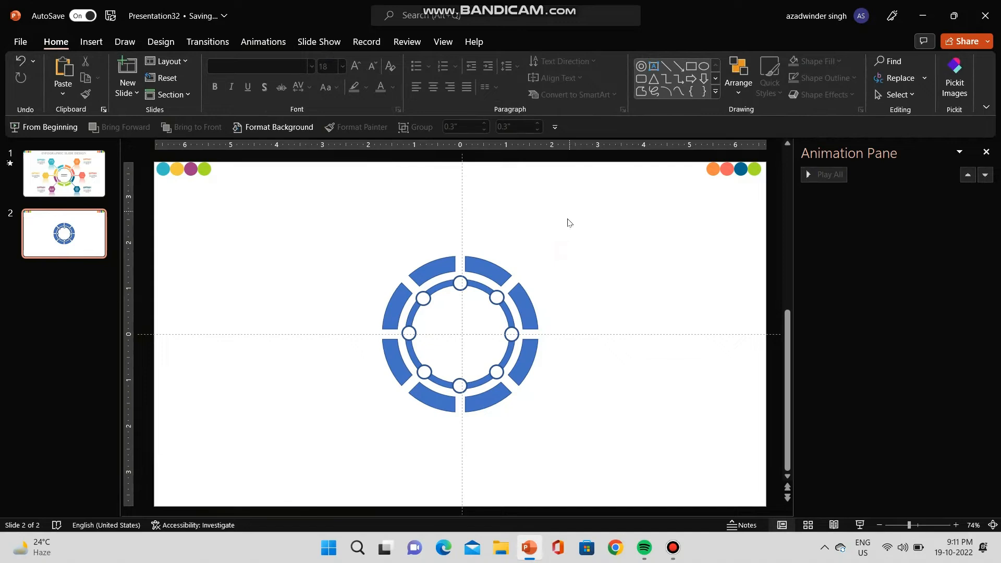
Nudge the upper-left white circle so it sits evenly over its gap in the thin ring.
left_click(467, 283)
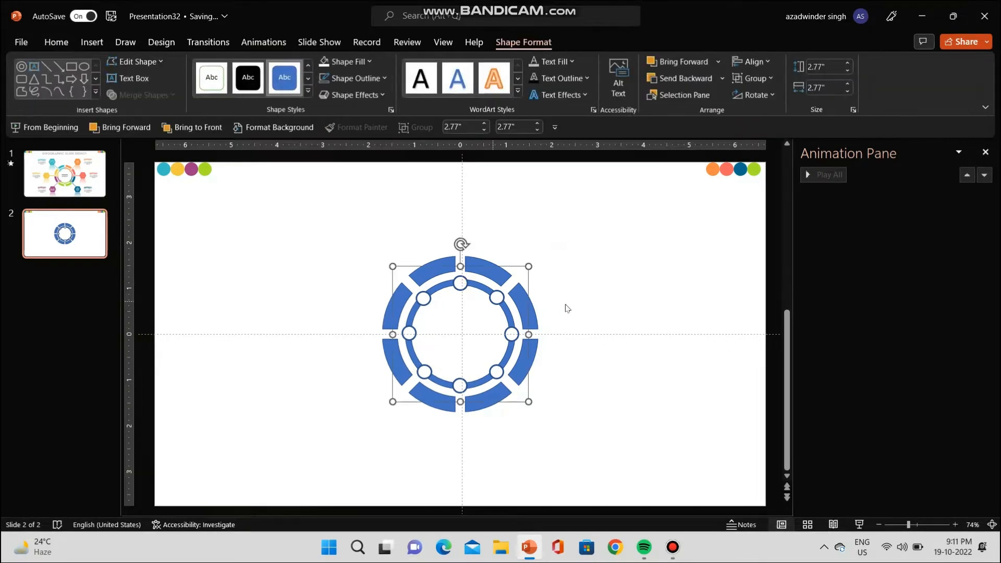
left_click(594, 298)
left_click(506, 293)
left_click(743, 63)
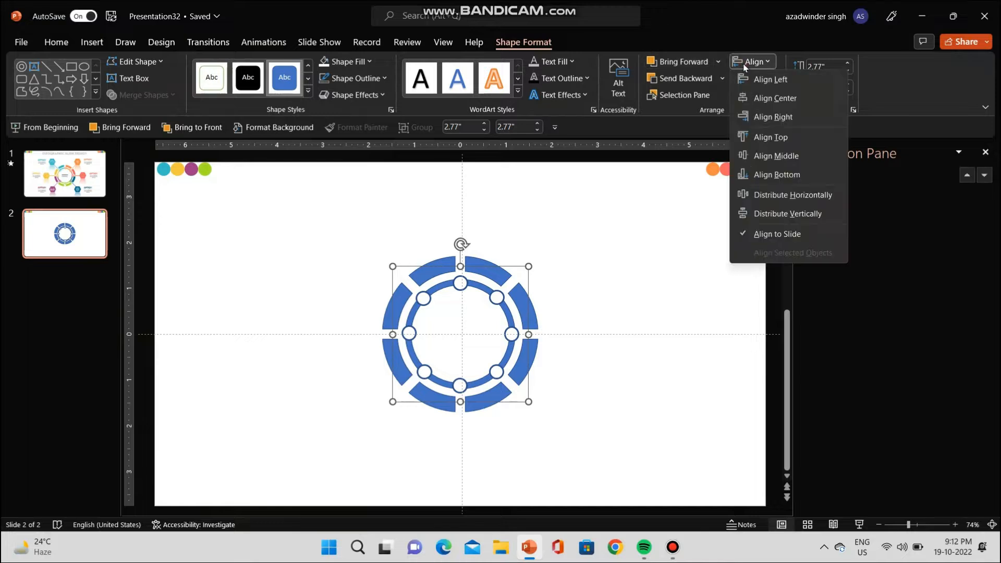
left_click(570, 281)
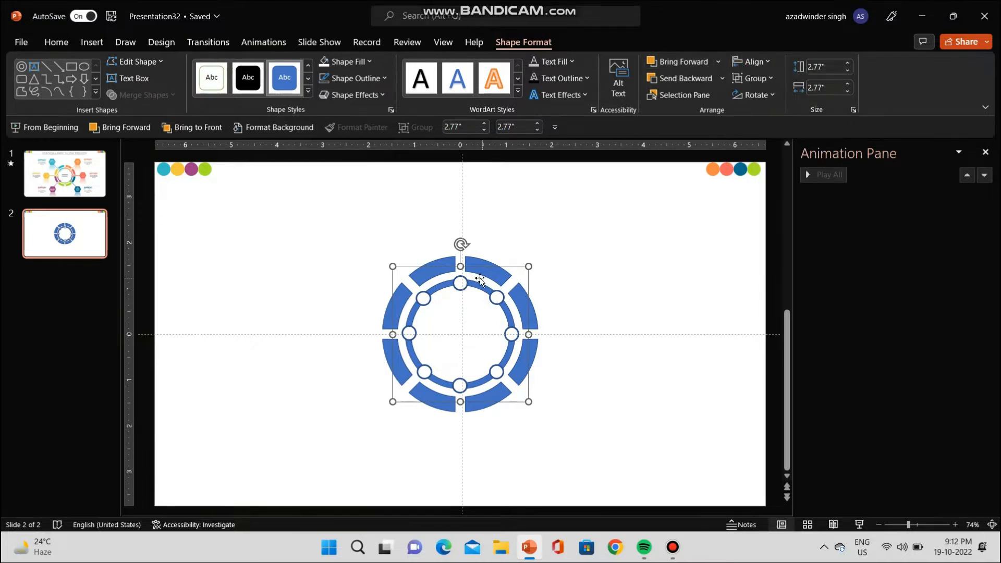
left_click_drag(424, 299, 426, 298)
left_click(458, 347)
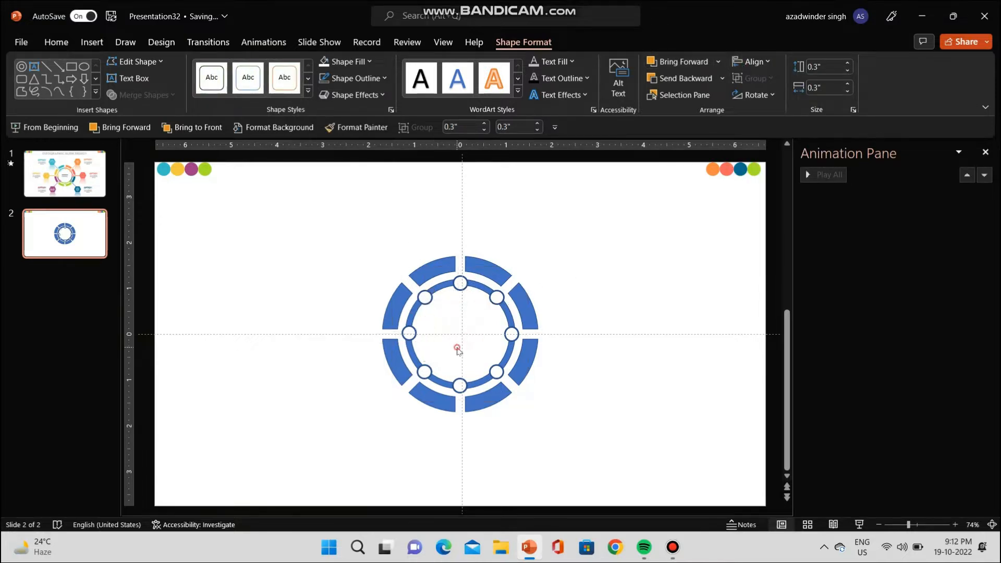
Remove the outlines from the thin segmented ring and the thick segmented ring.
left_click(438, 293)
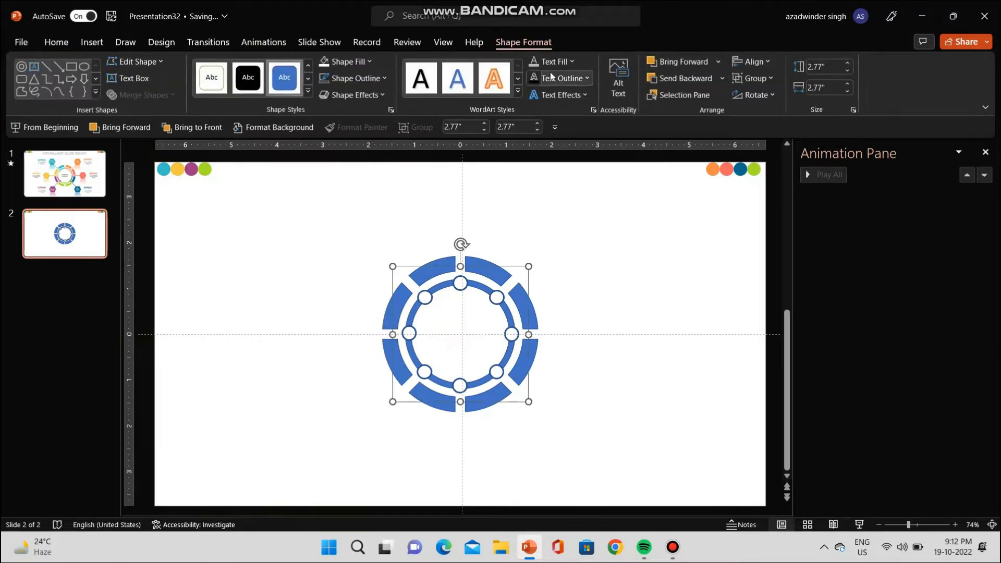
left_click(364, 82)
left_click(362, 261)
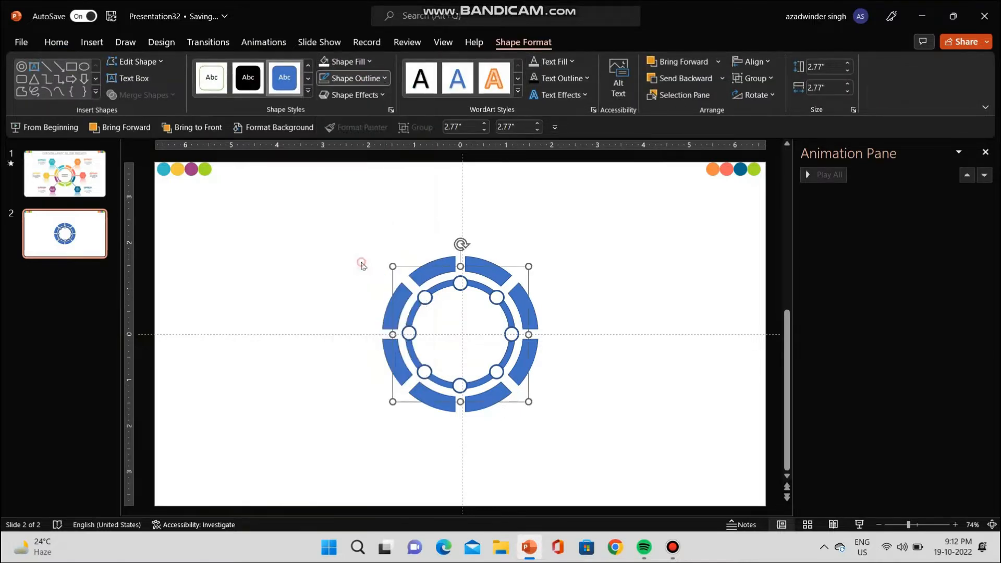
left_click(516, 249)
left_click(490, 265)
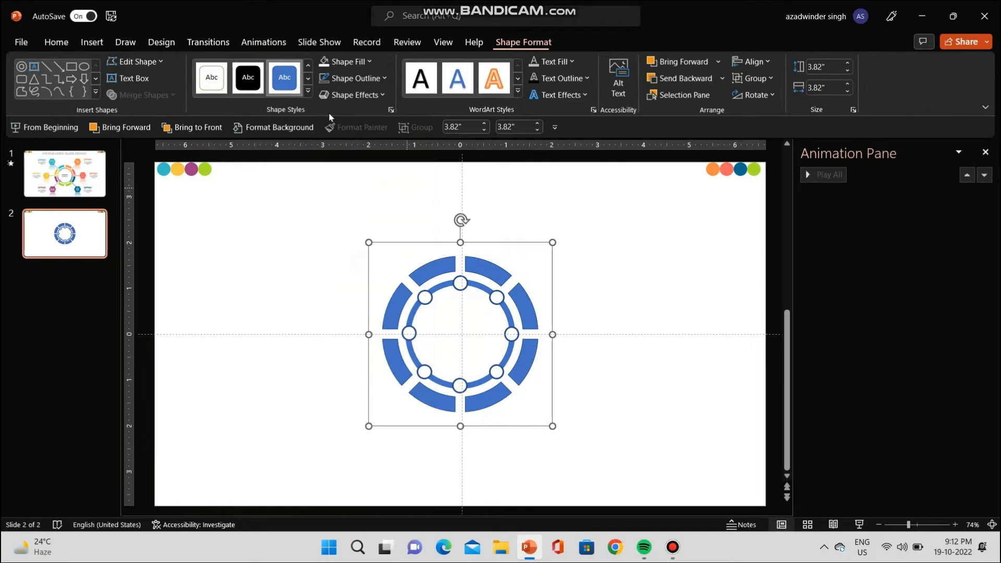
left_click(355, 78)
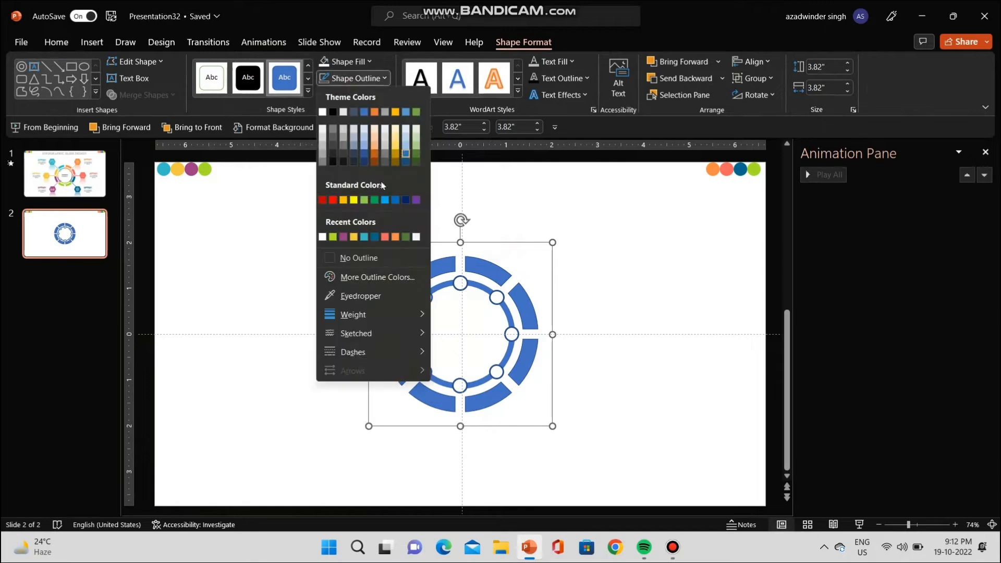
left_click(359, 258)
left_click(617, 215)
Ungroup the thick ring into its eight separate segments.
left_click(442, 265)
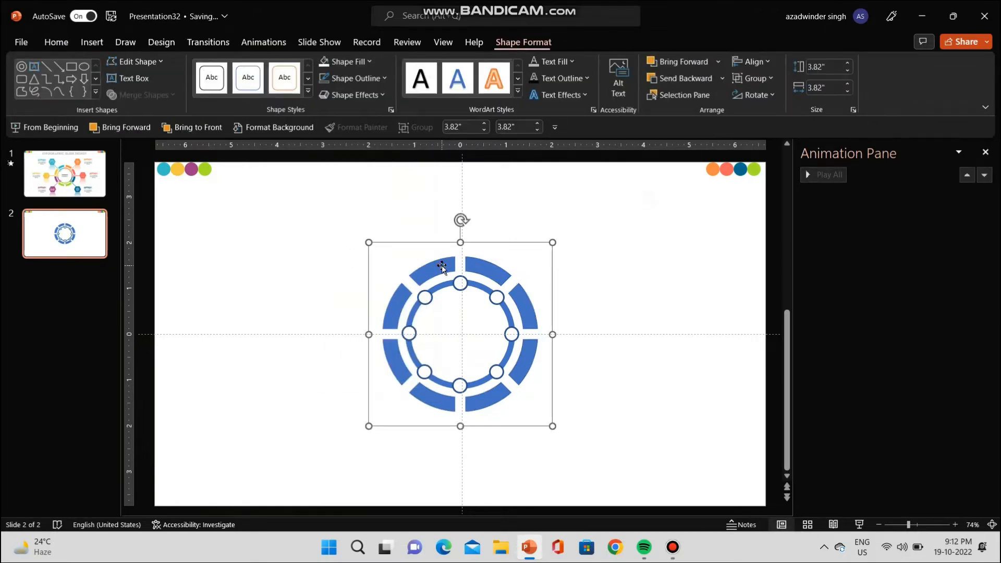
left_click(441, 267)
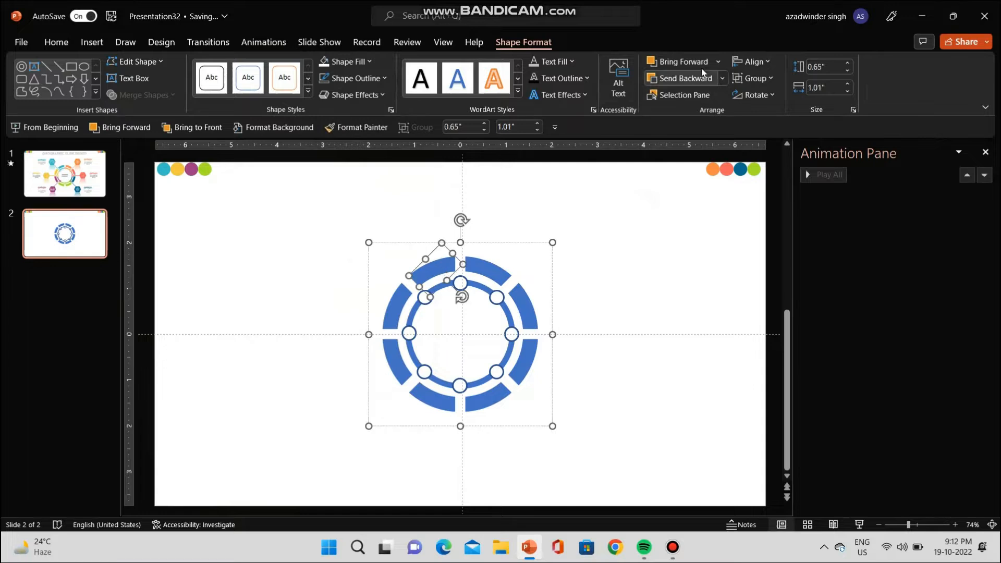
left_click(709, 171)
left_click(474, 266)
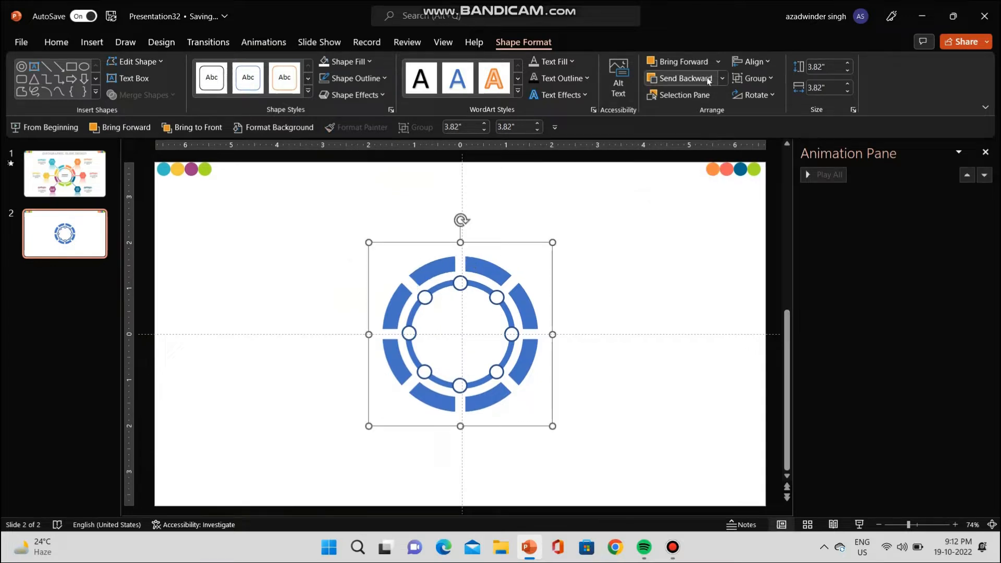
left_click(750, 79)
left_click(789, 131)
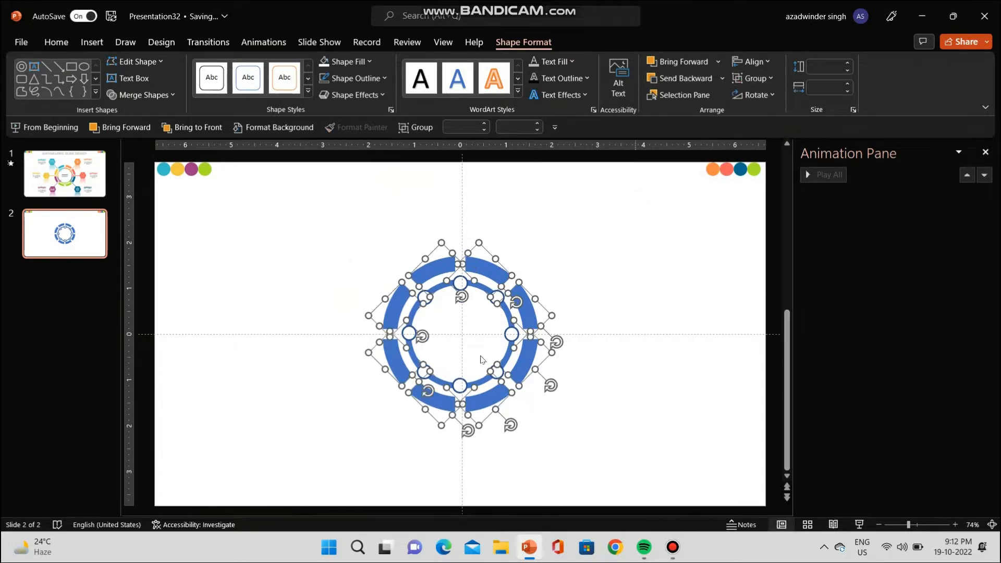
Fill the thick ring's two upper-right segments with the palette's orange and coral, going clockwise from the top.
left_click(487, 263)
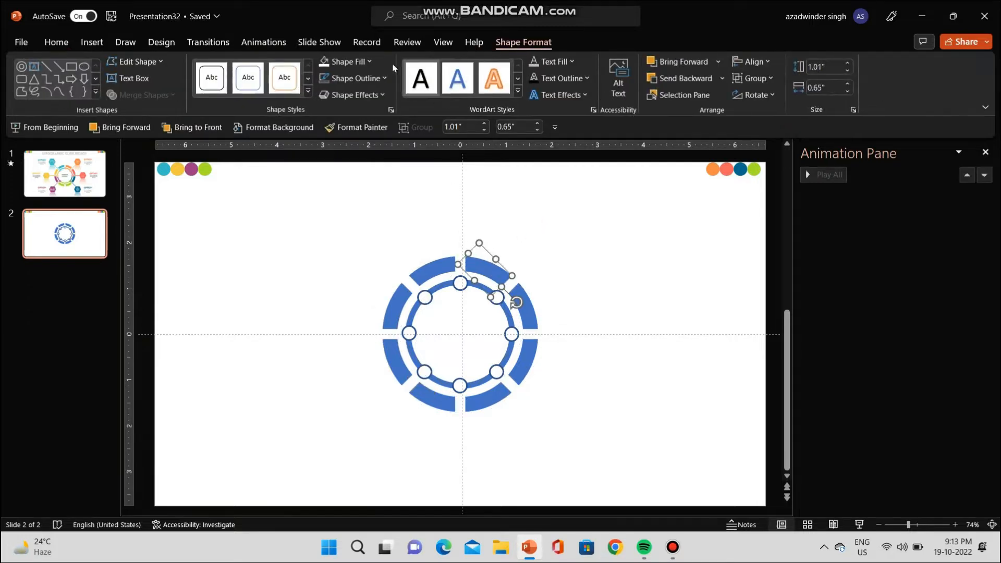
left_click(345, 62)
left_click(367, 289)
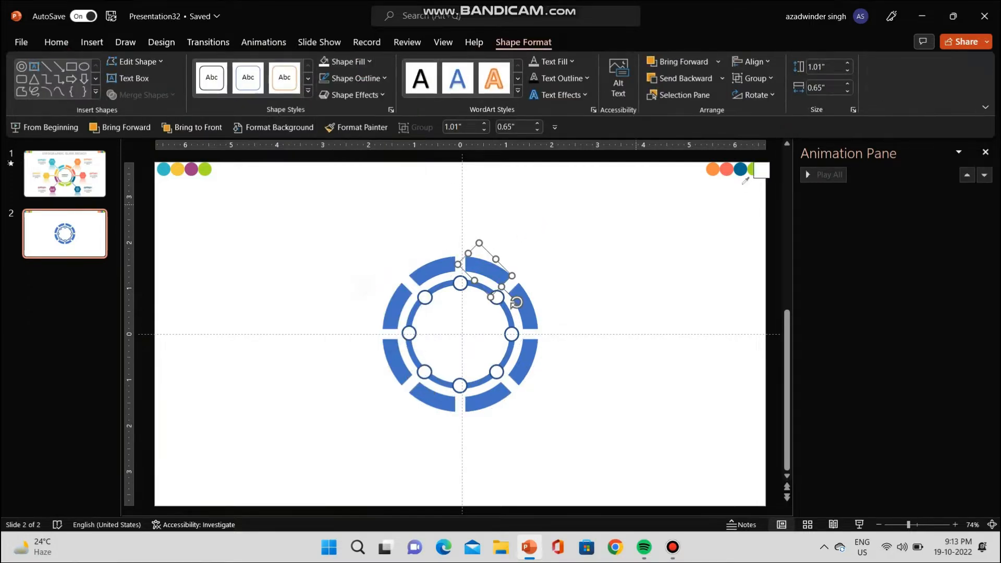
left_click(530, 312)
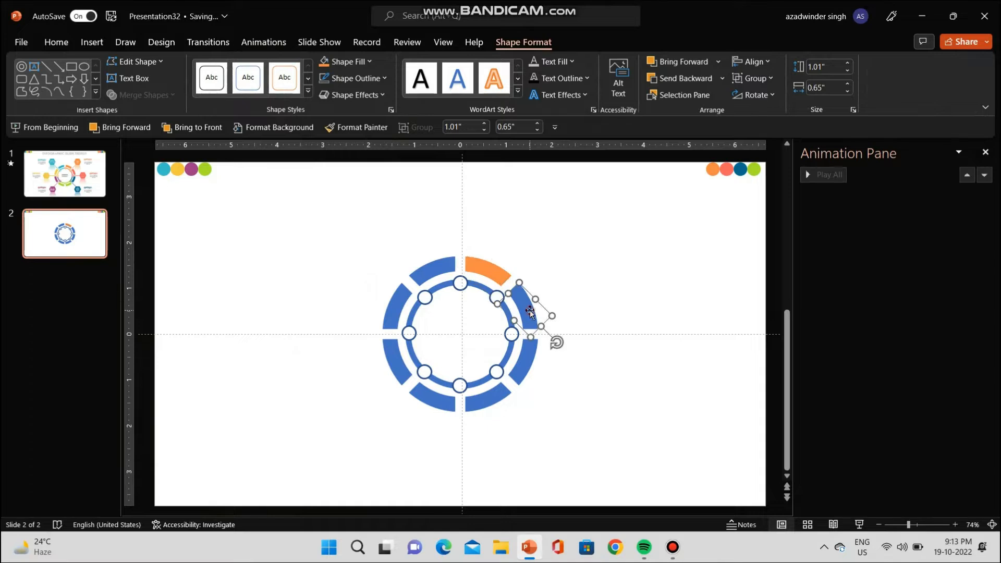
left_click(347, 61)
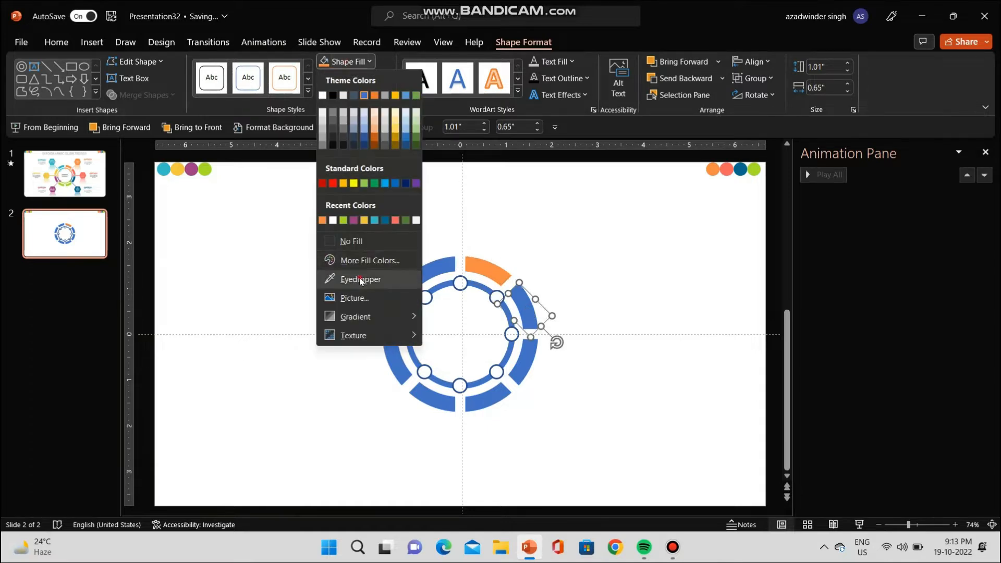
left_click(392, 277)
left_click(730, 170)
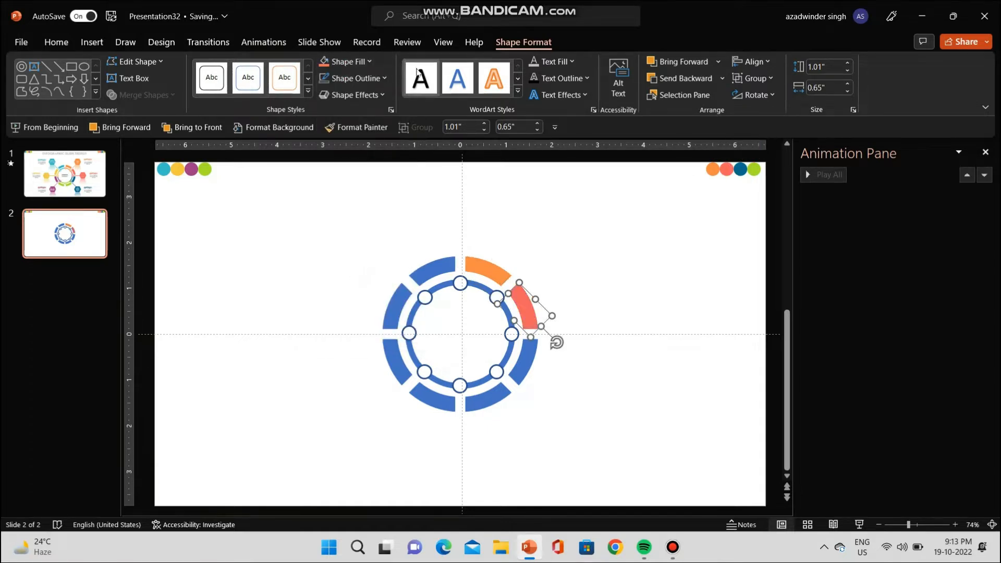
Fill the thick ring's segment just below the horizontal centre line on the right with the palette's dark blue.
left_click(347, 61)
left_click(344, 61)
key("Tab")
left_click(344, 61)
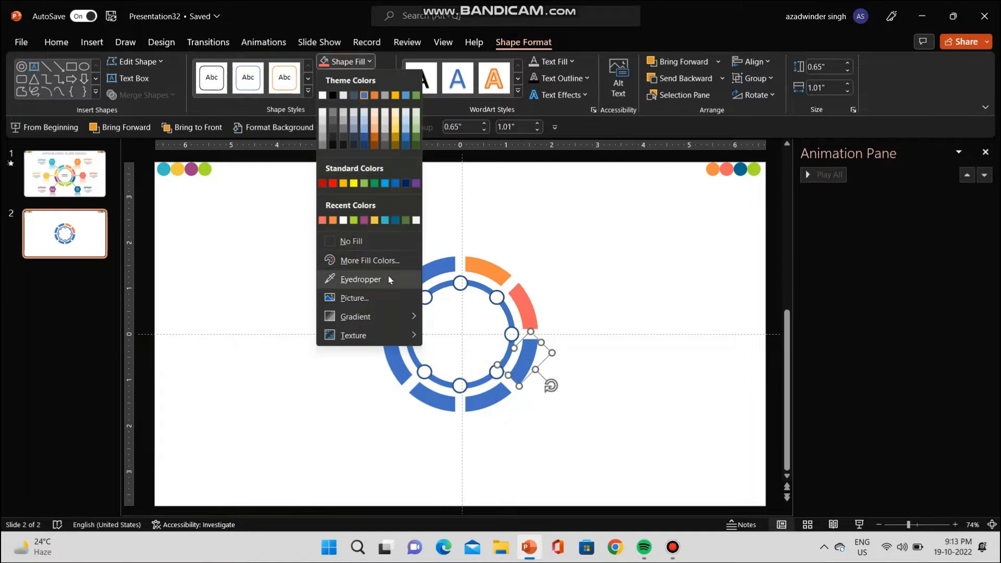
left_click(391, 277)
left_click(740, 169)
Fill the thick ring's segment just right of bottom centre with the palette's lime green.
key("Tab")
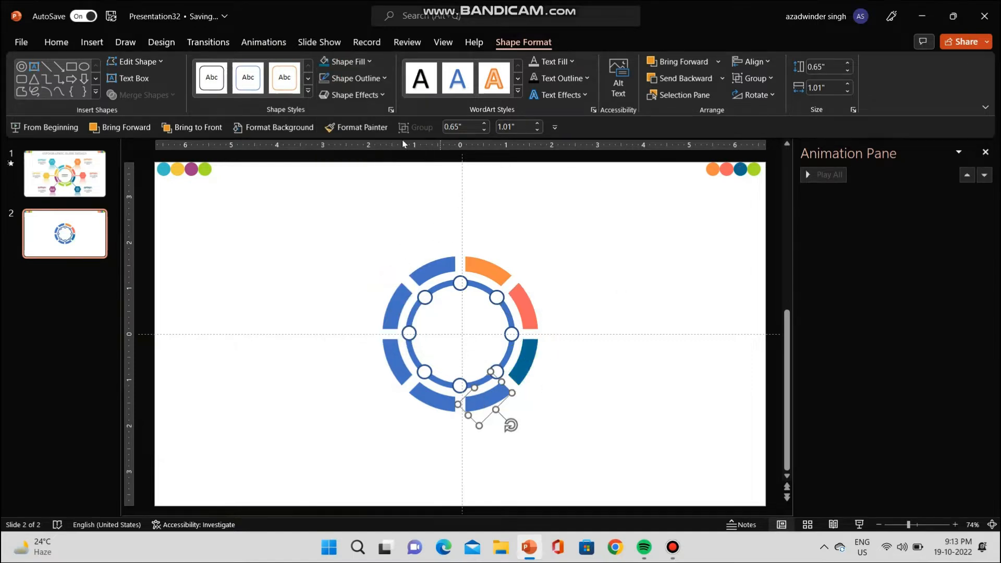
key("alt+j")
key("d")
key("s")
key("f")
key("Escape")
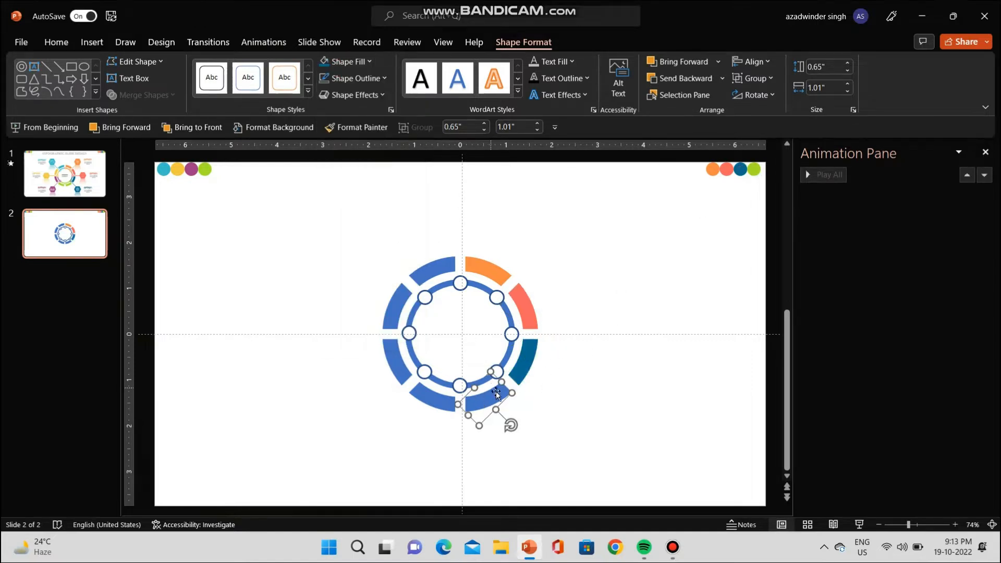
key("alt+j")
key("d")
key("s")
key("f")
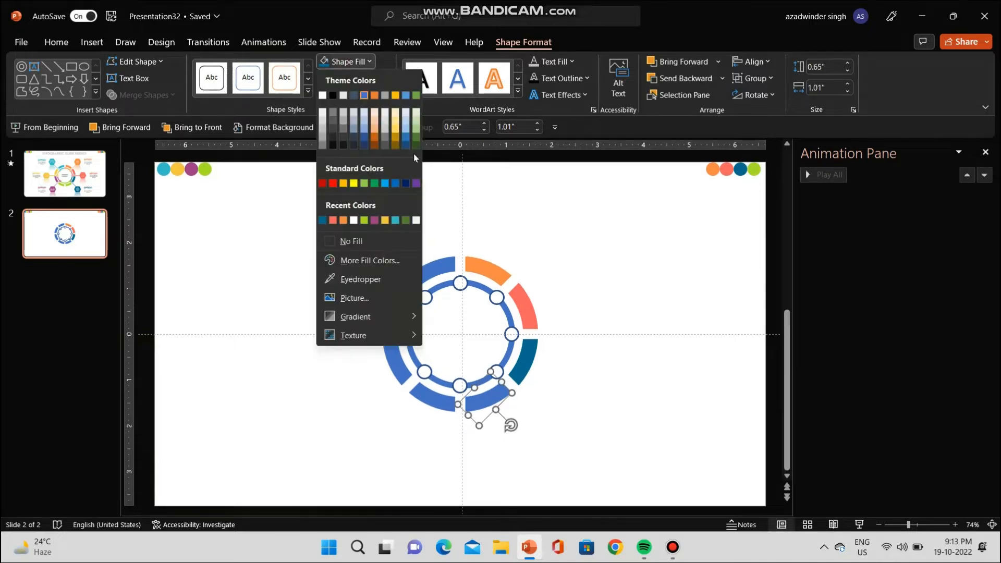
left_click(372, 280)
left_click(754, 169)
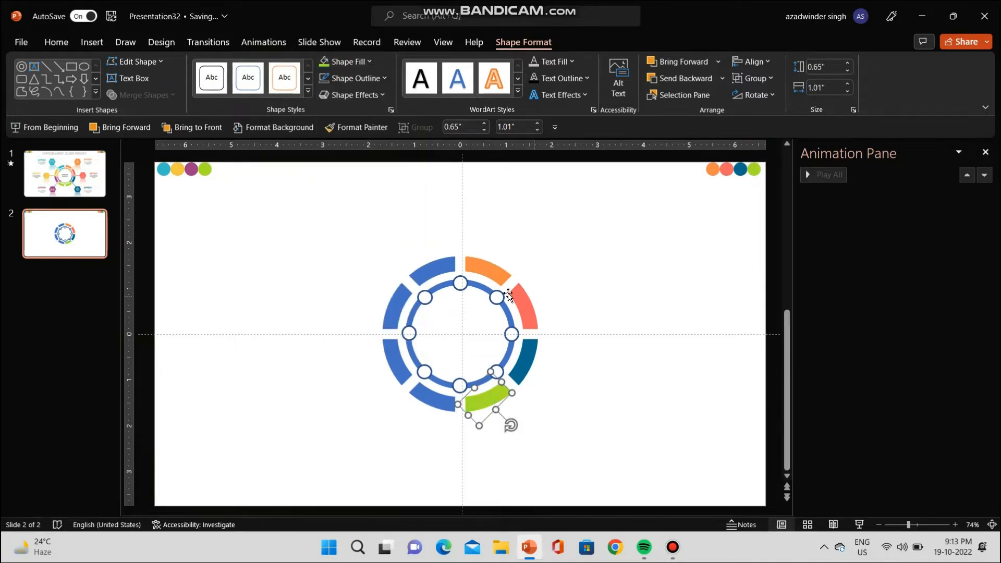
Fill the thick ring's segment just left of top centre with the palette's teal.
left_click(437, 257)
left_click(346, 61)
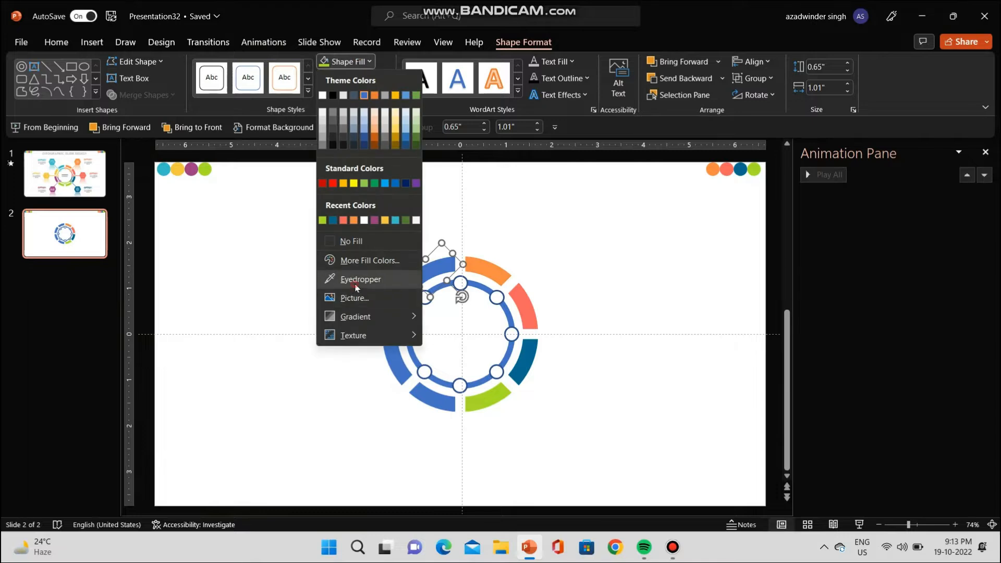
left_click(360, 286)
left_click(180, 152)
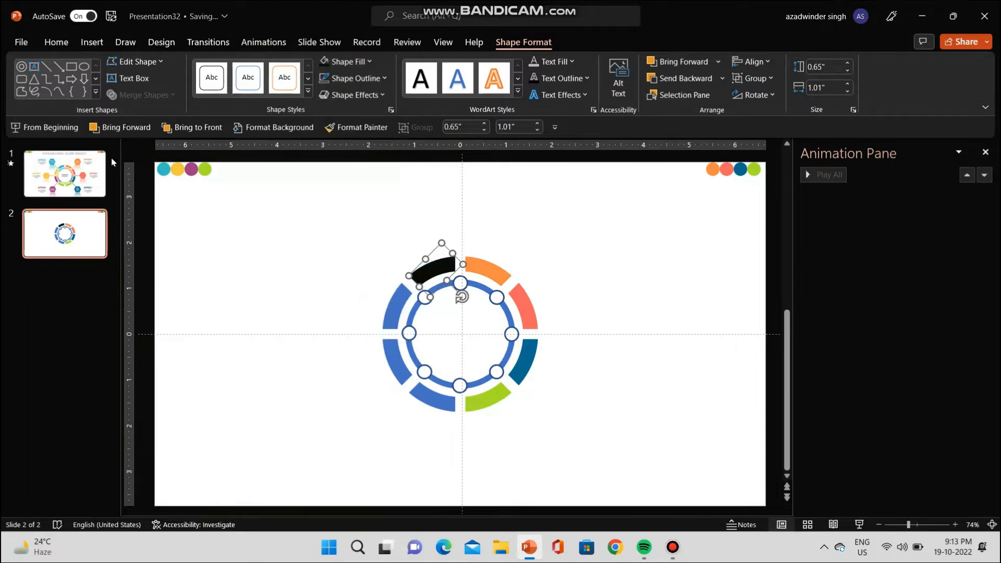
left_click(361, 63)
left_click(357, 280)
left_click(163, 169)
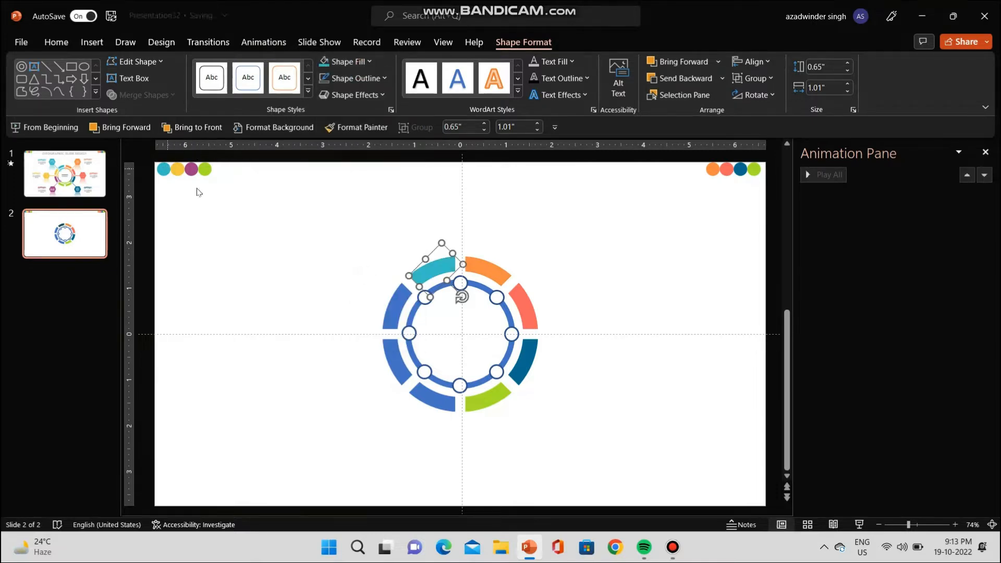
Fill the thick ring's two leftmost segments with palette colours, yellow for the upper one and purple for the lower one.
key("Tab")
left_click(346, 62)
left_click(359, 282)
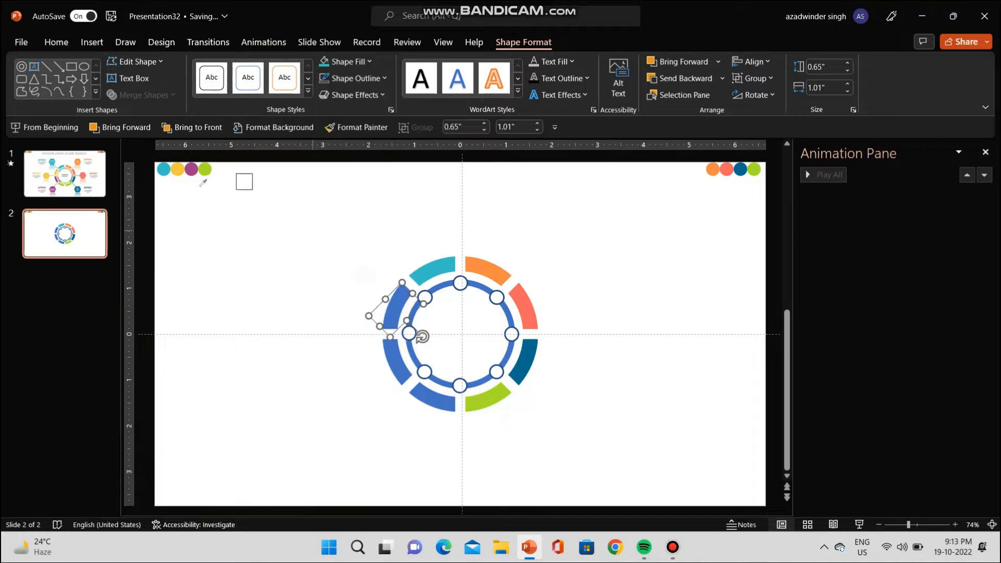
left_click(178, 168)
key("Tab")
left_click(347, 61)
left_click(359, 280)
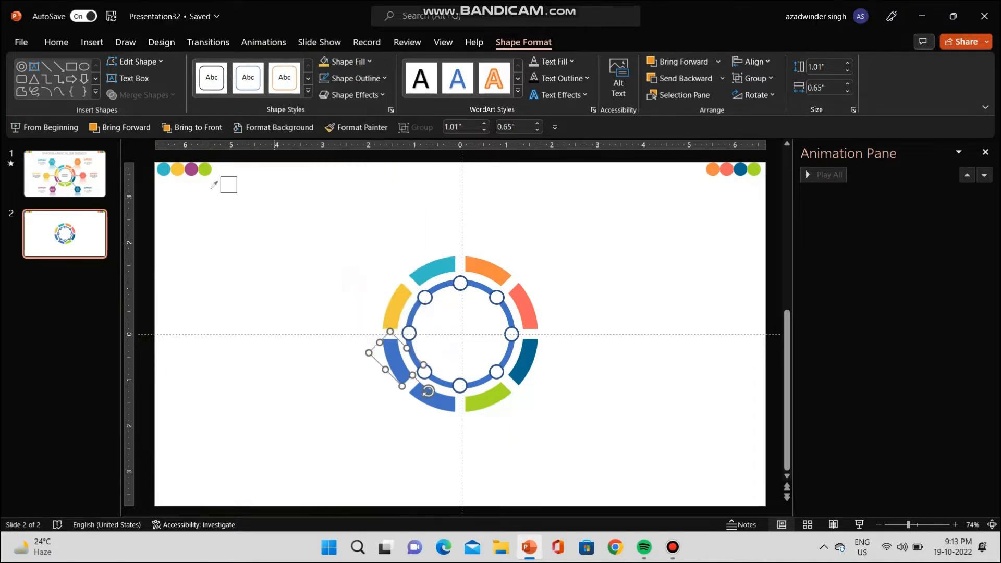
left_click(191, 169)
Fill the thick ring's segment just left of bottom centre with the palette's lime green.
key("Tab")
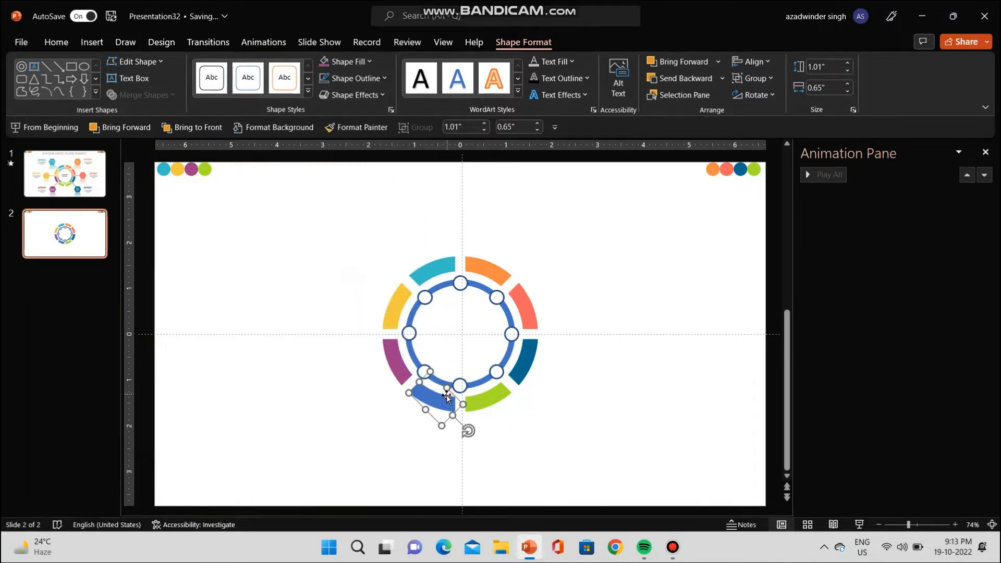
left_click(347, 62)
left_click(361, 279)
left_click(205, 169)
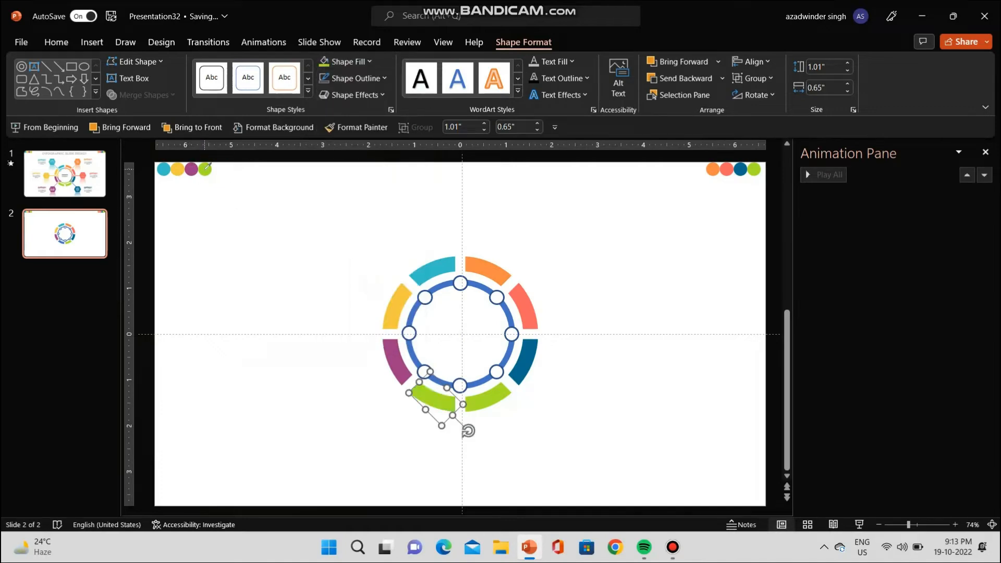
left_click(293, 224)
Fill the thin ring's segment just right of top centre with orange sampled from the neighbouring thick segment.
left_click(482, 284)
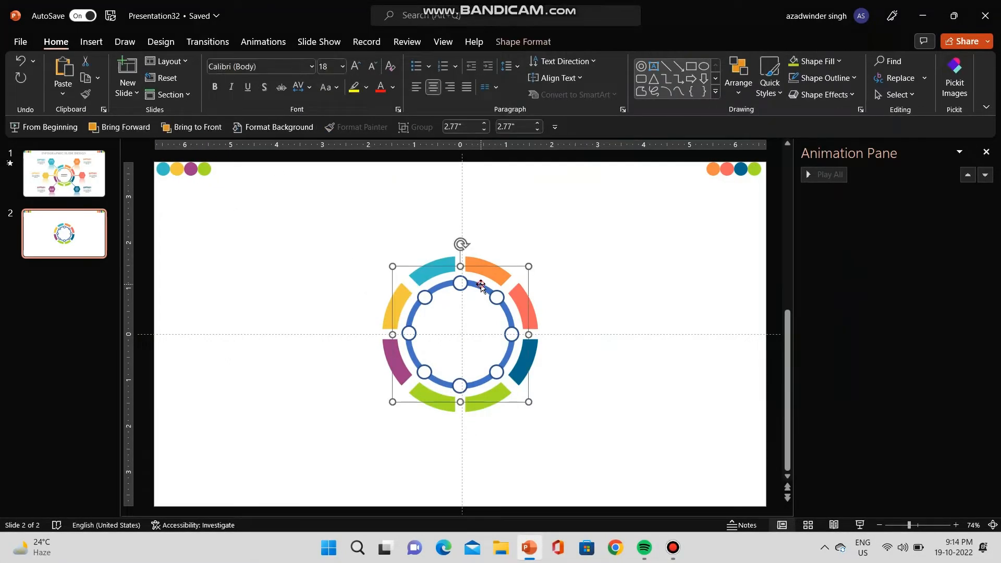
left_click(540, 46)
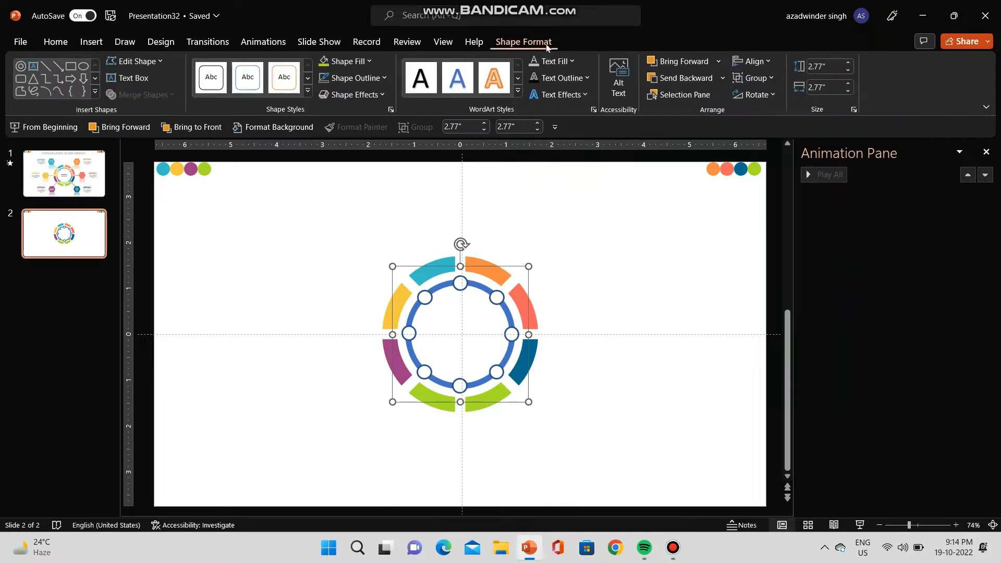
left_click(760, 80)
left_click(657, 230)
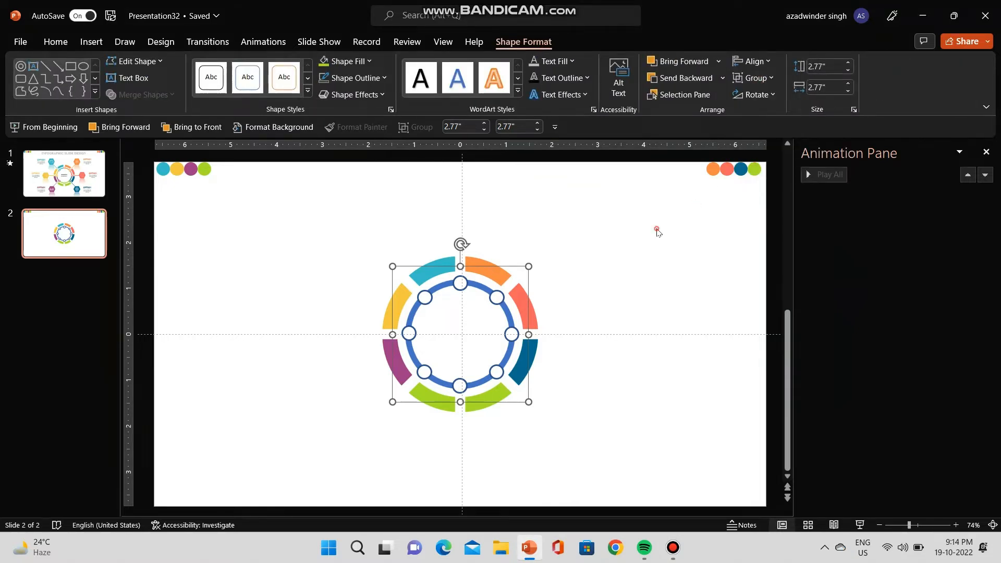
left_click(473, 287)
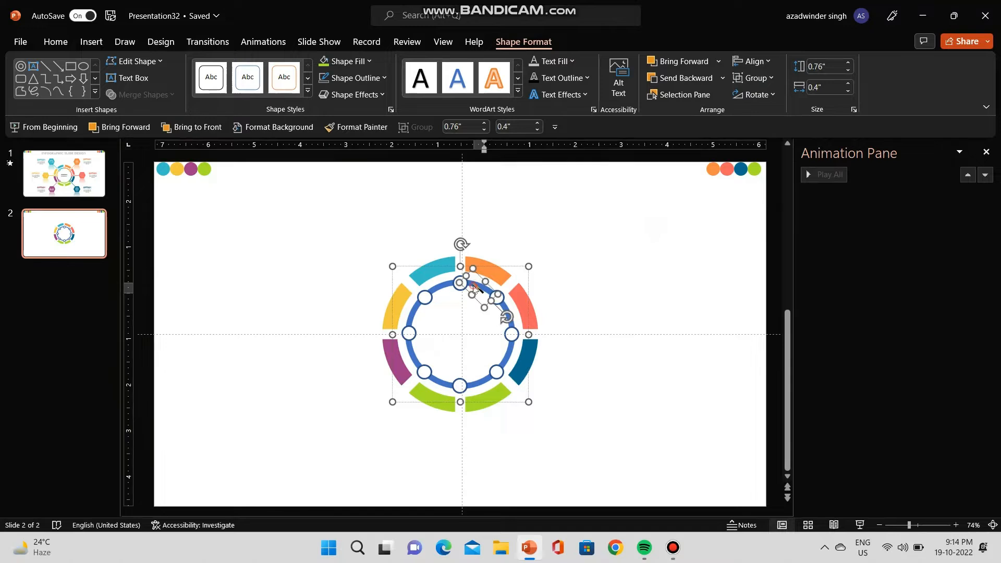
left_click(360, 61)
left_click(387, 277)
left_click(499, 276)
Fill the thin ring's two rightmost segments with the coral and dark blue of the thick segments beside them.
left_click(507, 322)
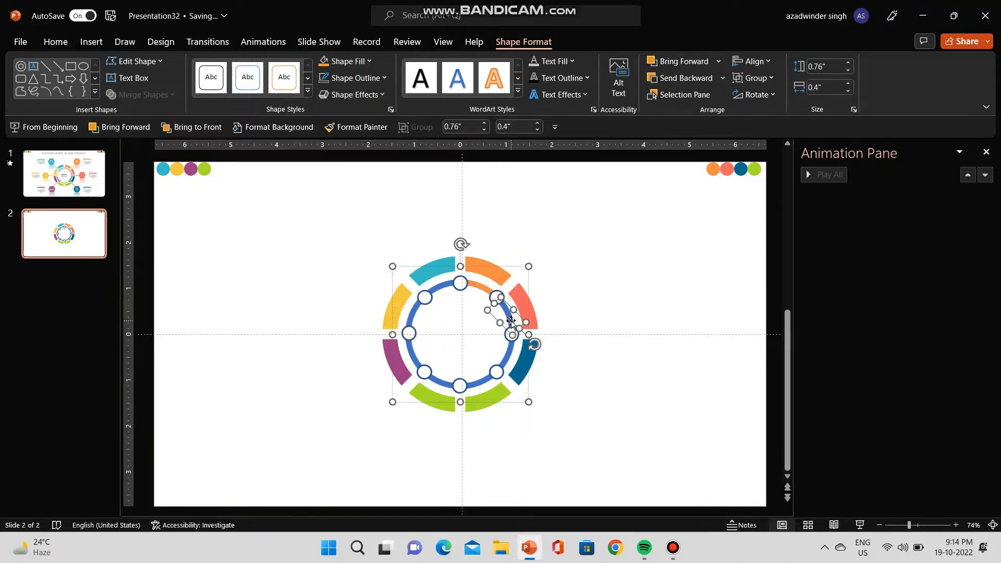
left_click(359, 62)
left_click(371, 277)
left_click(534, 311)
left_click(515, 361)
left_click(360, 61)
left_click(378, 278)
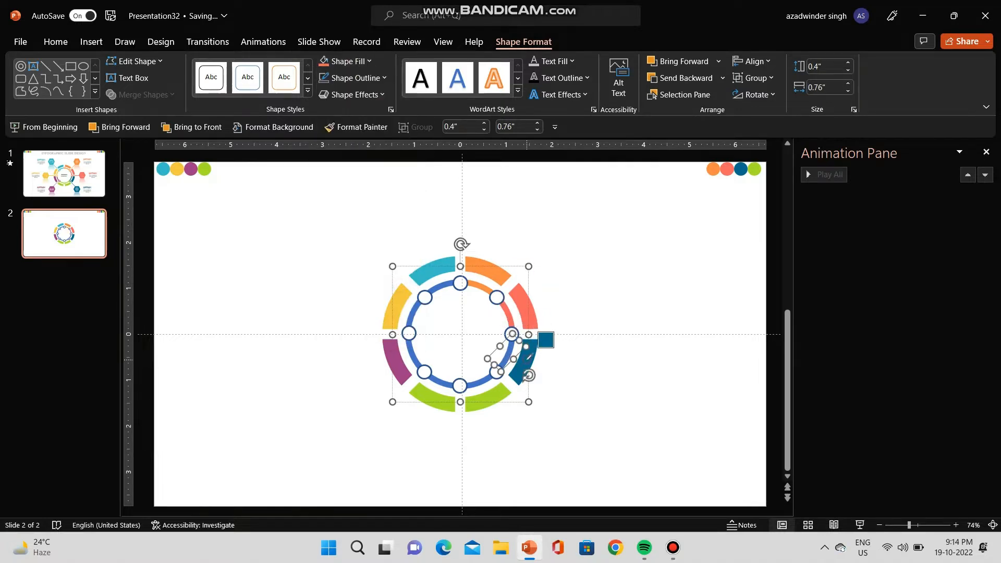
left_click(529, 357)
Fill the thin ring's two bottom segments with lime green sampled from the neighbouring thick segments.
left_click(480, 388)
left_click(477, 386)
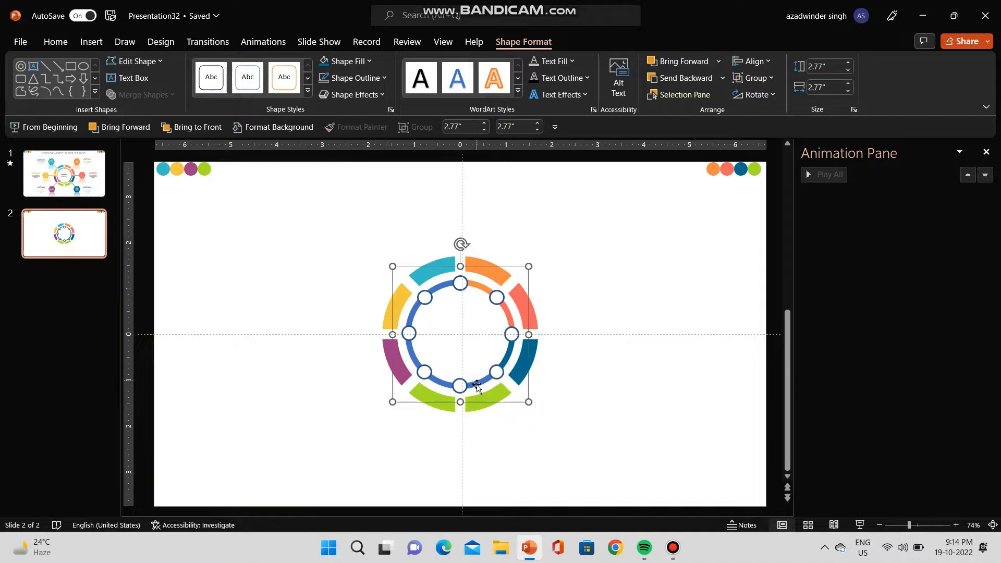
left_click(479, 382)
left_click(360, 61)
left_click(378, 279)
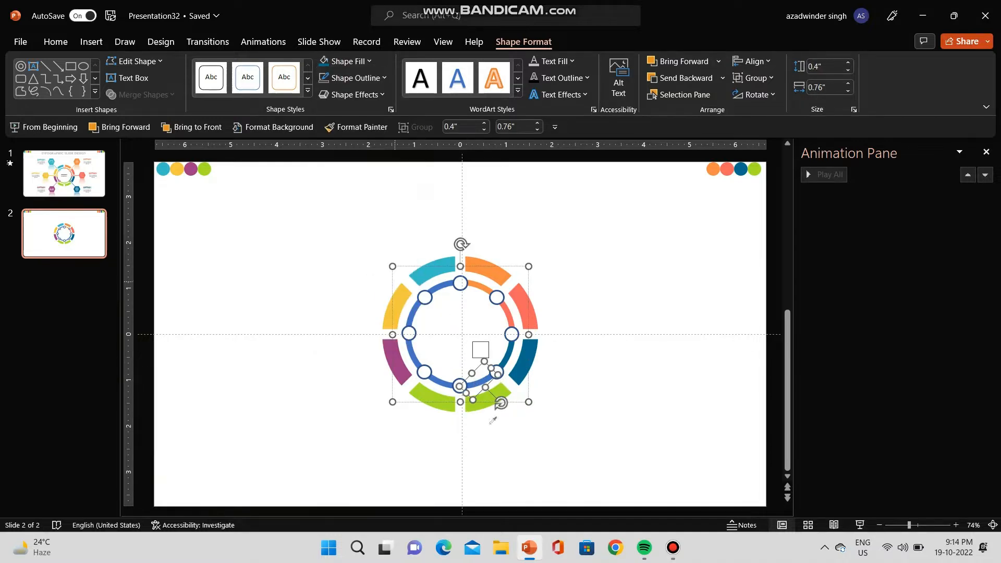
left_click(485, 402)
left_click(441, 380)
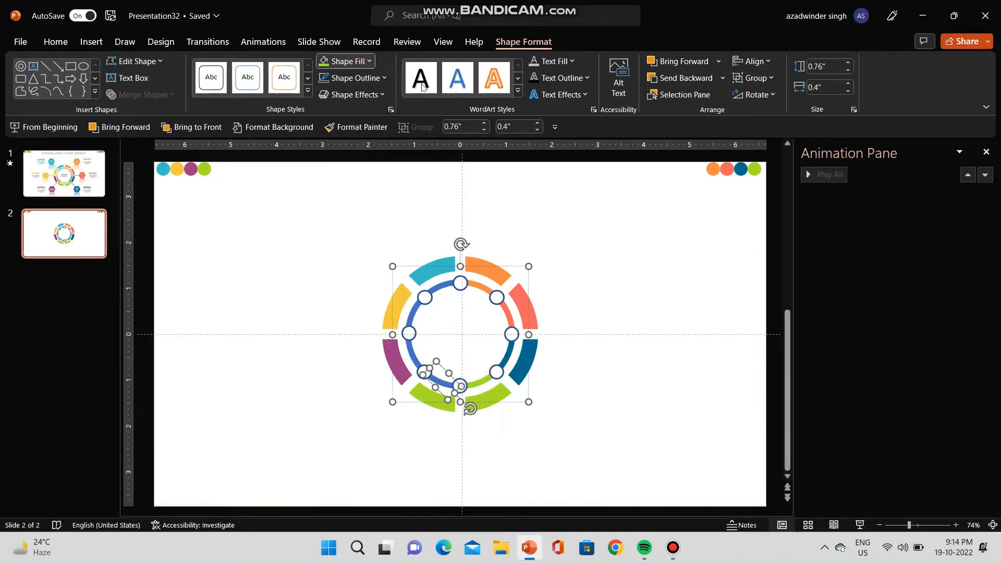
left_click(345, 61)
left_click(380, 282)
left_click(428, 388)
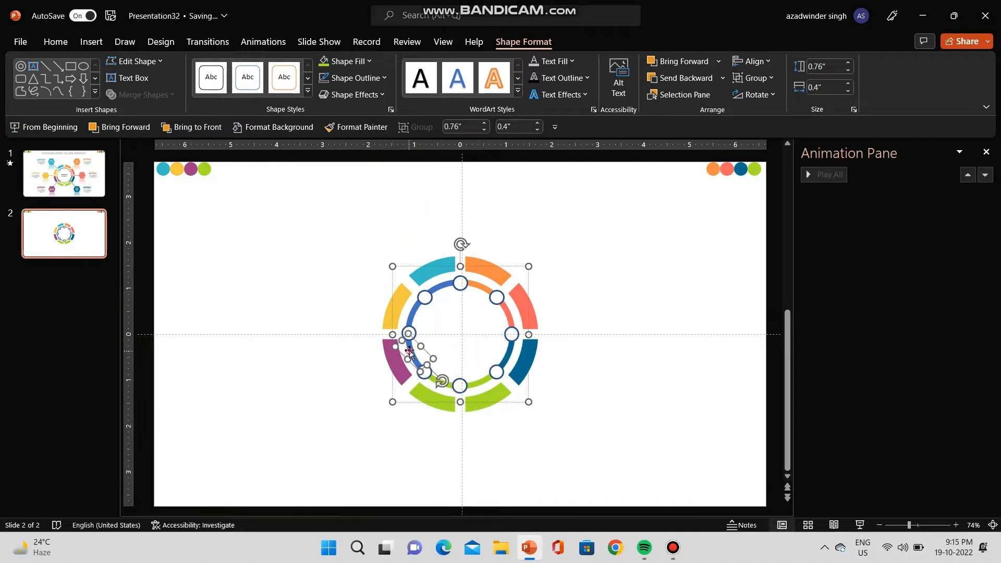
Fill the thin ring's left segment below the horizontal centre line with purple sampled from the neighbouring thick segment.
left_click(346, 62)
left_click(375, 280)
left_click(394, 357)
Fill the thin ring's left segment above the horizontal centre line with yellow sampled from the neighbouring thick segment.
left_click(415, 312)
left_click(345, 61)
left_click(389, 290)
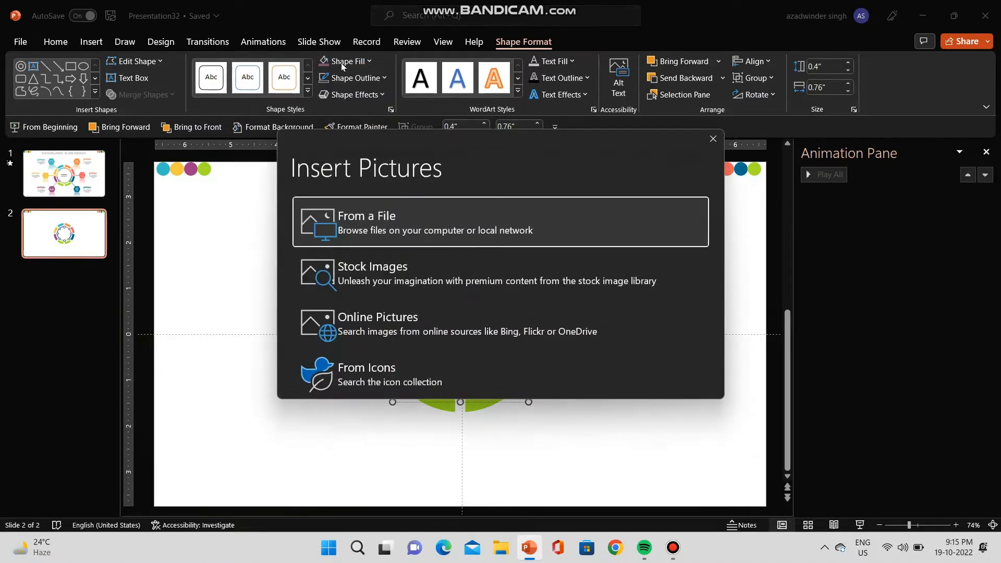
left_click(713, 138)
left_click(346, 61)
left_click(378, 281)
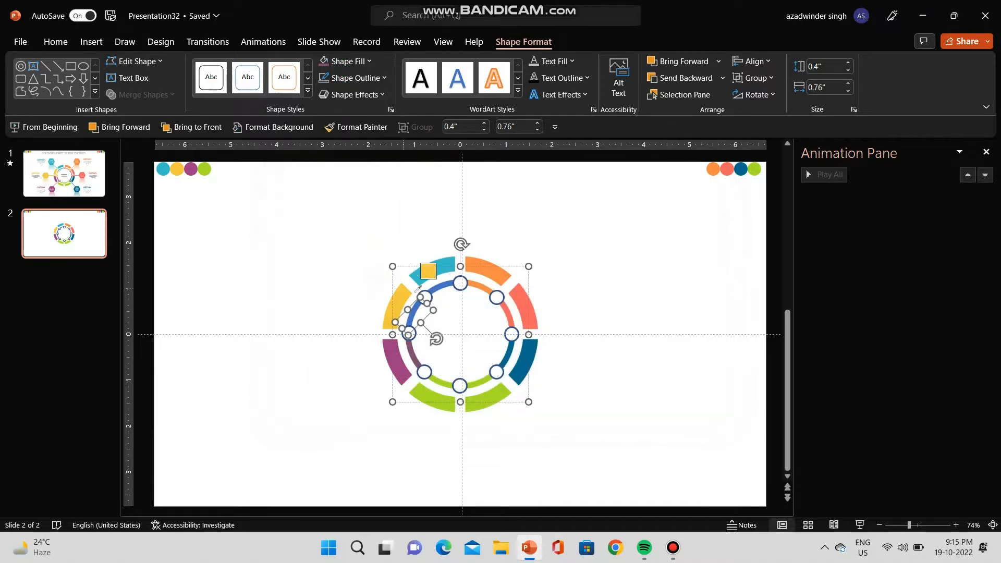
left_click(520, 256)
left_click(359, 64)
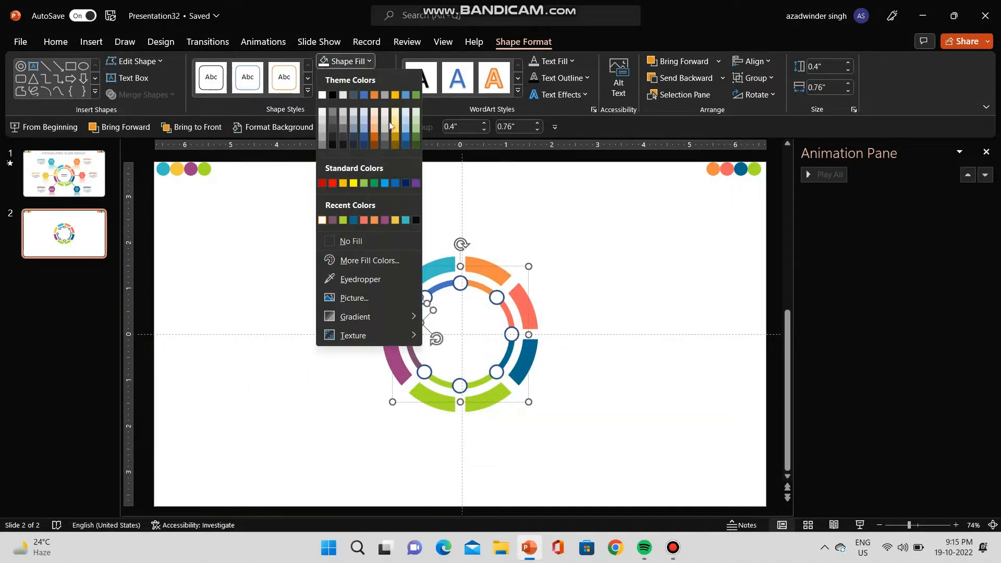
left_click(359, 281)
left_click(406, 290)
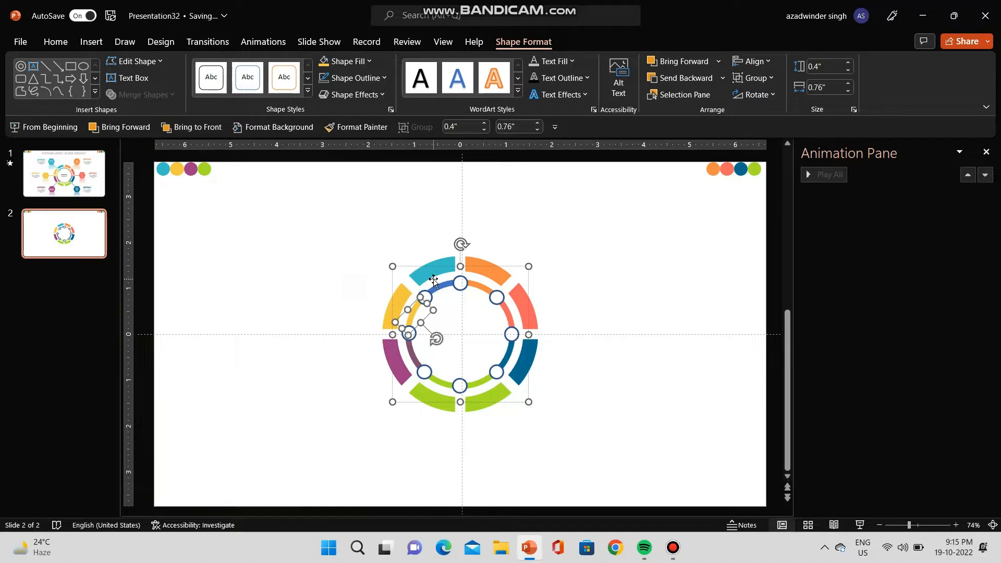
Fill the thin ring's segment just left of top centre with teal sampled from the neighbouring thick segment.
left_click(446, 289)
left_click(345, 61)
left_click(373, 278)
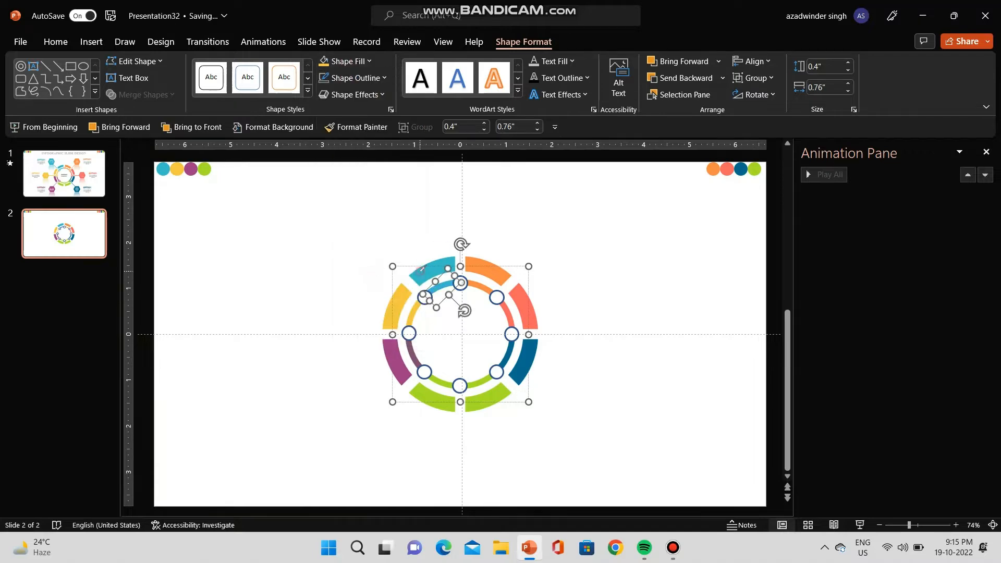
left_click(543, 257)
Colour the outline of the top white circle orange, sampled from the adjacent thick segment.
left_click(460, 284)
left_click(360, 77)
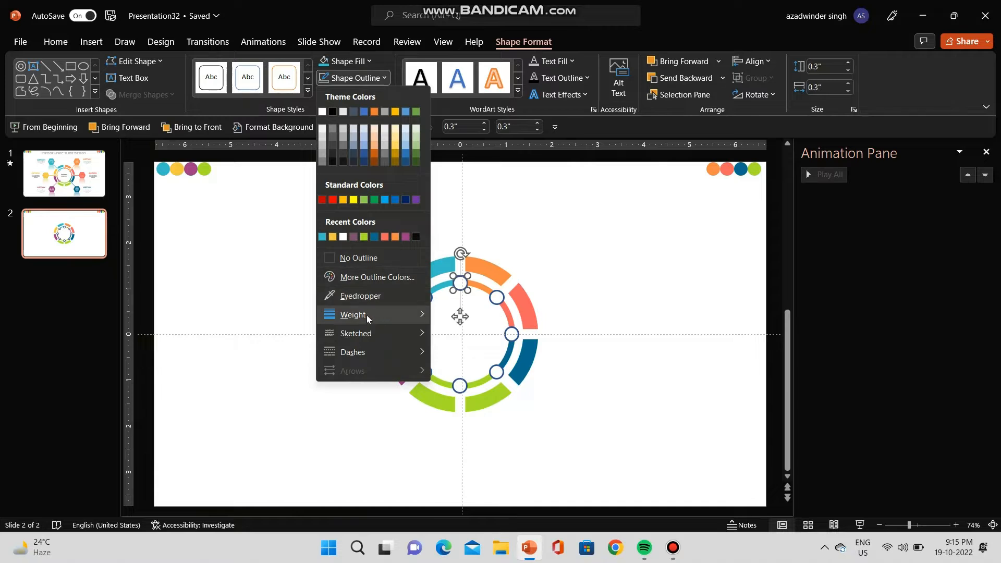
left_click(375, 297)
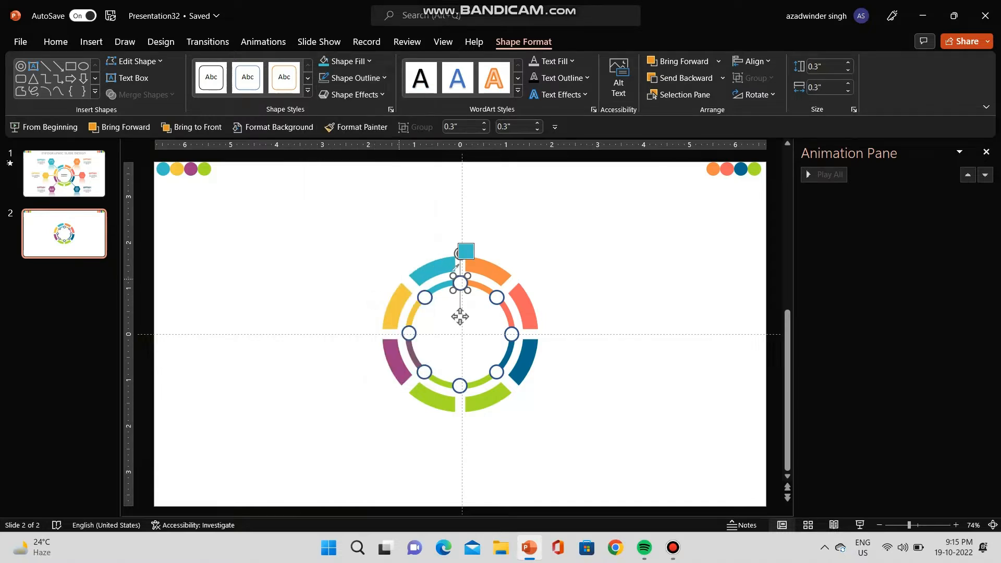
left_click(486, 270)
Colour the upper-right white circle's outline orange and the right circle's outline coral, sampled from the adjacent thick segments.
left_click(497, 299)
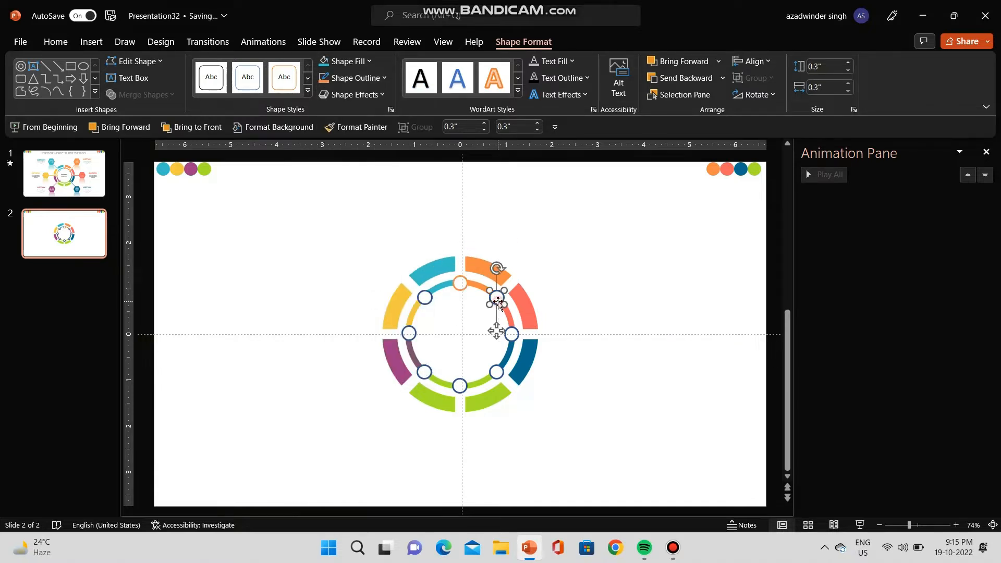
left_click(324, 82)
left_click(516, 333)
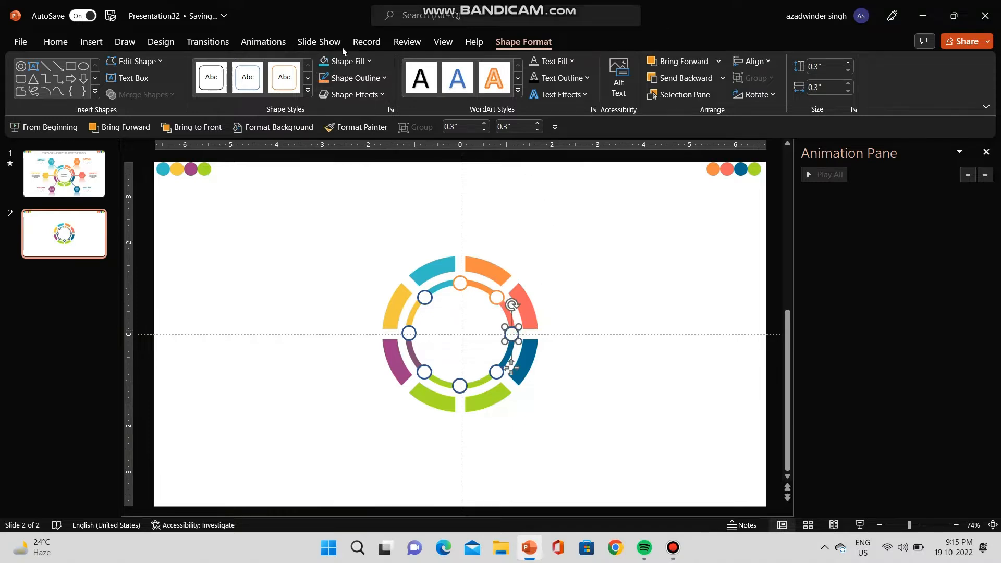
left_click(346, 61)
left_click(391, 66)
left_click(371, 79)
left_click(357, 293)
Colour the outline of the lower-right white circle dark blue, sampled from the adjacent thick segment.
left_click(497, 371)
left_click(352, 65)
left_click(358, 78)
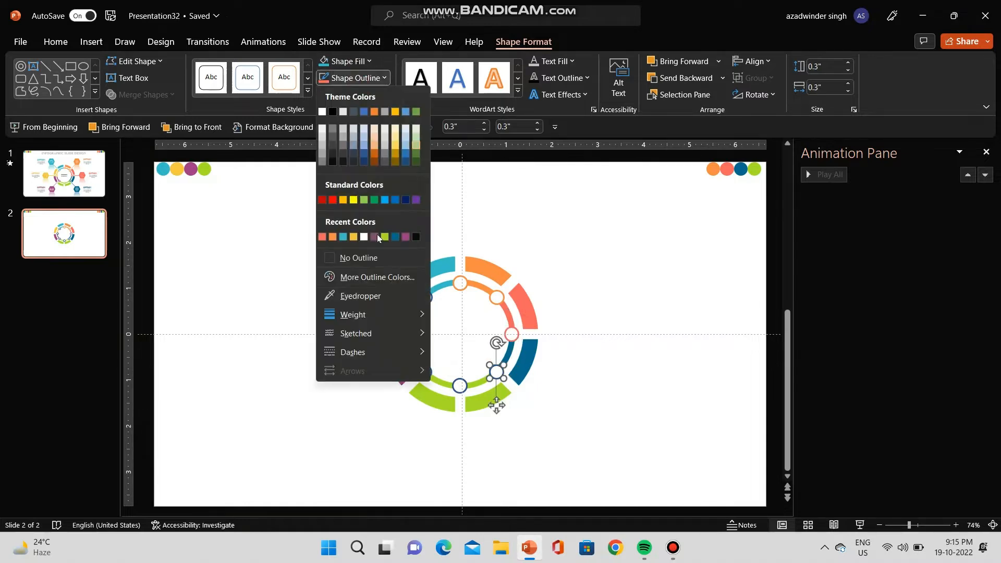
left_click(357, 293)
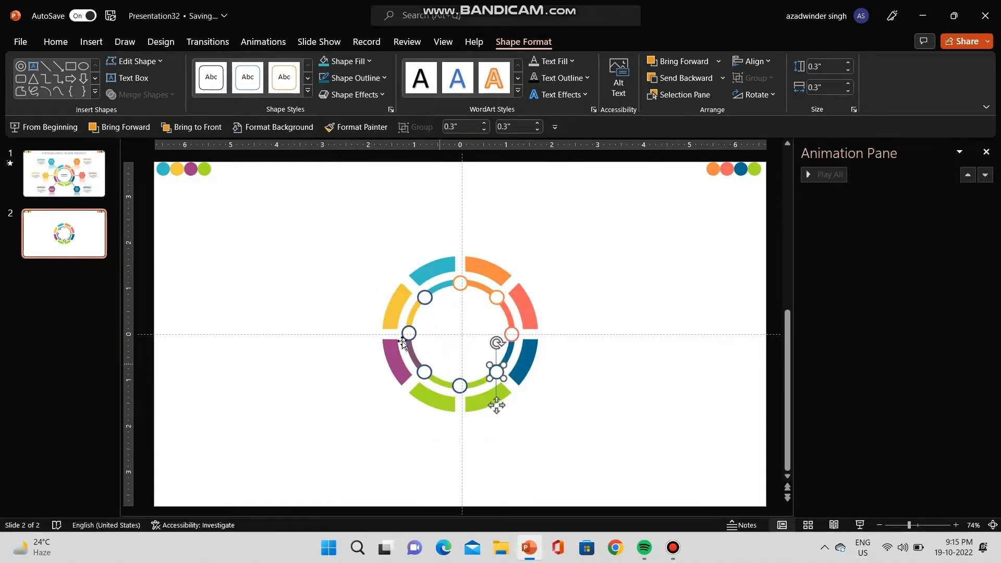
Colour the outline of the upper-left white circle teal, sampled from the adjacent thick segment.
left_click(424, 293)
left_click(356, 78)
left_click(360, 298)
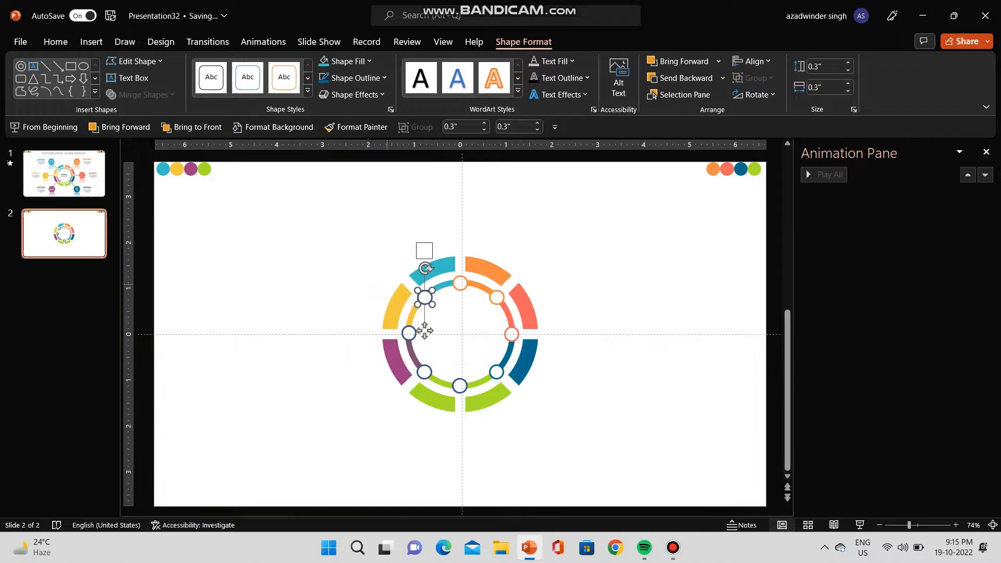
left_click(440, 267)
Colour the outline of the left white circle on the horizontal centre line yellow, sampled from the adjacent thick segment.
left_click(409, 332)
left_click(355, 79)
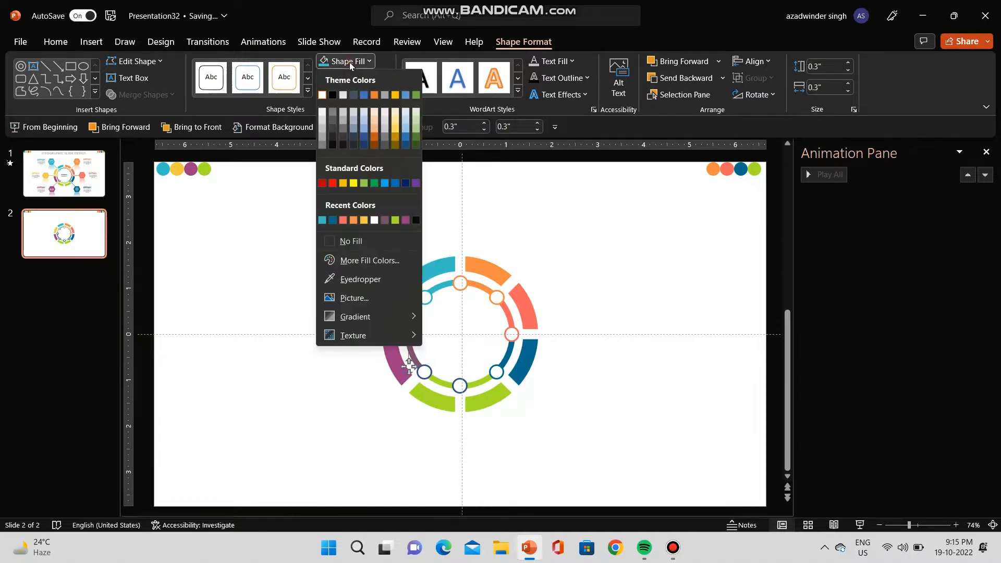
left_click(360, 77)
left_click(355, 78)
left_click(335, 293)
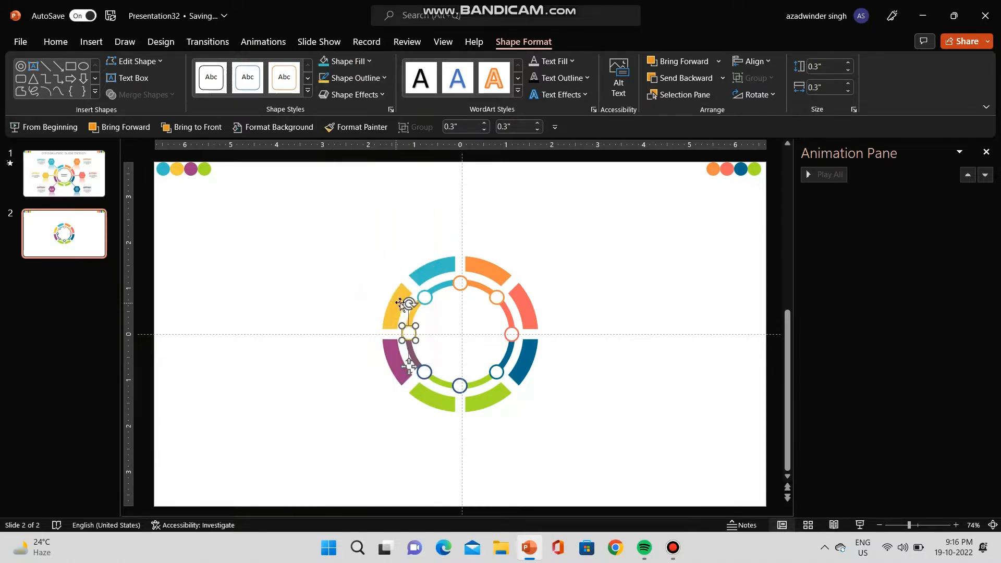
left_click(401, 305)
Colour the outline of the lower-left white circle purple, sampled from the adjacent thick segment.
left_click(424, 372)
left_click(356, 78)
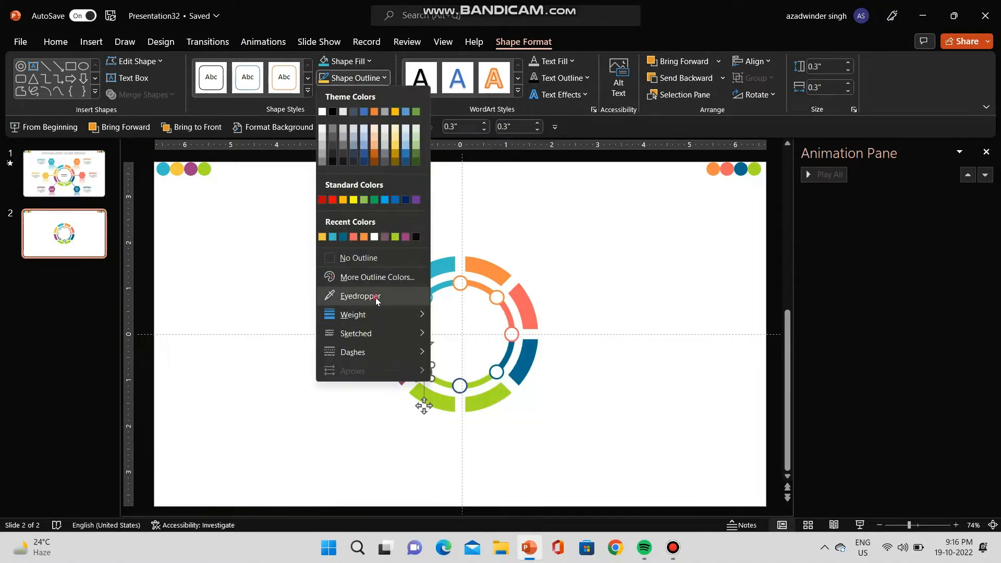
left_click(376, 298)
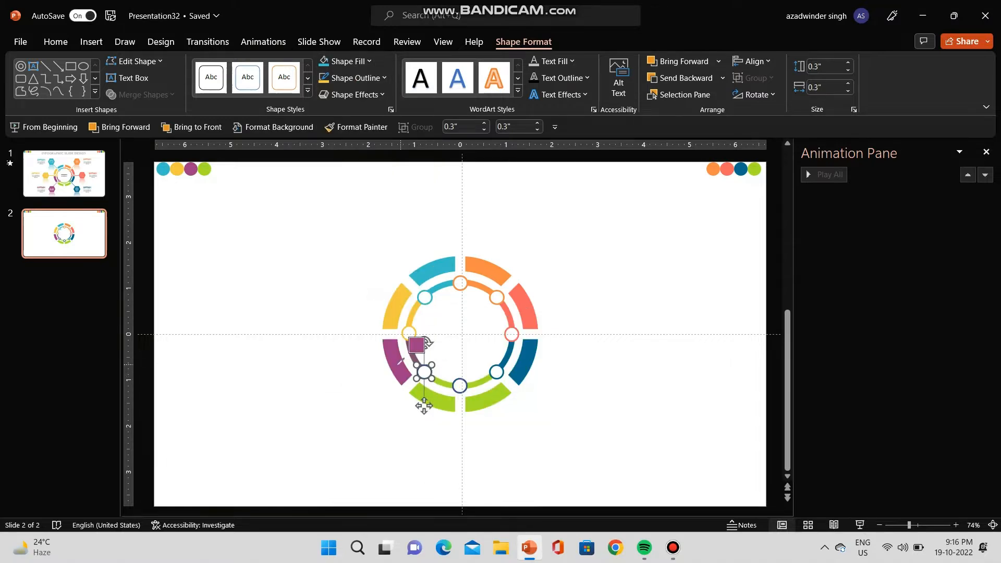
left_click(402, 360)
Colour the outline of the bottom white circle green, sampled from the adjacent thick segment.
left_click(464, 388)
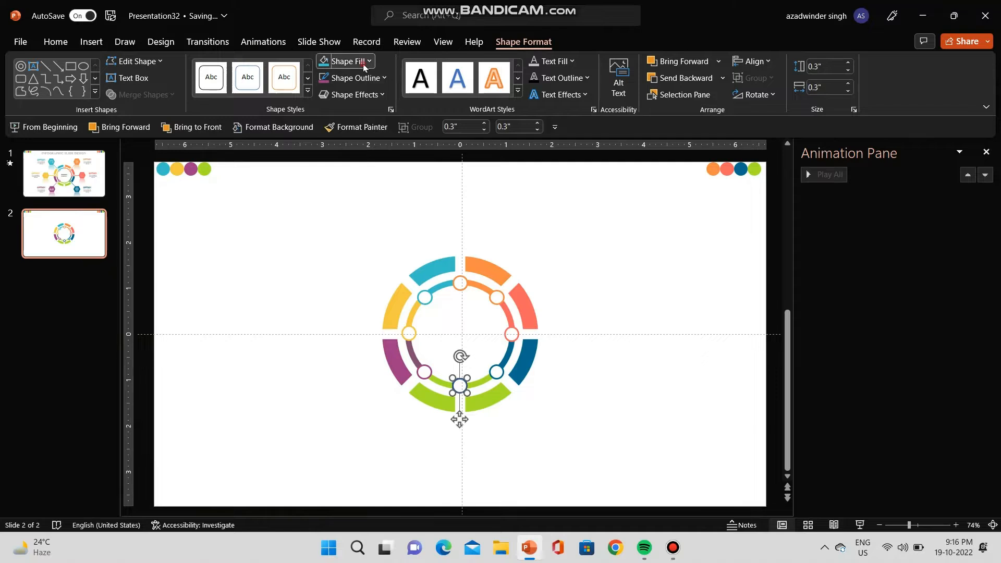
left_click(352, 63)
left_click(356, 79)
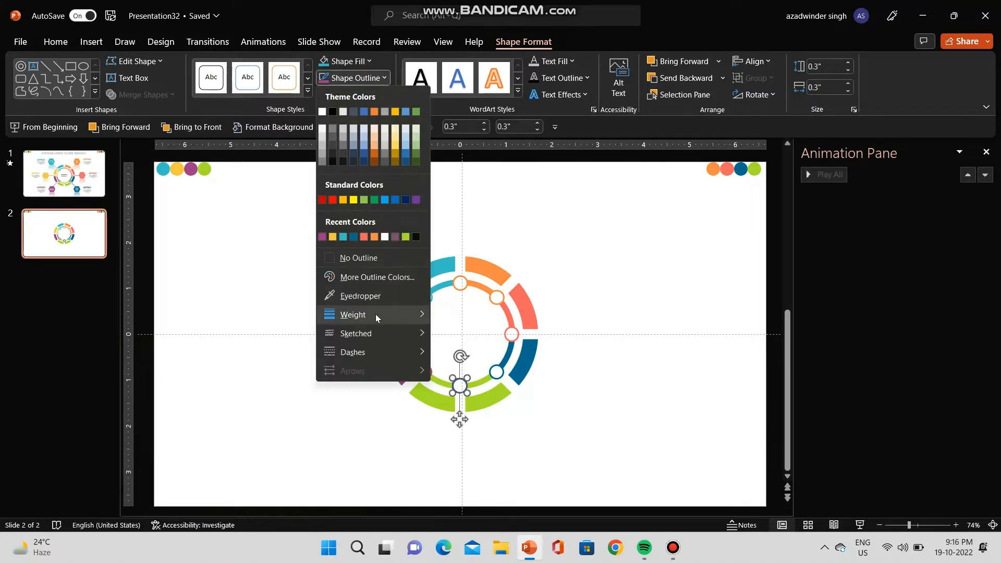
left_click(378, 296)
left_click(459, 415)
left_click(631, 280)
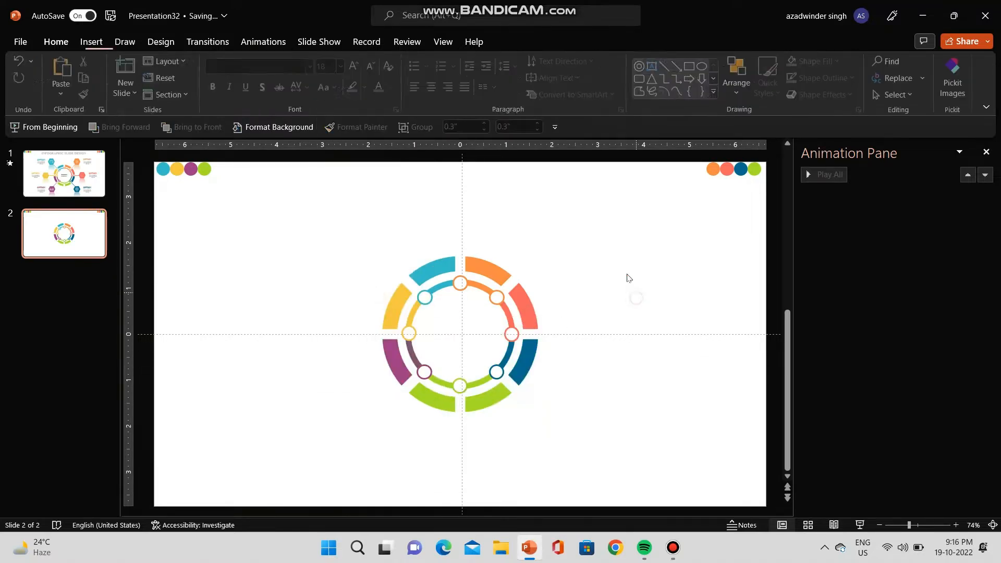
Draw a thin vertical rectangle 1.4" high and 0.1" wide and place it rising from the top white circle.
left_click(90, 46)
left_click(216, 73)
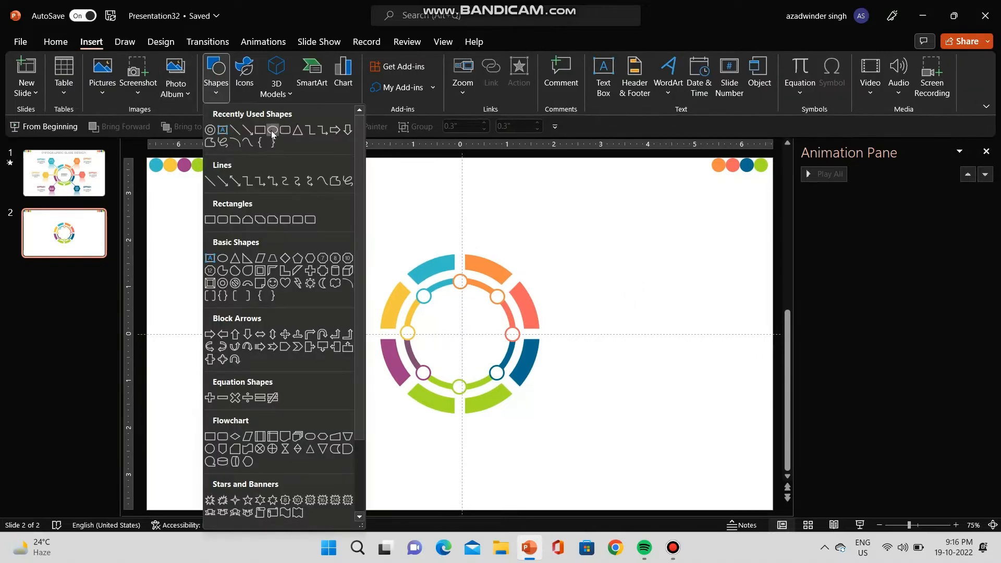
left_click(263, 131)
left_click_drag(400, 203, 396, 246)
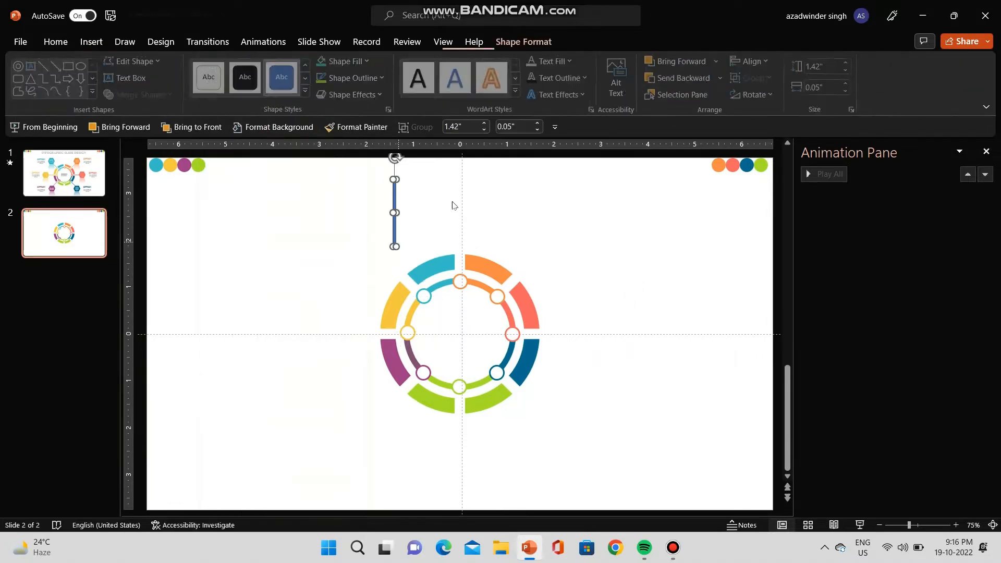
left_click(713, 172)
left_click_drag(397, 215, 461, 235)
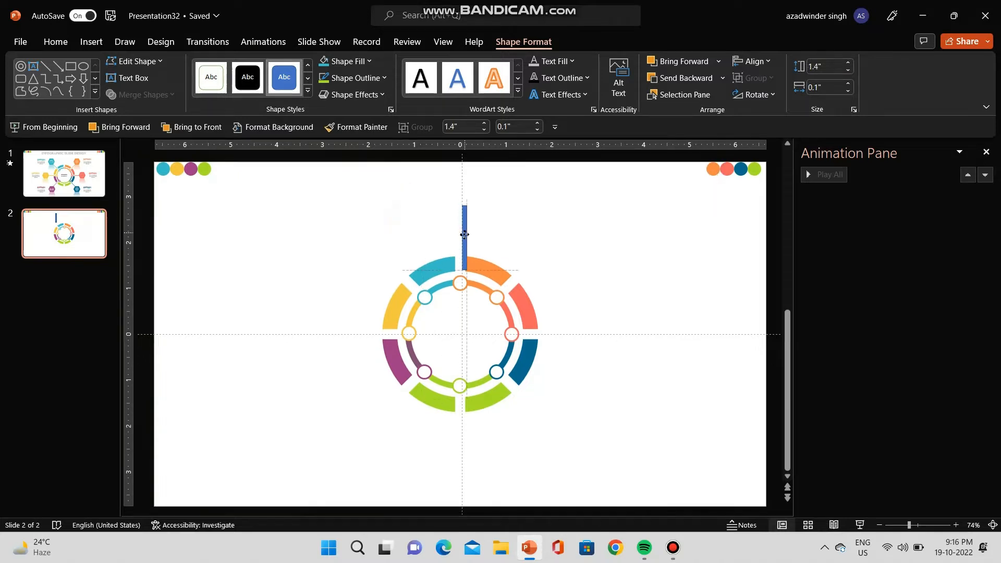
Set the vertical bar's width to 0.07".
left_click(832, 88)
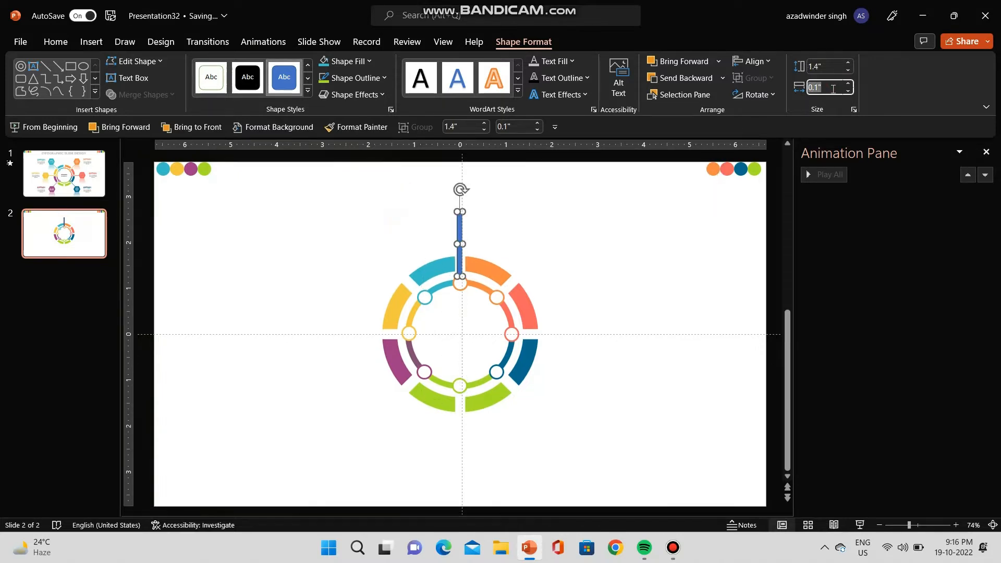
left_click(848, 92)
key("Return")
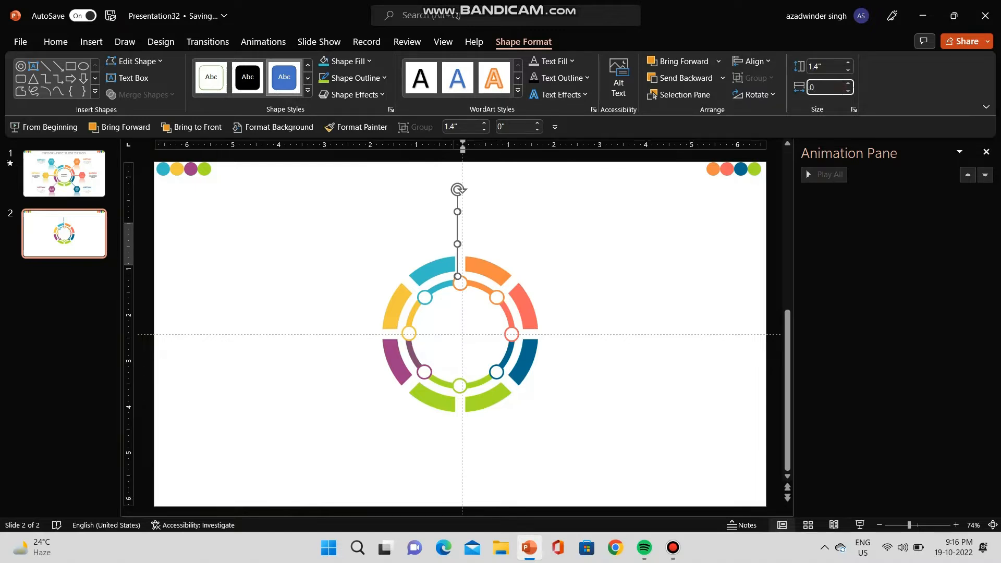
type(".07")
key("Return")
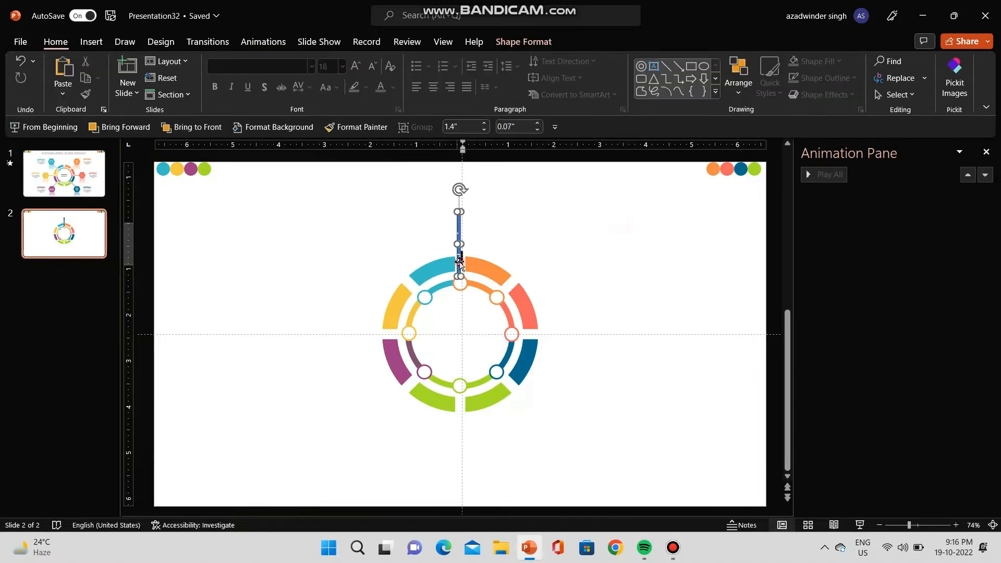
left_click(454, 260)
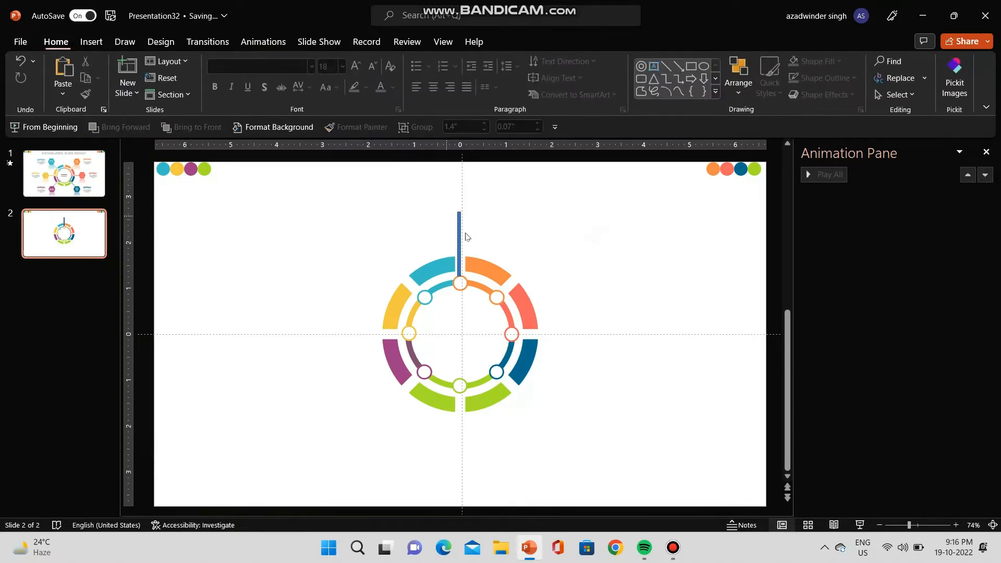
Centre the vertical bar on the top white circle, in the gap between the teal and orange thick segments.
left_click_drag(461, 230, 480, 235)
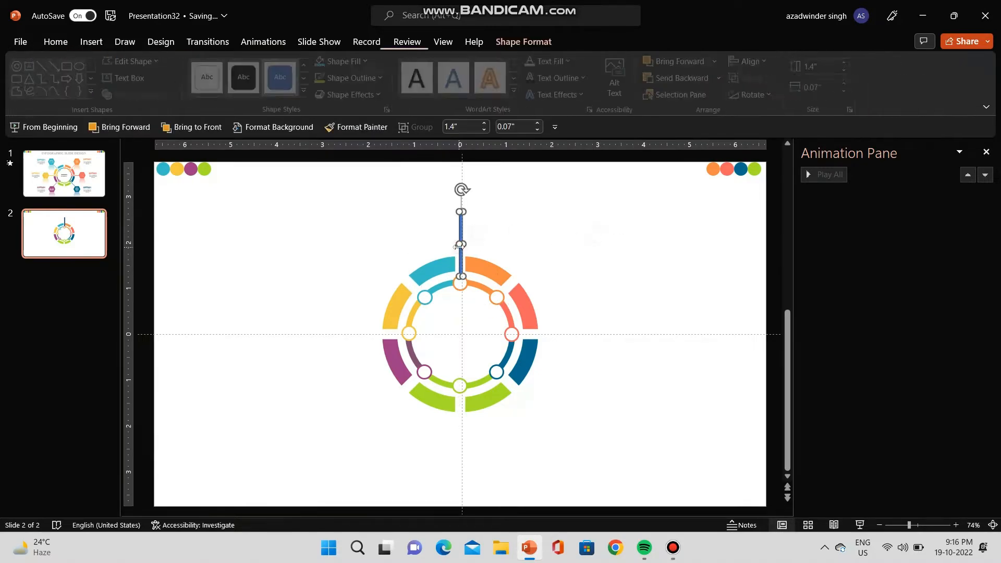
scroll(480, 236, "up", 10)
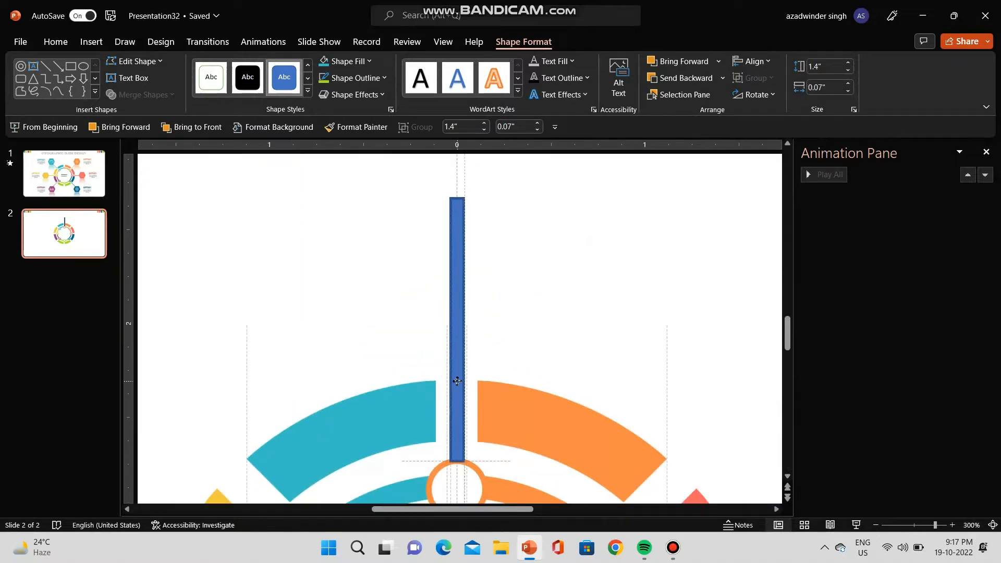
left_click(457, 381)
Sample the vertical bar's own blue as its fill and remove its outline.
left_click(347, 61)
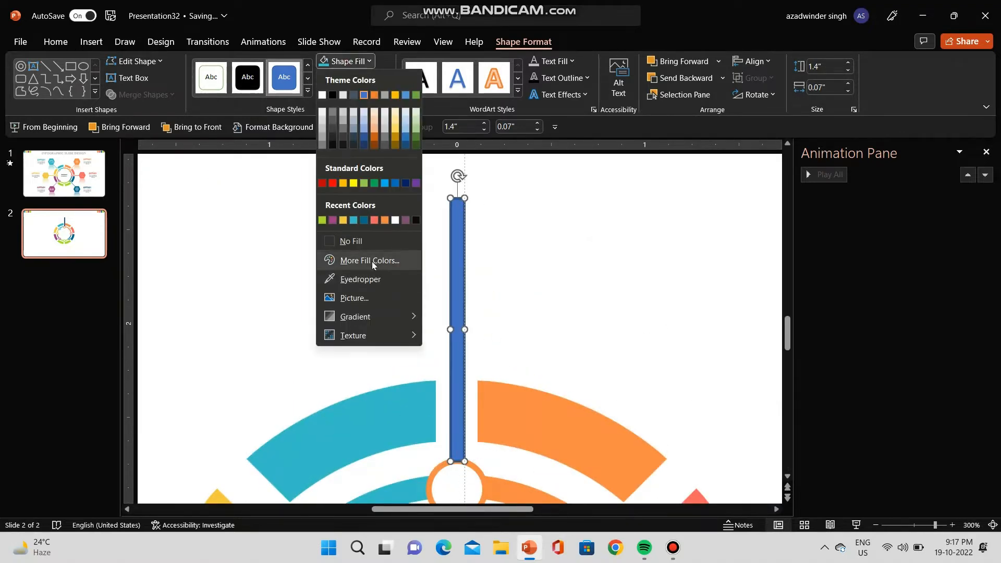
left_click(372, 279)
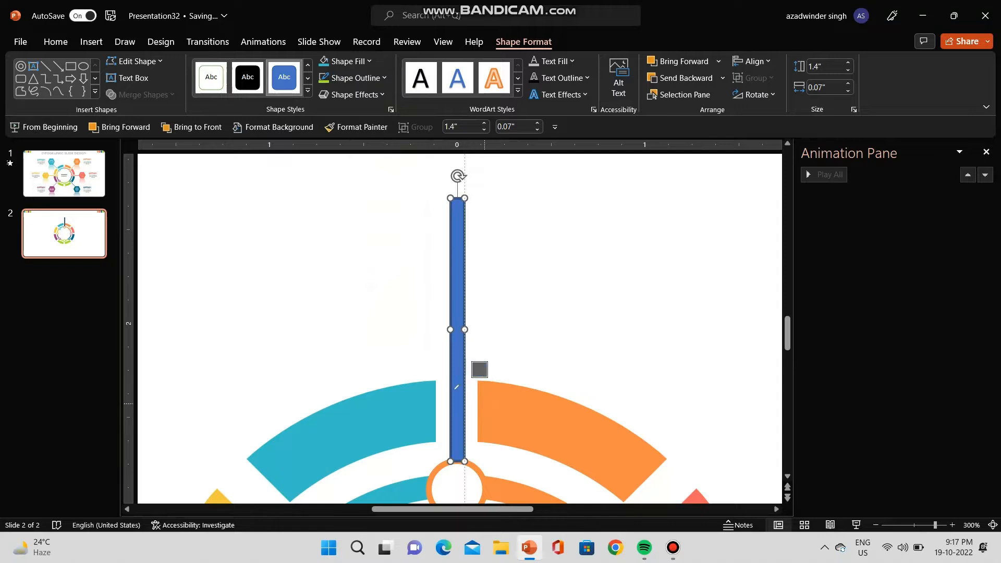
left_click(354, 78)
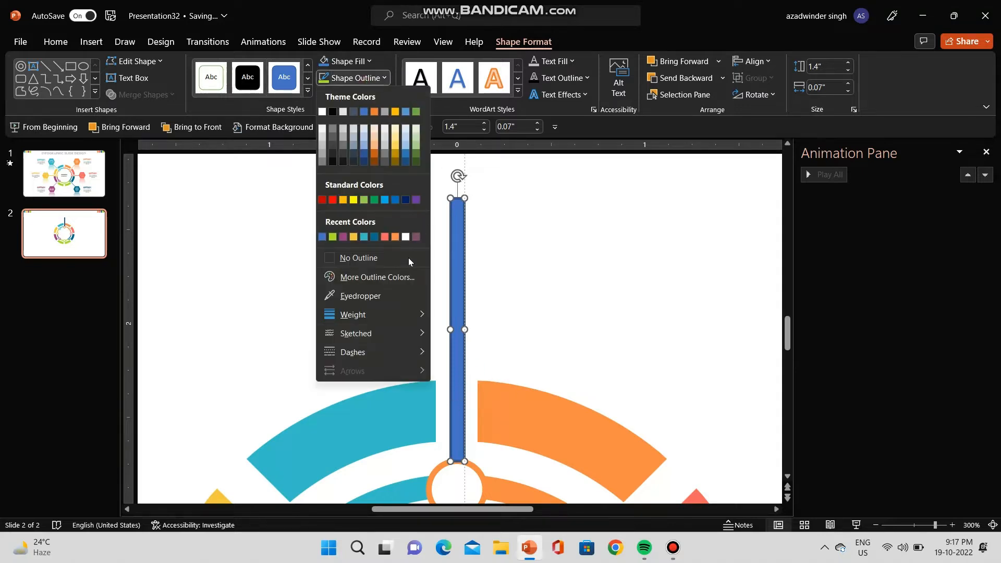
left_click(367, 258)
left_click(451, 335)
scroll(452, 335, "down", 10)
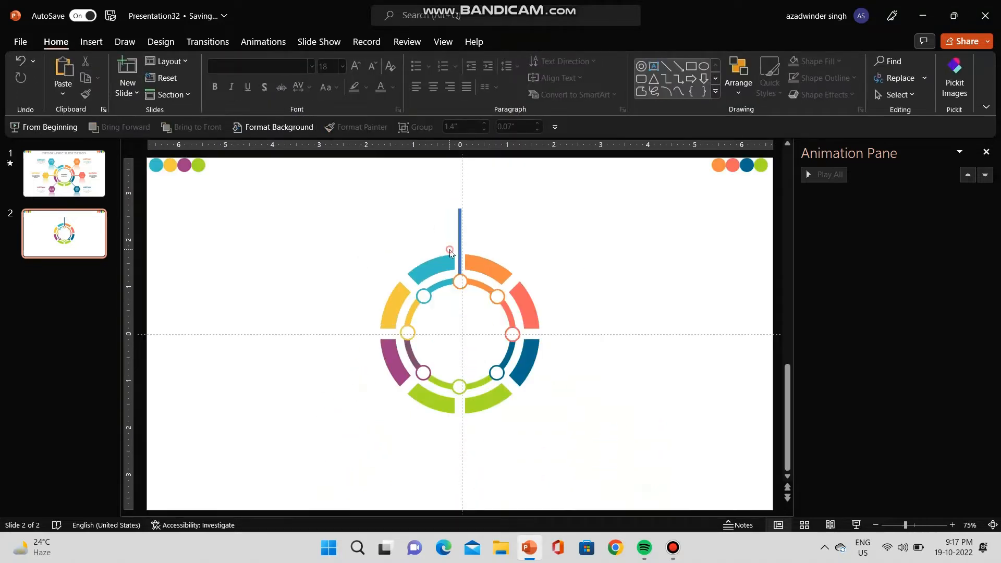
Duplicate the vertical bar, rotate the copy about 45° clockwise, and place it radiating from the upper-right white circle.
left_click(460, 245)
key("ctrl+d")
left_click_drag(469, 194, 505, 208)
left_click_drag(478, 239, 535, 260)
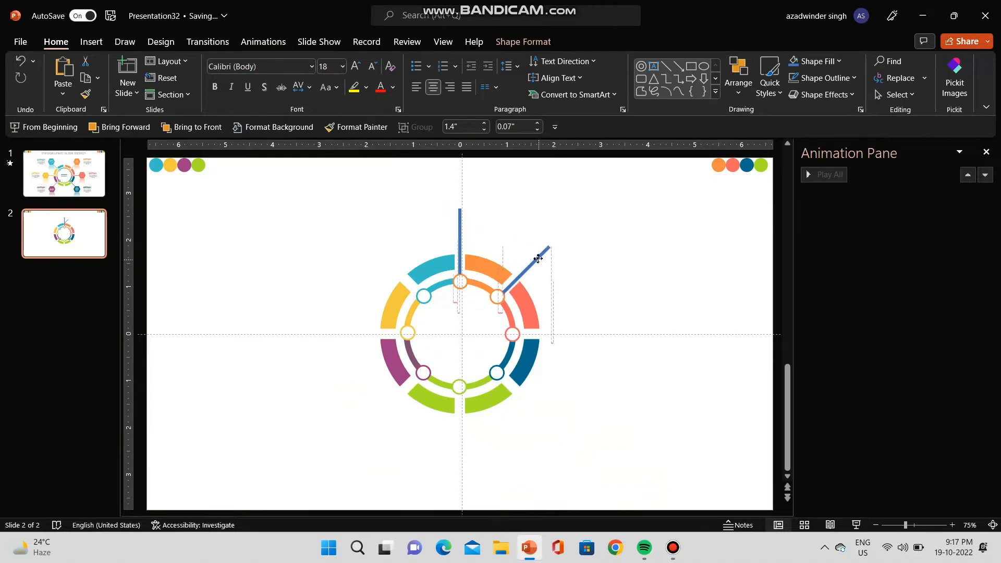
Duplicate the diagonal bar, turn the copy horizontal at the right white circle, and place another horizontal copy at the left circle.
key("ctrl+d")
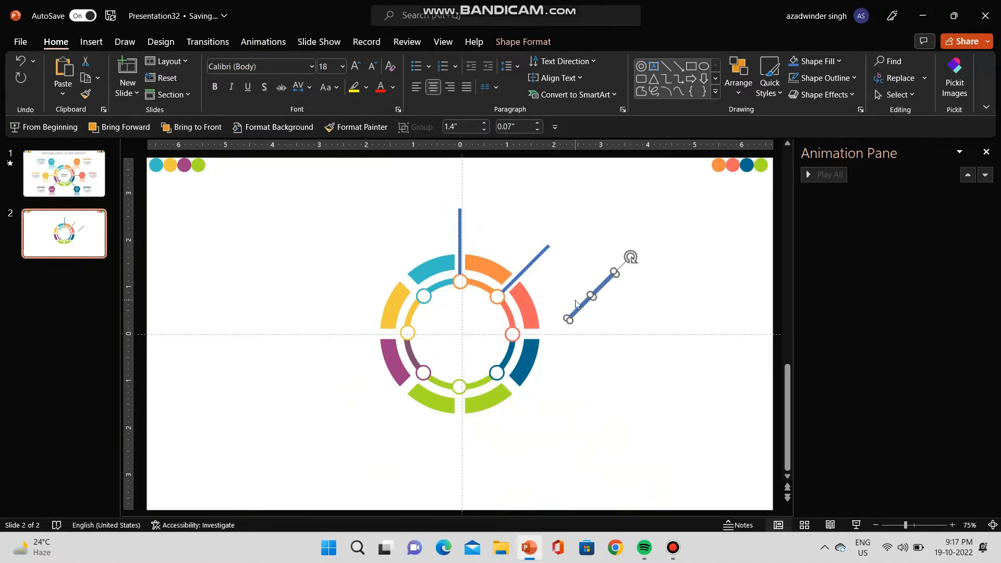
left_click_drag(631, 257, 645, 293)
left_click_drag(574, 295, 537, 340)
key("ctrl+d")
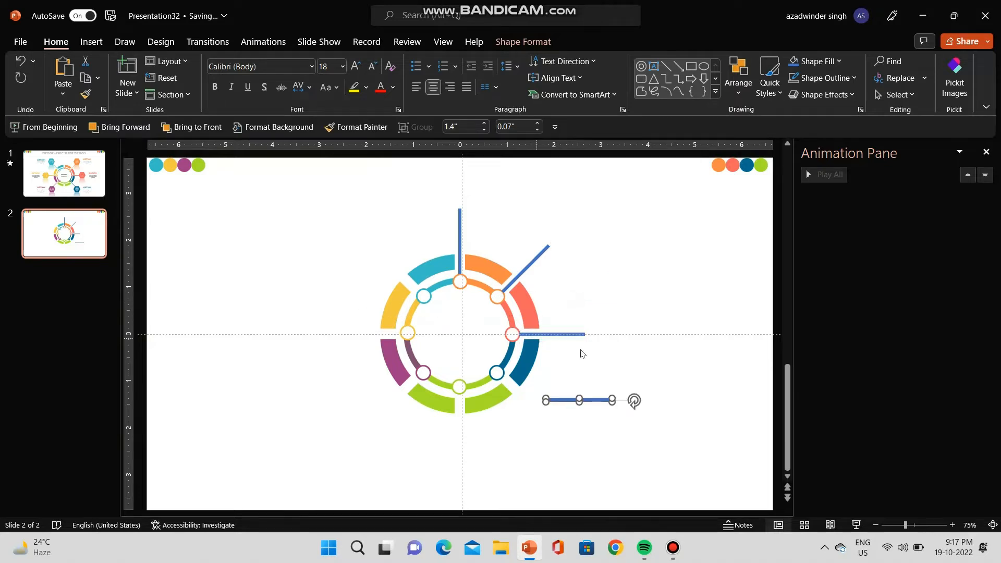
left_click_drag(570, 399, 386, 334)
Duplicate the left horizontal bar, rotate it diagonally, and place copies radiating from the lower-right and upper-left white circles.
key("ctrl+d")
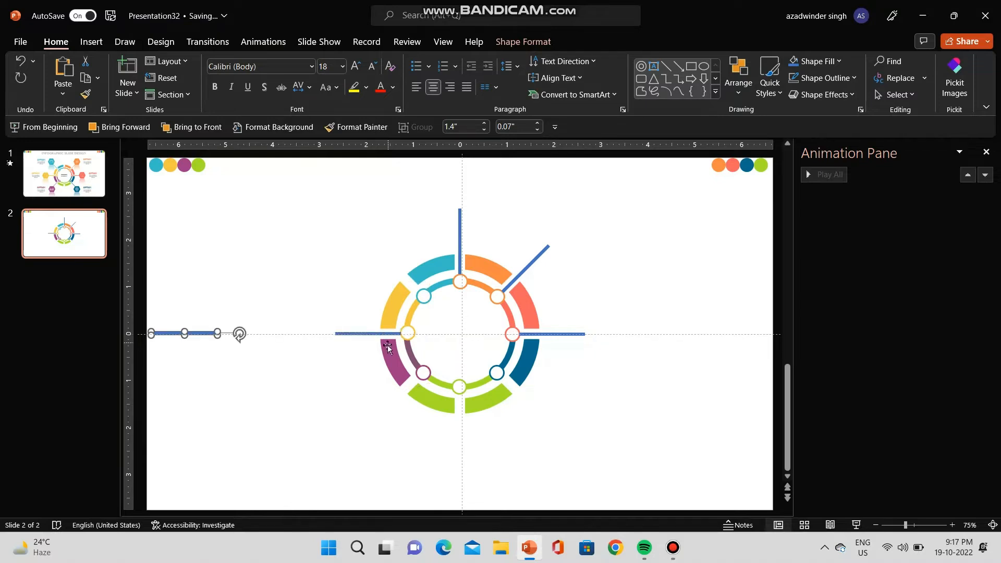
left_click_drag(200, 333, 366, 390)
key("alt+Left")
key("alt+Left")
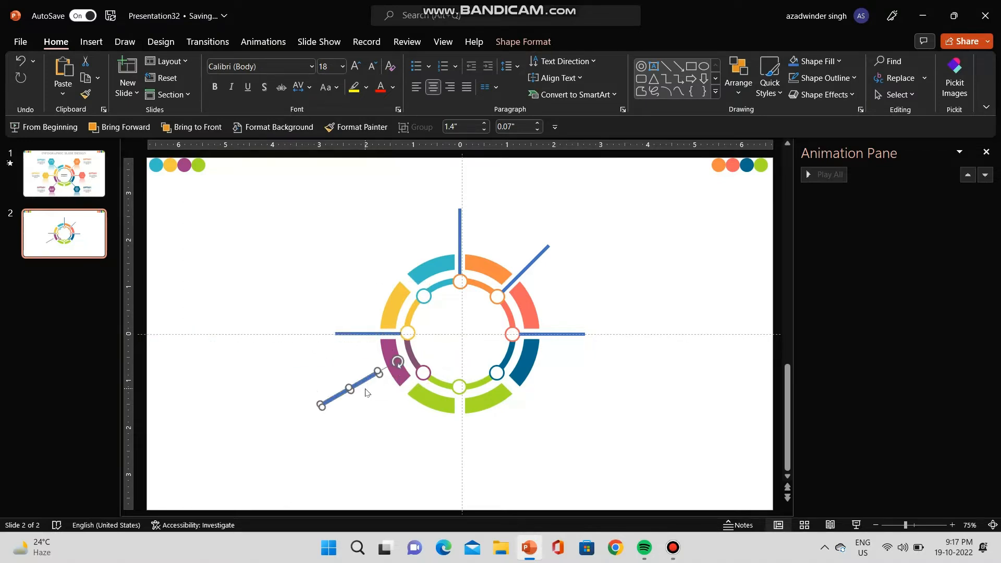
key("alt+Right")
key("alt+Right")
key("alt+Right")
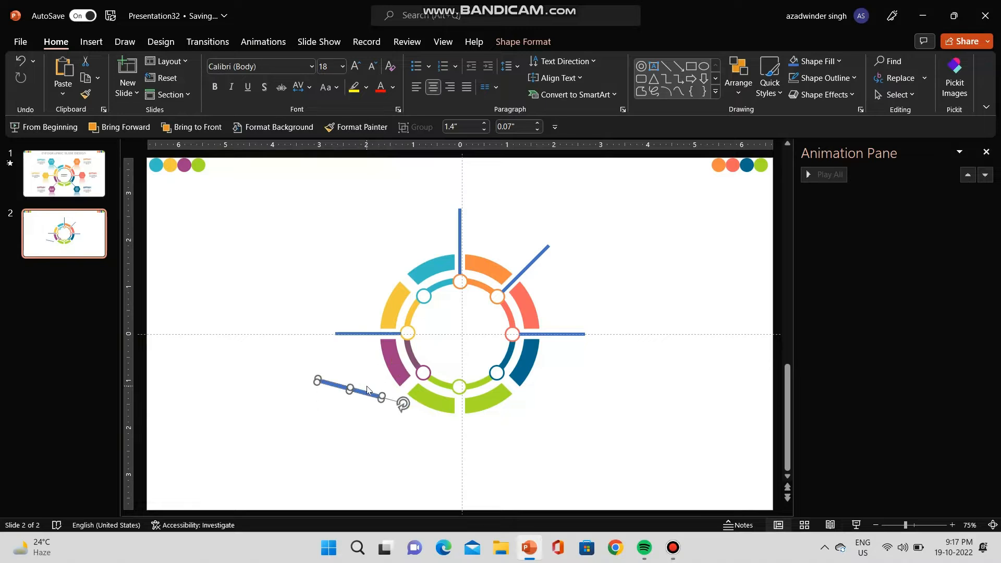
key("alt+Right")
left_click_drag(358, 399, 540, 412)
key("alt+Right")
Copy the upper-right diagonal bar to the lower-left white circle and delete the vertical bar above the top circle.
left_click(524, 271)
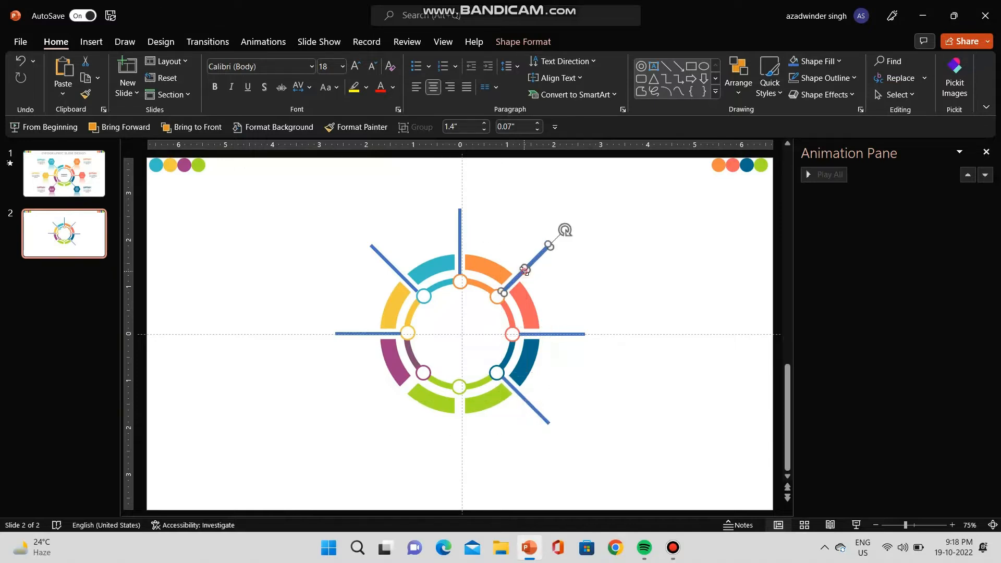
left_click_drag(524, 270, 405, 395, "ctrl")
left_click(460, 219)
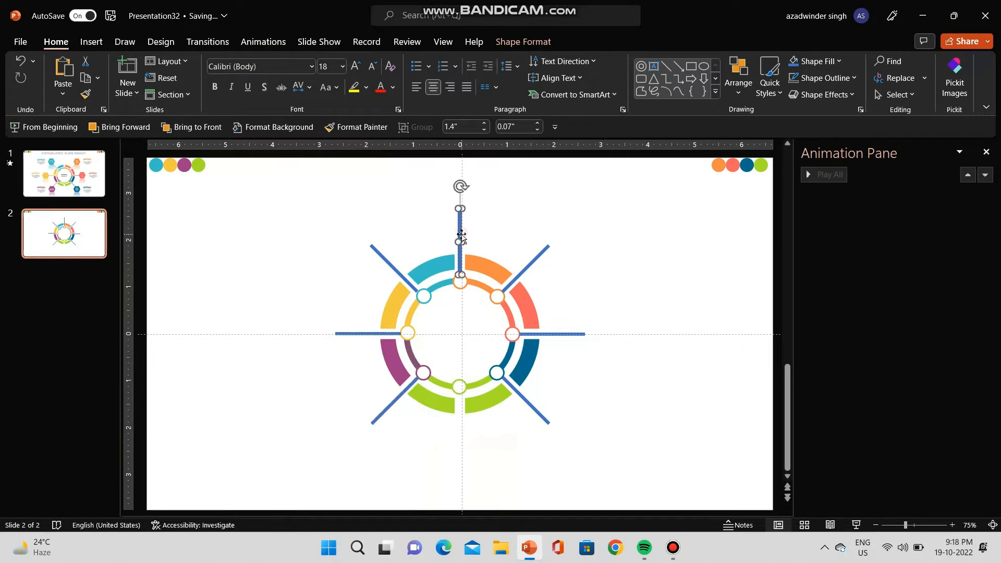
key("Delete")
Fill the upper-left diagonal connector bar with the palette's teal.
left_click(407, 280)
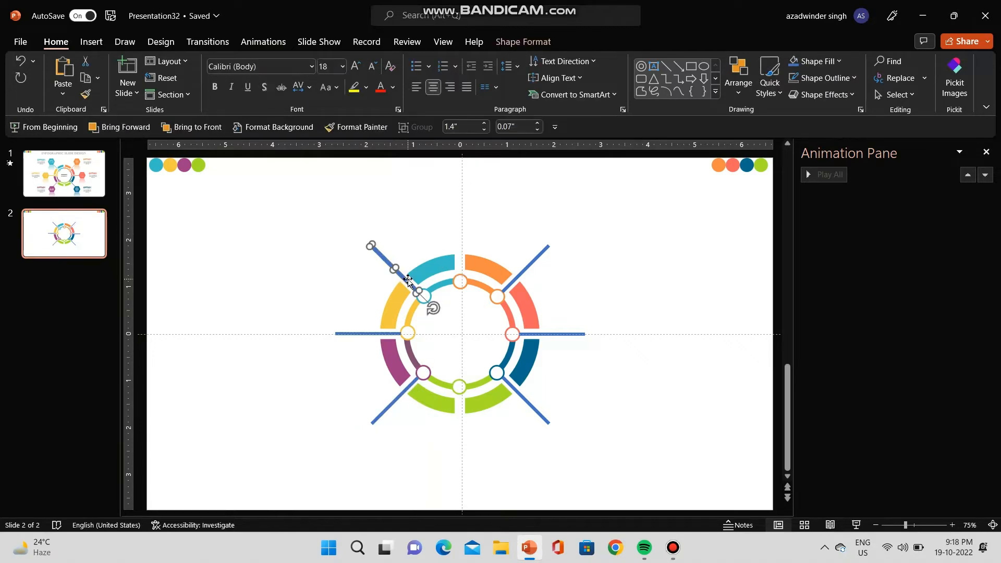
left_click(509, 44)
left_click(344, 61)
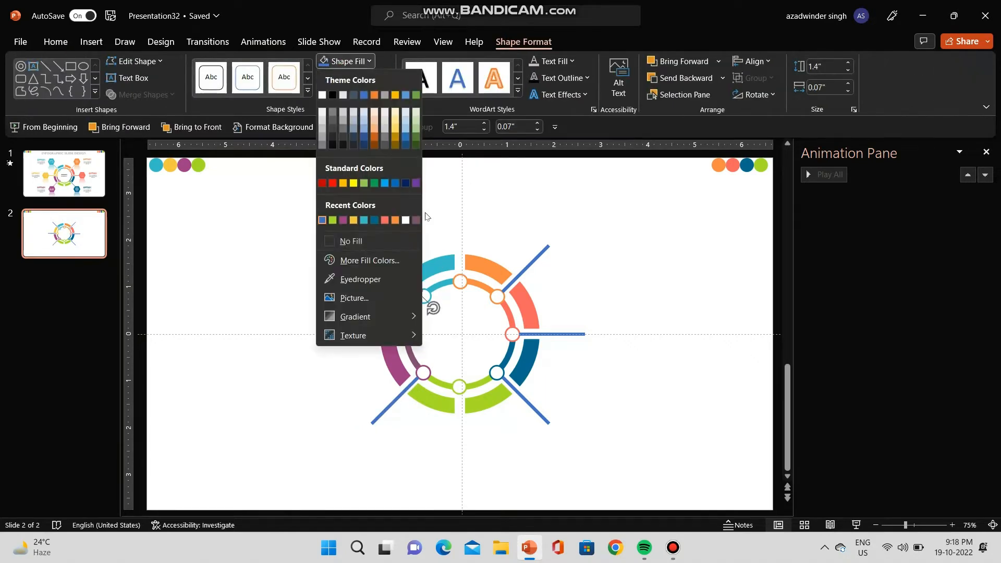
left_click(354, 263)
Fill the left horizontal connector bar with the yellow sampled from the adjacent ring segment.
left_click(372, 331)
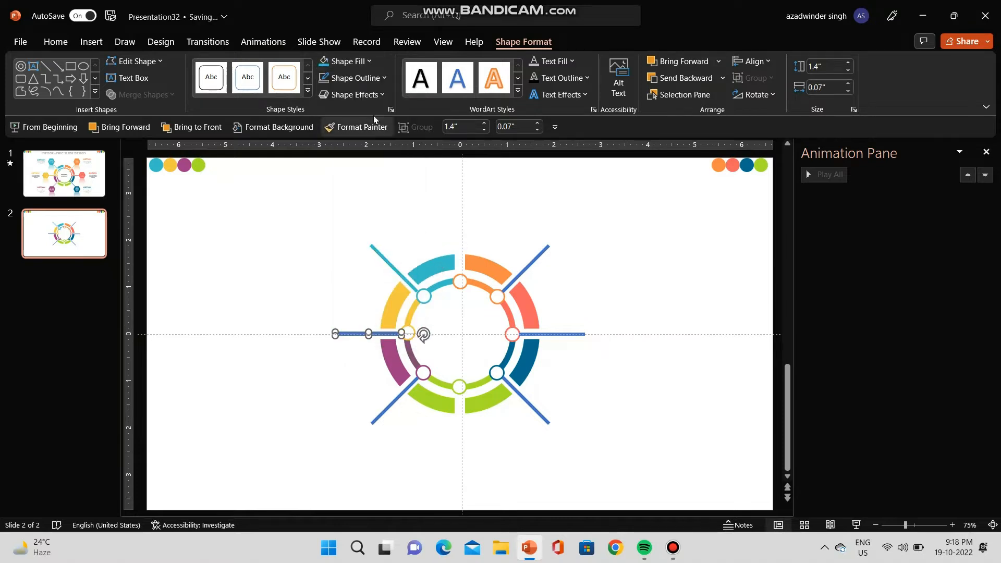
left_click(348, 61)
left_click(355, 277)
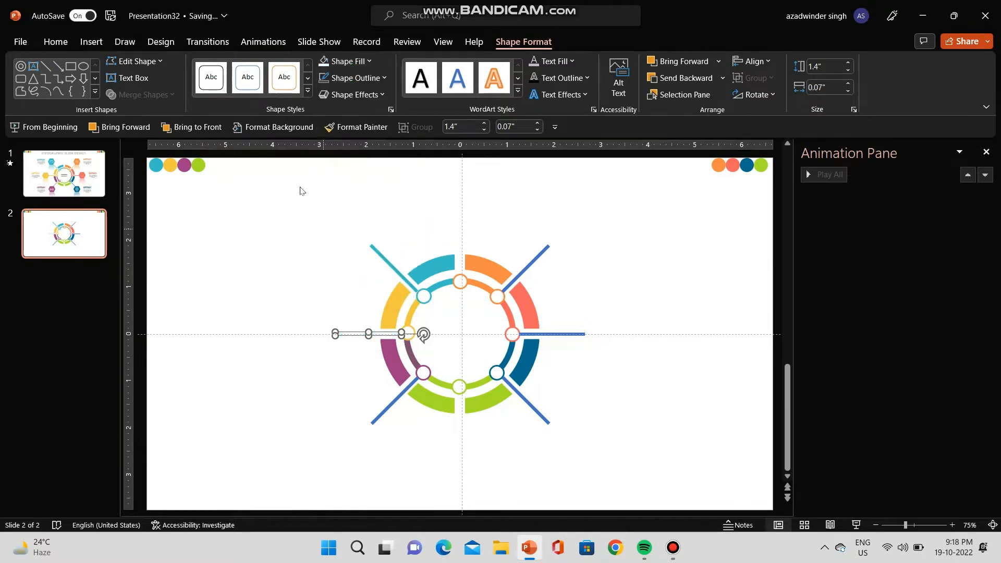
left_click(347, 61)
left_click(354, 277)
left_click(392, 310)
Fill the lower-left diagonal connector bar with the purple sampled from the adjacent ring segment.
left_click(398, 397)
left_click(346, 61)
left_click(360, 279)
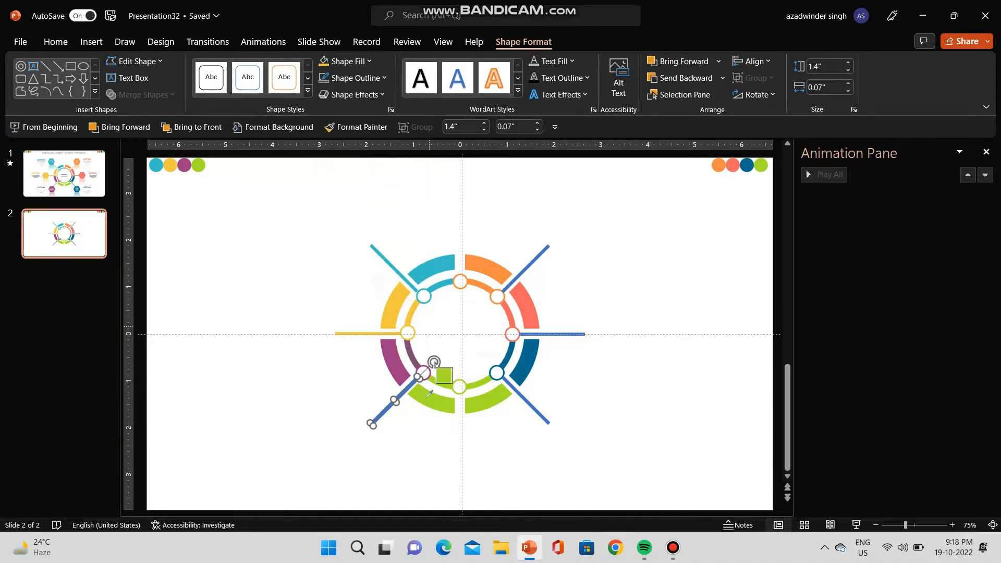
left_click(403, 347)
Fill the upper-right diagonal bar with the palette's orange and the right horizontal bar with the coral of its ring segment.
left_click(524, 268)
left_click(371, 61)
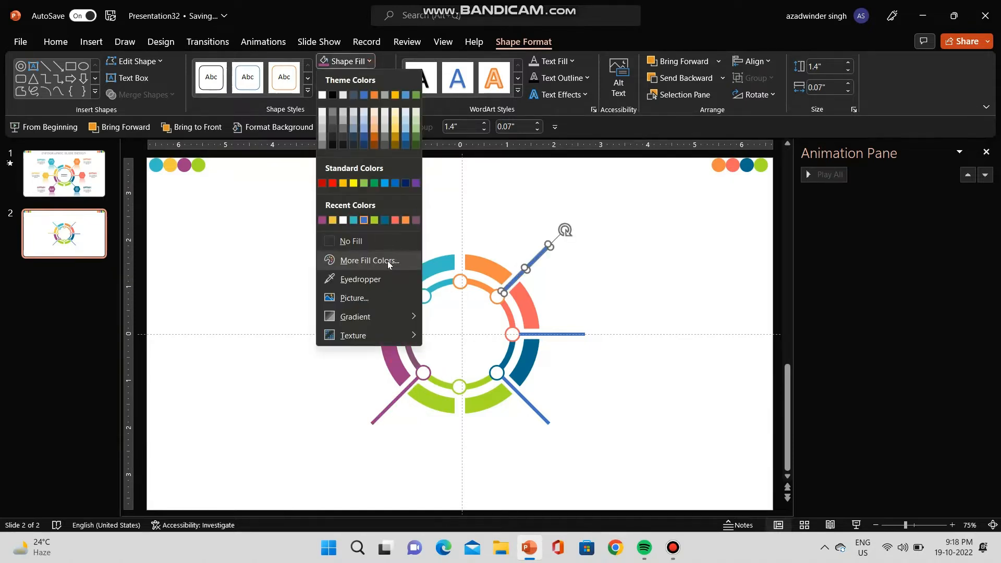
left_click(358, 277)
left_click(558, 334)
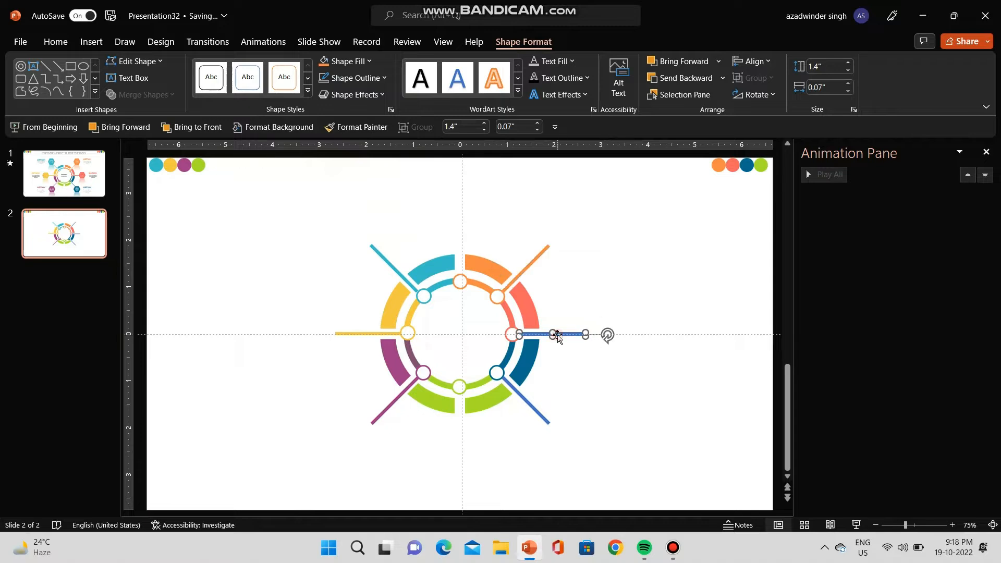
left_click(346, 61)
left_click(359, 278)
left_click(530, 308)
Fill the lower-right diagonal connector bar with the dark blue sampled from the adjacent ring segment.
left_click(527, 401)
left_click(345, 61)
left_click(351, 278)
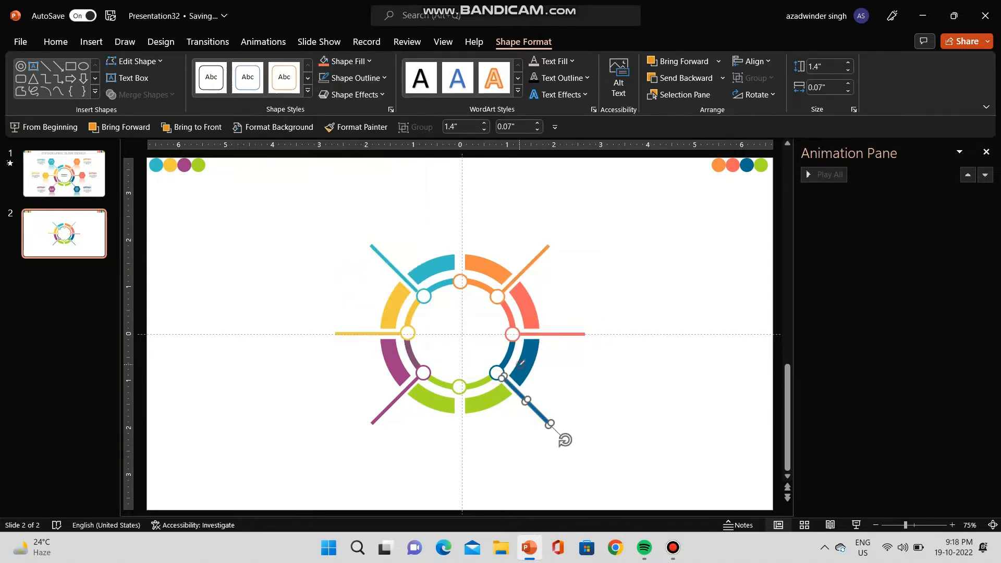
left_click(521, 362)
left_click(621, 273)
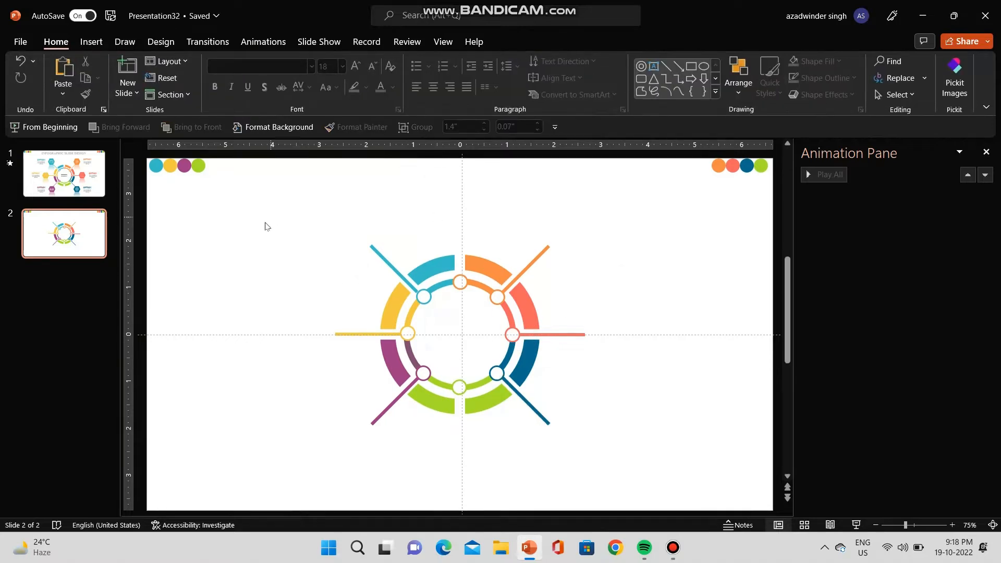
Draw a hexagon about 0.96" wide on the empty area near the outer end of the upper-left connector bar.
left_click(99, 42)
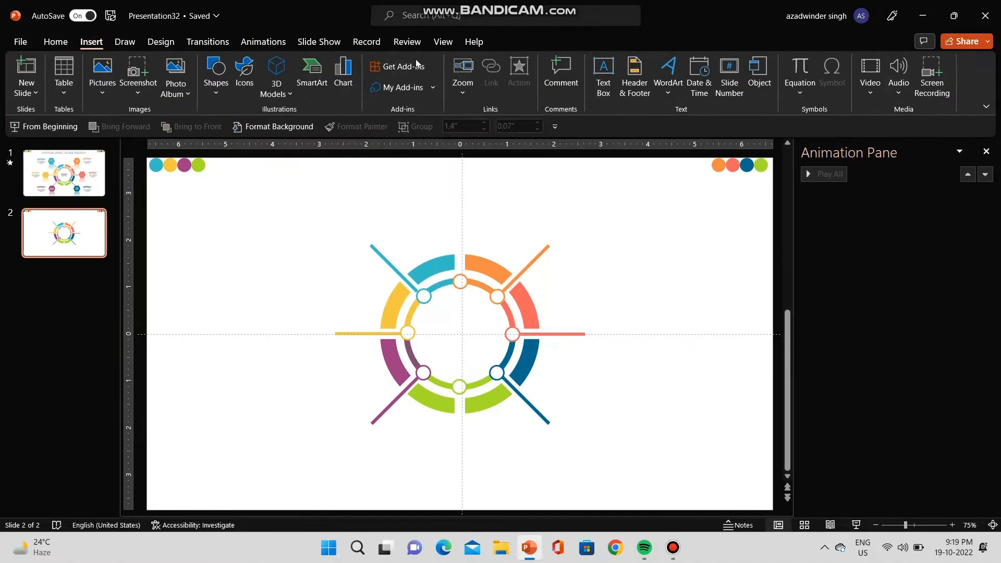
left_click(205, 68)
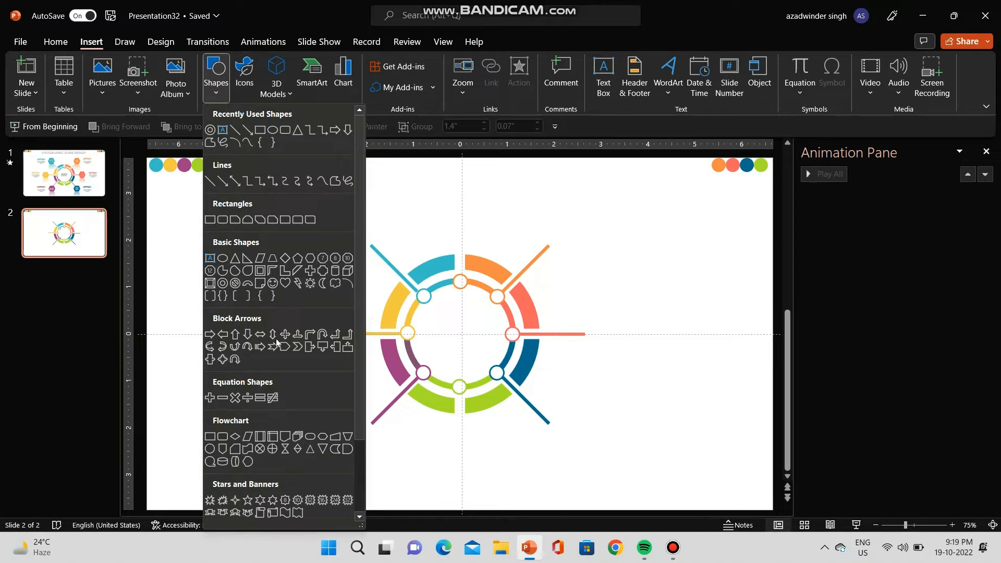
left_click(310, 258)
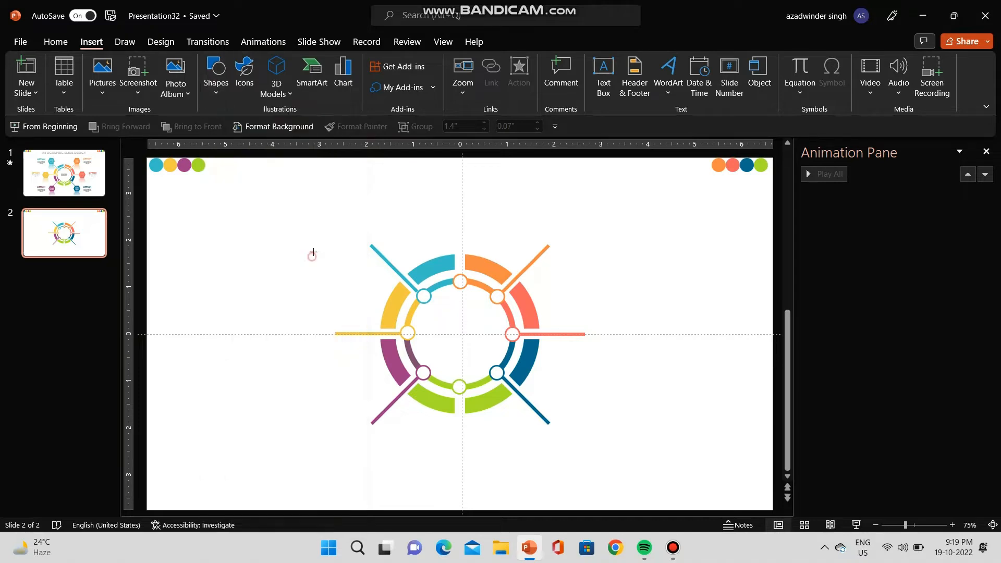
left_click_drag(312, 212, 358, 262)
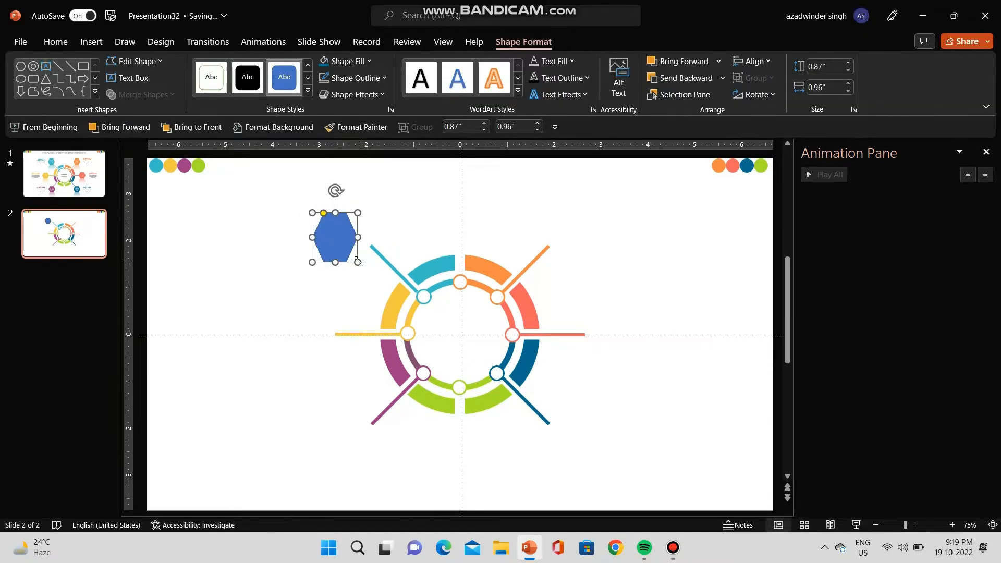
Set the hexagon's height to 1.1" and its width to 1.2".
left_click(850, 65)
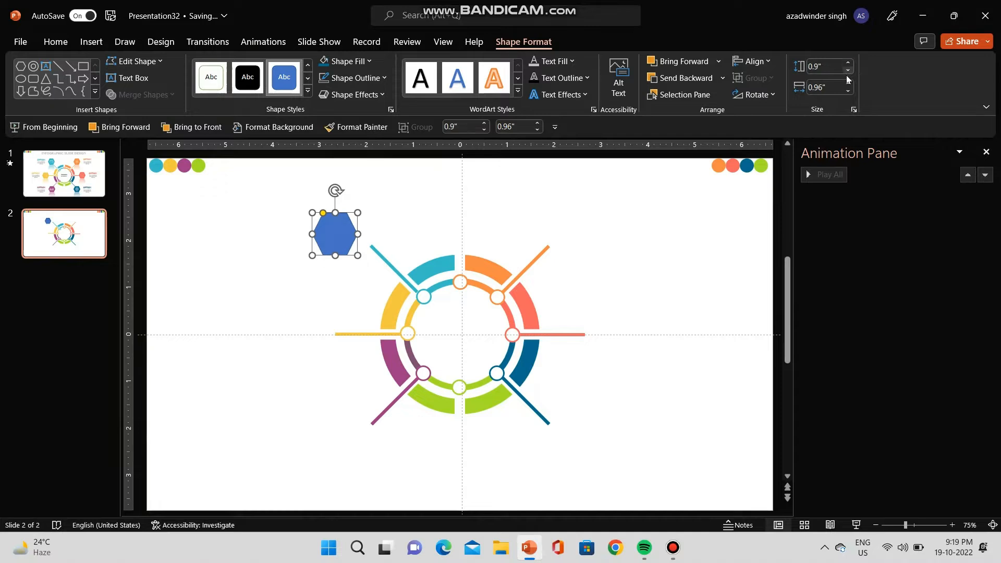
left_click(849, 65)
left_click(850, 65)
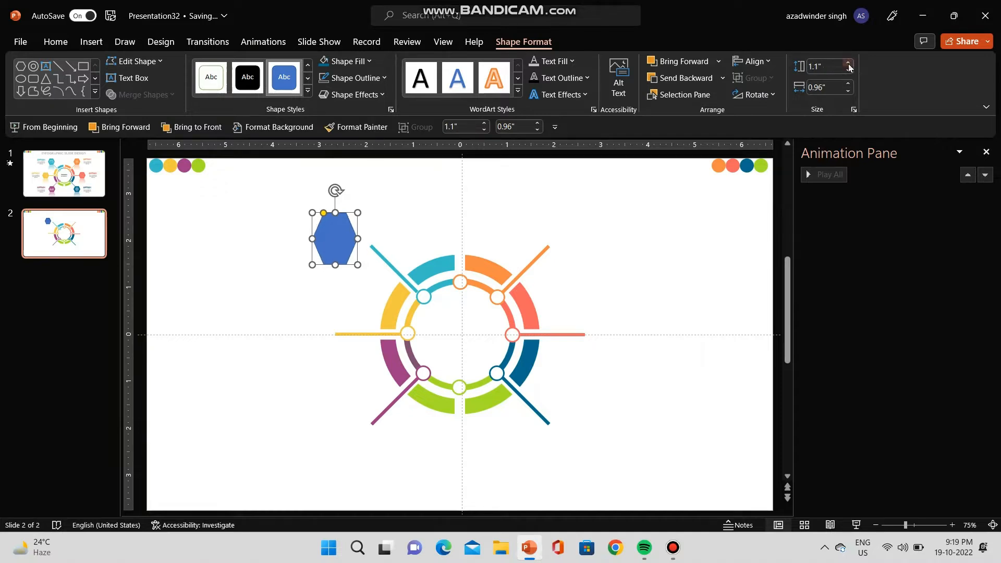
left_click(848, 85)
left_click(849, 85)
left_click(849, 85)
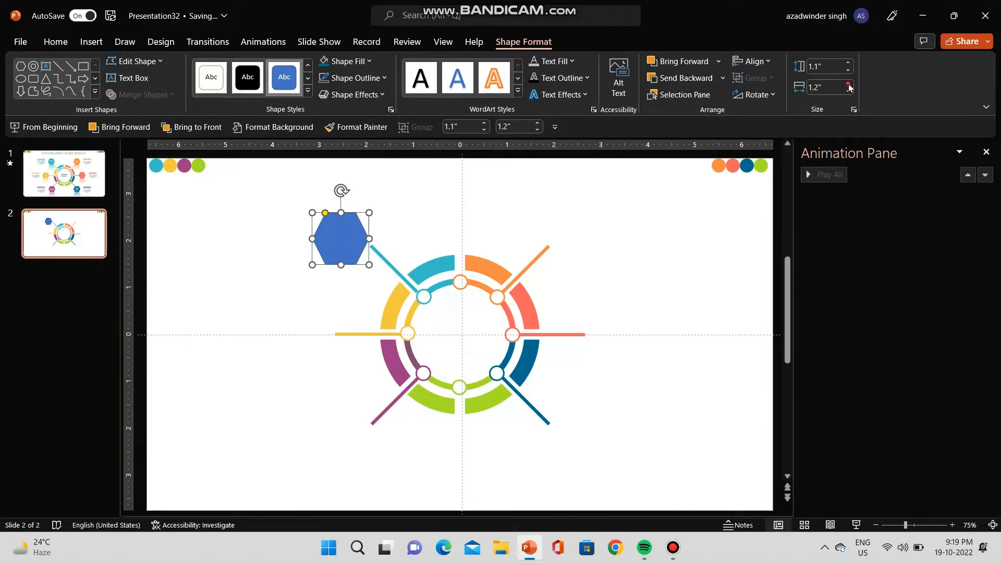
Place the hexagon at the outer end of the upper-left bar and put duplicates at the ends of the other five bars.
left_click_drag(336, 242, 605, 322)
key("ctrl+d")
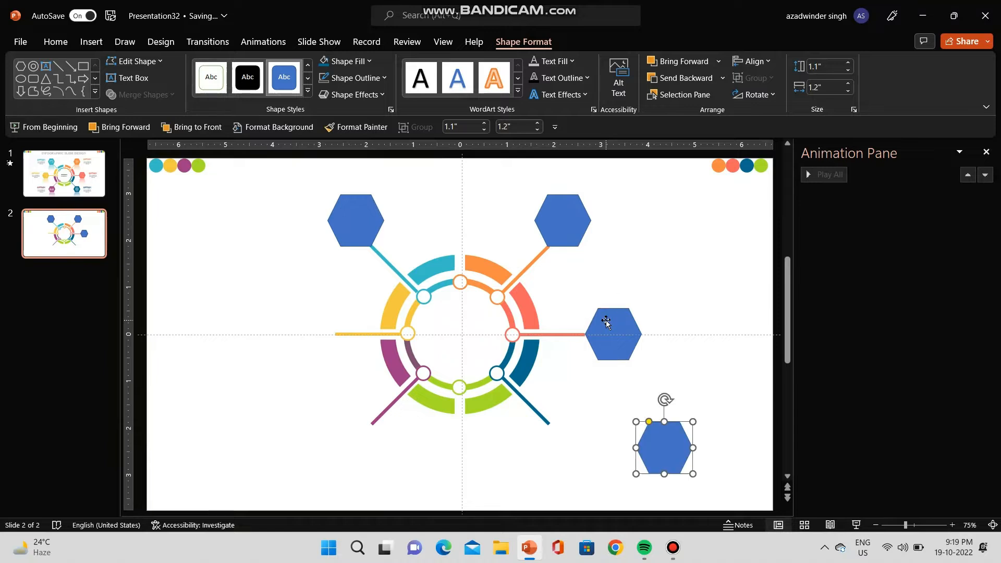
left_click_drag(660, 430, 304, 317)
left_click(606, 326)
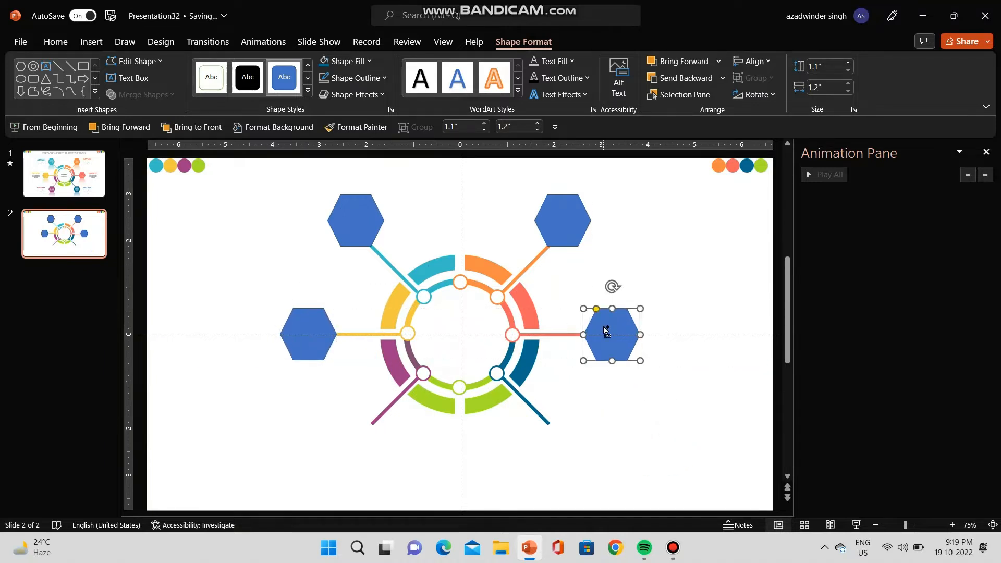
left_click_drag(605, 330, 364, 369)
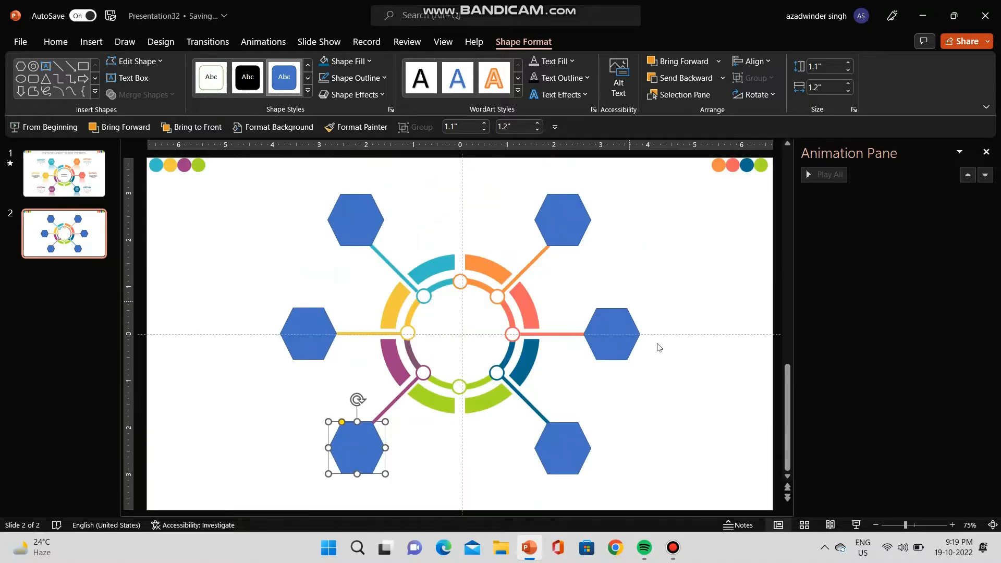
left_click(658, 347)
Fill the upper-left hexagon with the teal sampled from the teal ring segment.
left_click(346, 207)
left_click(523, 41)
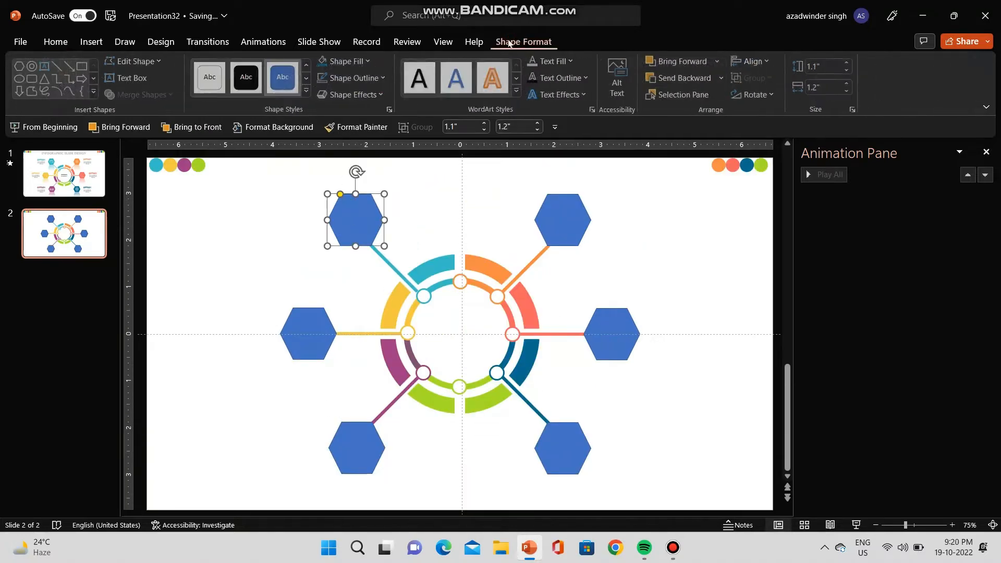
left_click(346, 61)
left_click(373, 280)
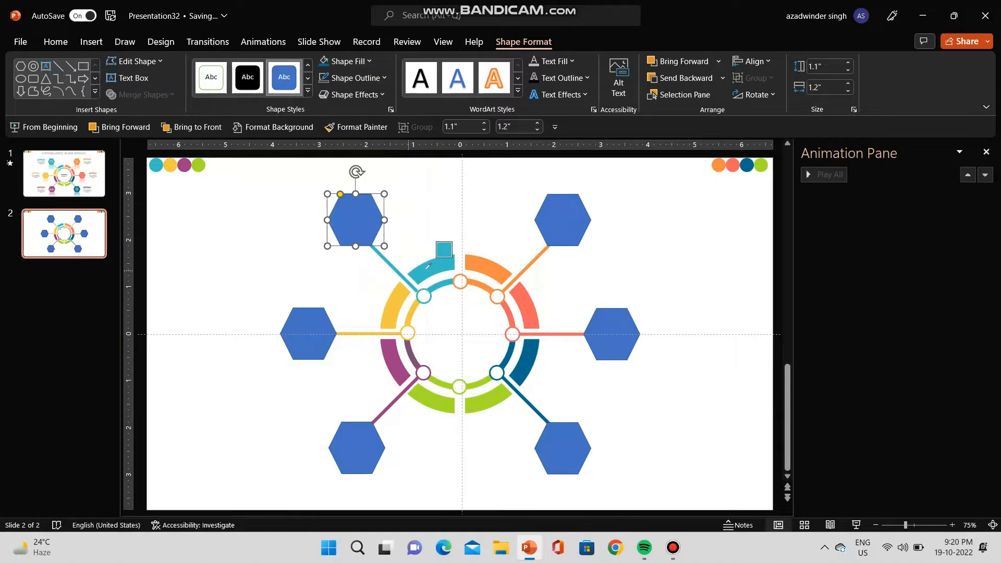
left_click(439, 260)
Fill the left hexagon with the yellow sampled from the yellow ring segment.
left_click(307, 332)
left_click(348, 61)
left_click(360, 280)
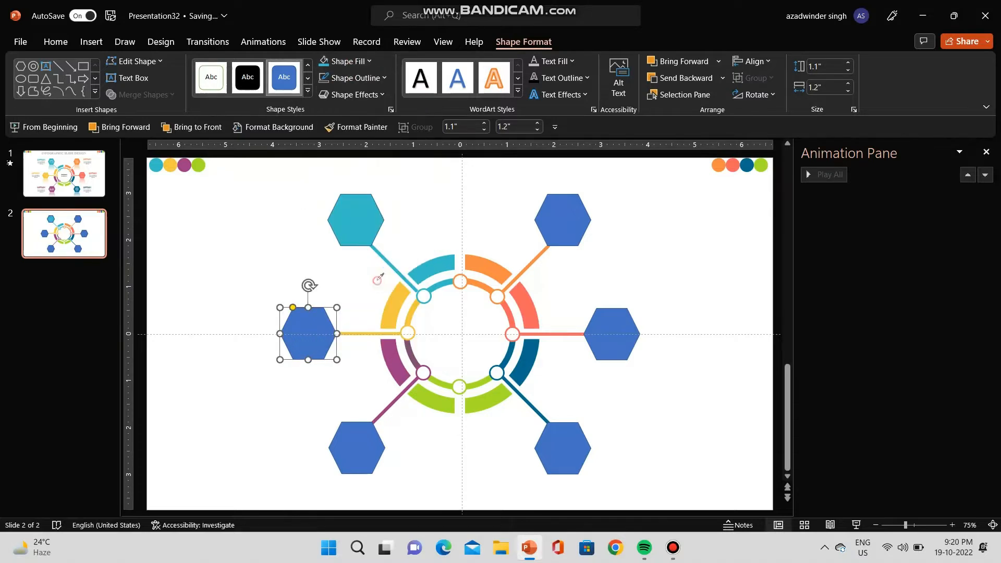
left_click(401, 361)
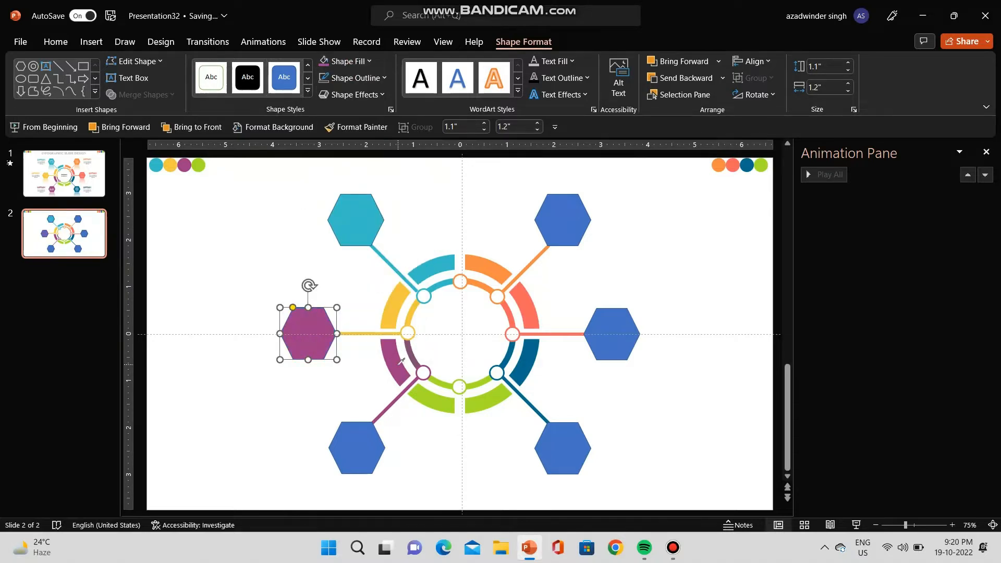
left_click(346, 61)
left_click(361, 280)
left_click(401, 301)
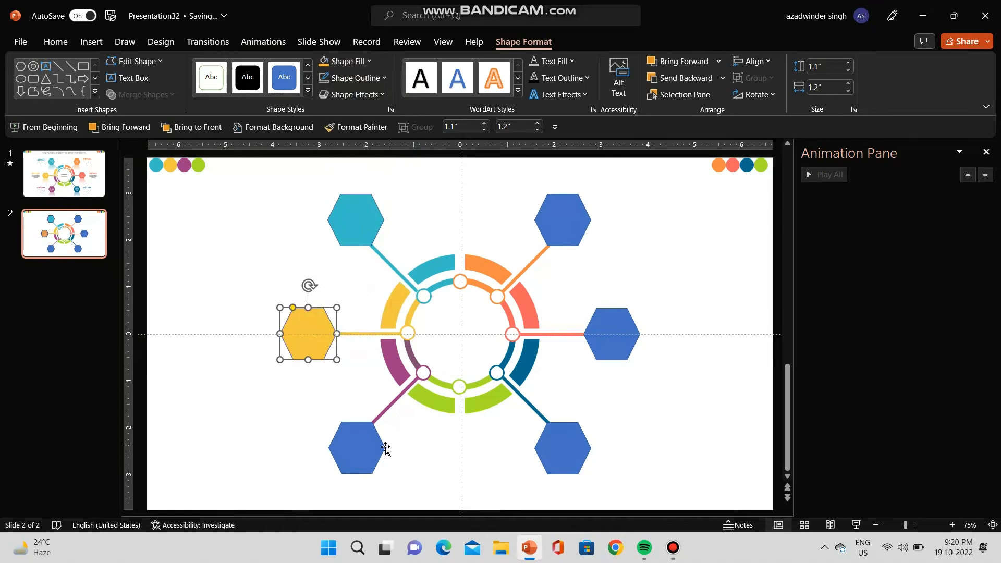
Fill the lower-left hexagon with the green sampled from the ring.
left_click(375, 447)
left_click(346, 61)
left_click(371, 281)
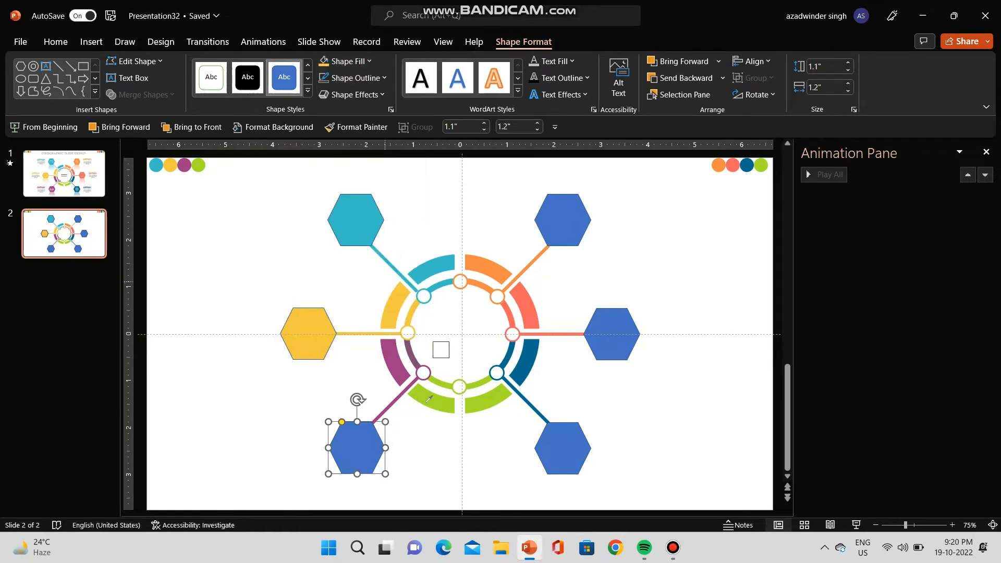
left_click(444, 384)
Fill the upper-right hexagon with the orange sampled from the orange ring segment.
left_click(563, 219)
left_click(362, 59)
left_click(361, 273)
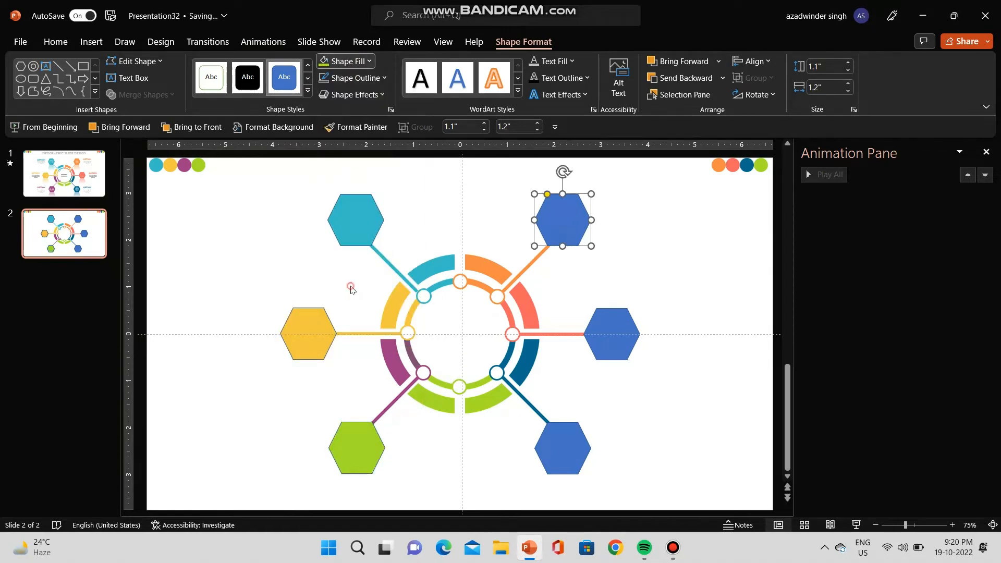
left_click(502, 270)
Fill the right hexagon with the coral sampled from the coral ring segment.
left_click(611, 351)
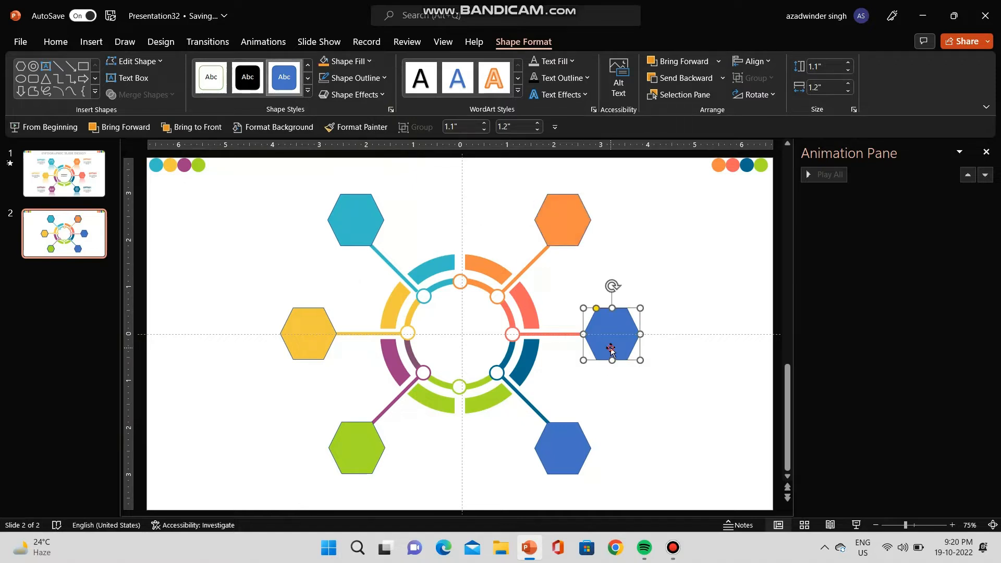
left_click(347, 61)
left_click(379, 286)
left_click(529, 313)
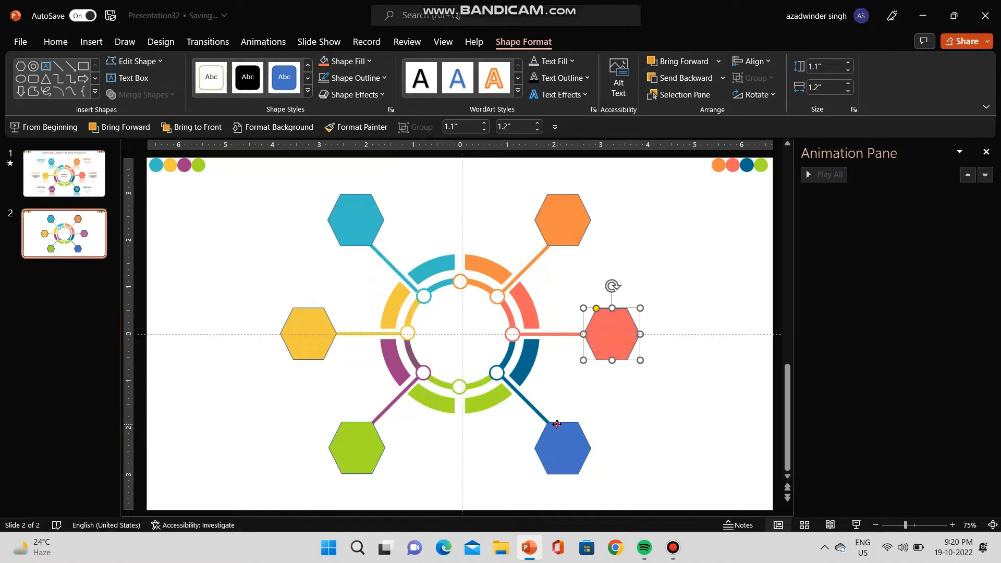
Fill the lower-right hexagon with the dark blue sampled from the dark blue ring segment.
left_click(563, 444)
left_click(347, 61)
left_click(367, 276)
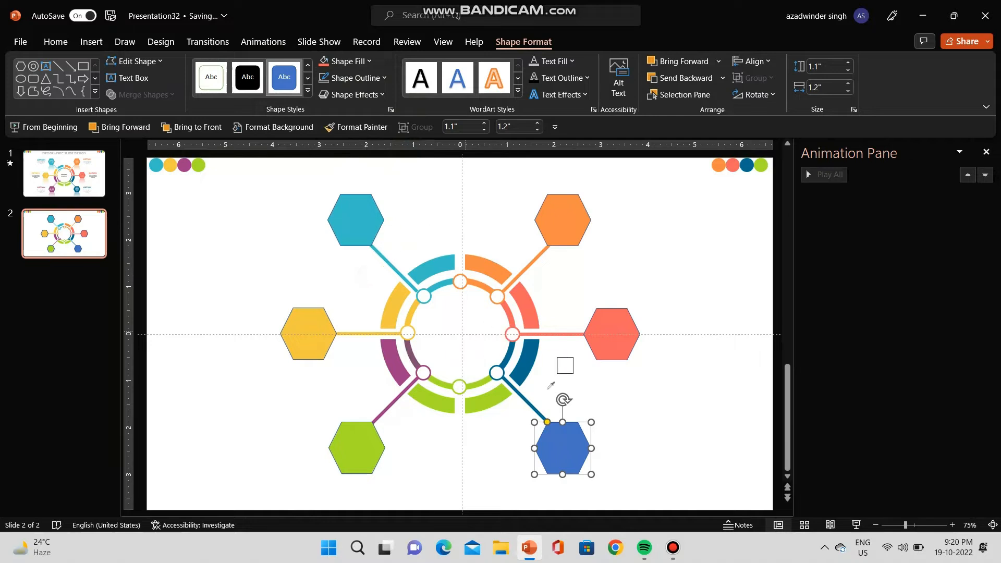
left_click(560, 344)
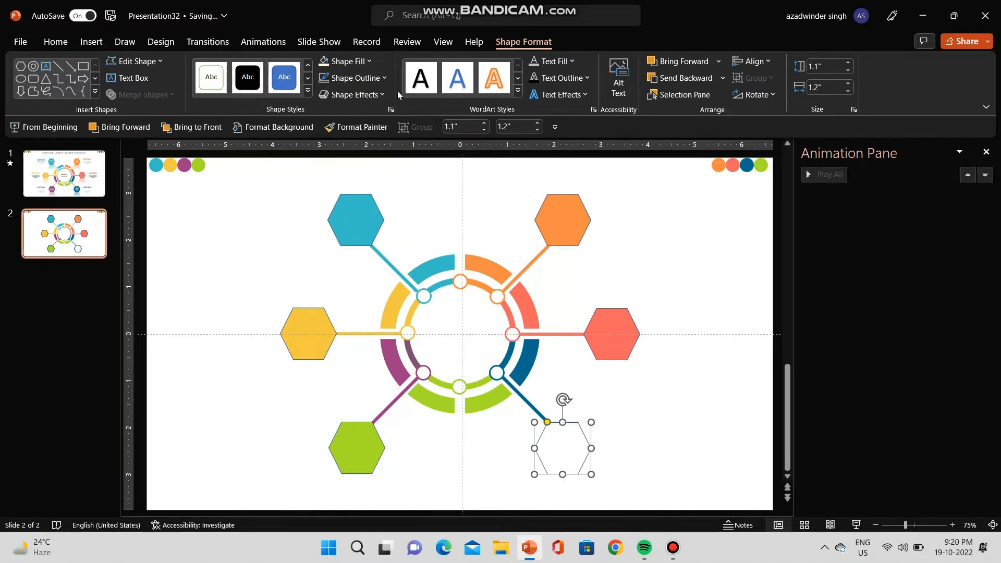
left_click(347, 61)
key("Escape")
left_click(347, 61)
left_click(356, 280)
left_click(535, 360)
left_click(591, 280)
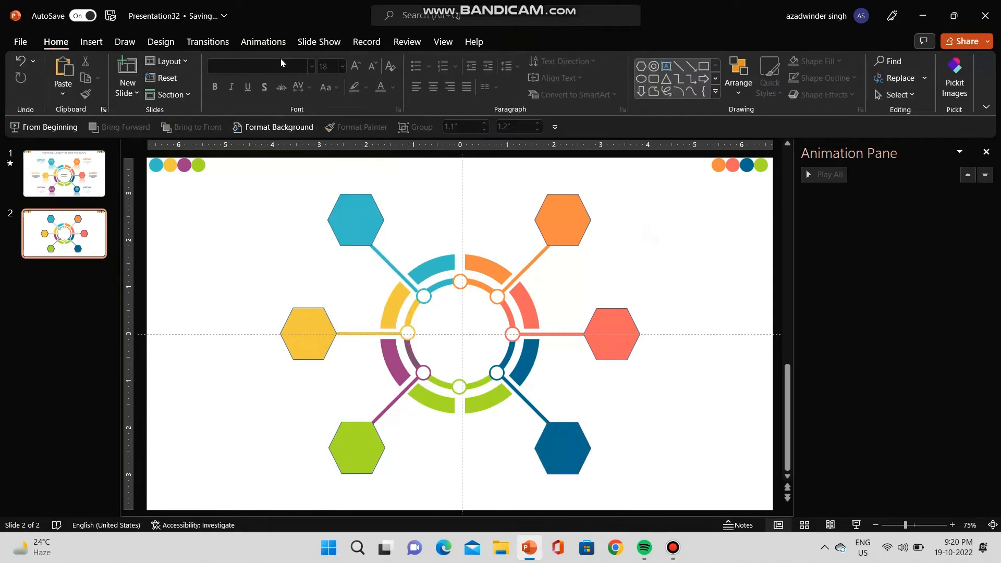
Start inserting a new object on slide 2.
left_click(90, 42)
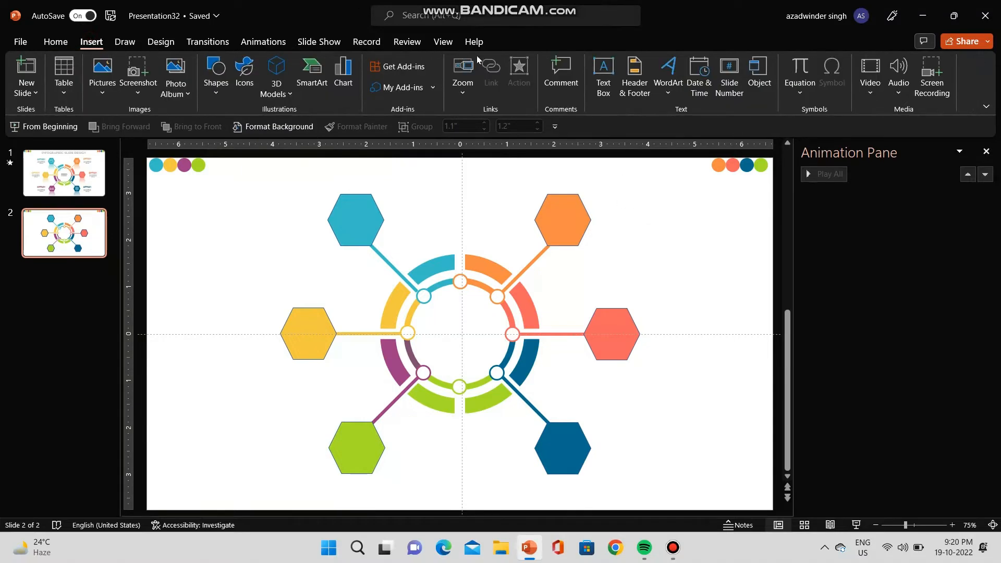